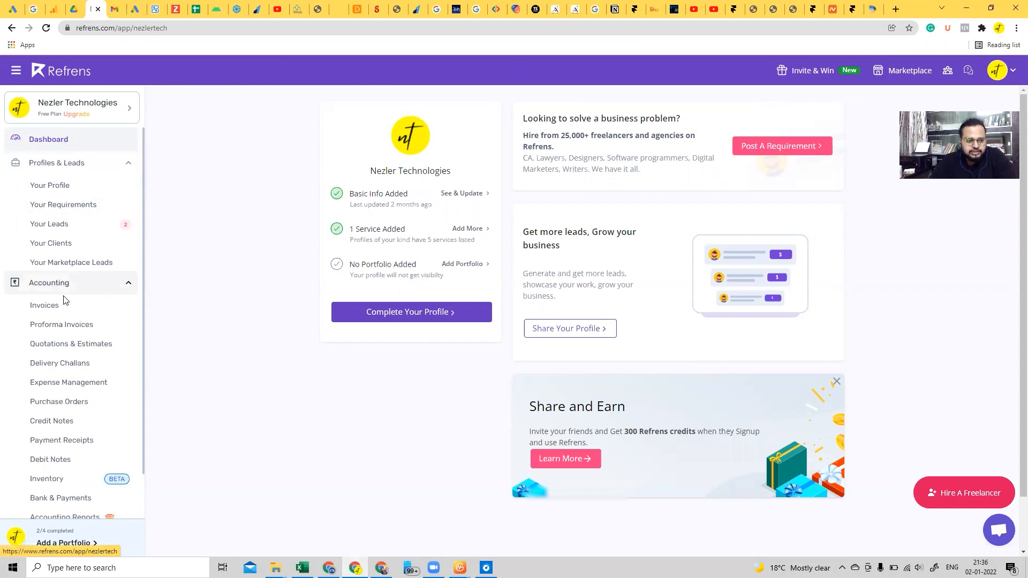
- Go to Quotations & Estimates in the accounting section and create a new quotation
{"action": "scroll", "coordinate": [91, 344], "scroll_direction": "down", "scroll_amount": 1}
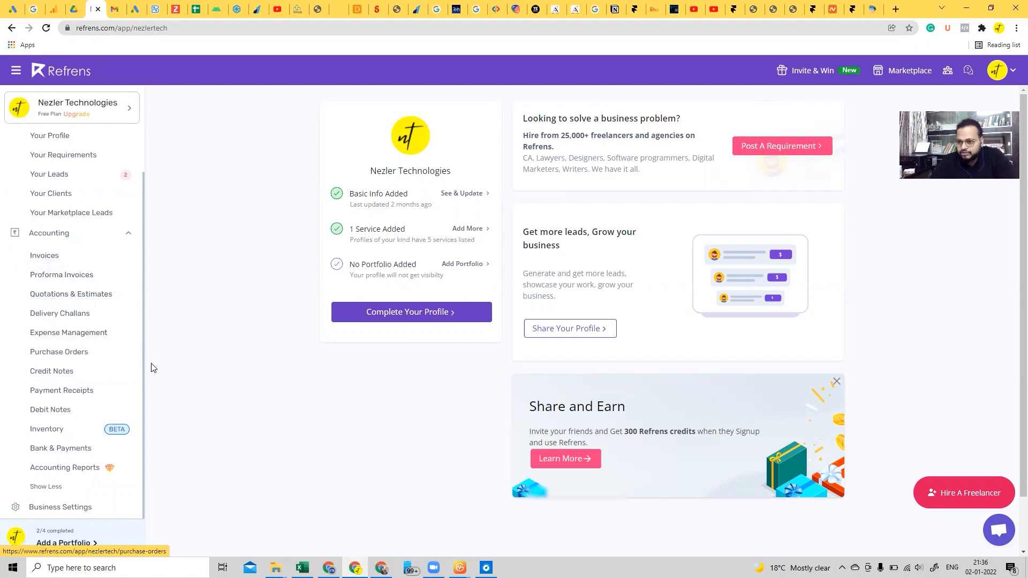
{"action": "left_click", "coordinate": [81, 301]}
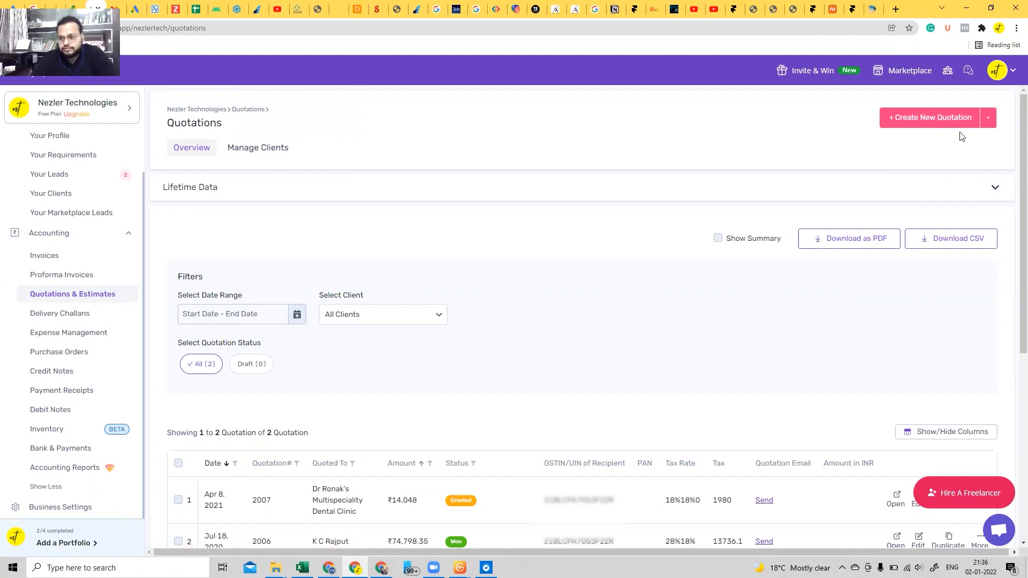
{"action": "left_click", "coordinate": [911, 124]}
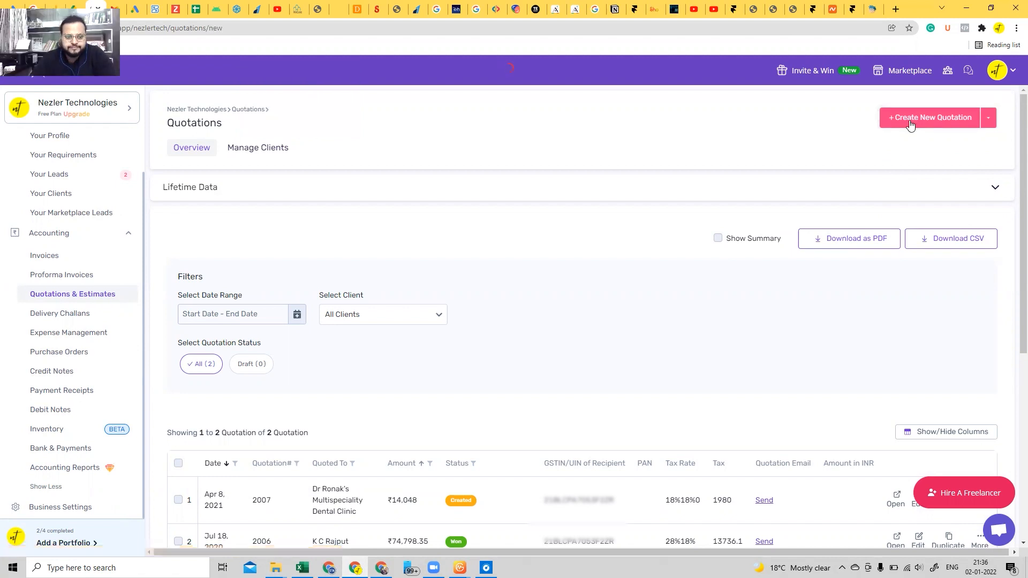
- Review the new quotation's number, date and business details, and look through the list of existing clients
{"action": "left_click", "coordinate": [393, 271]}
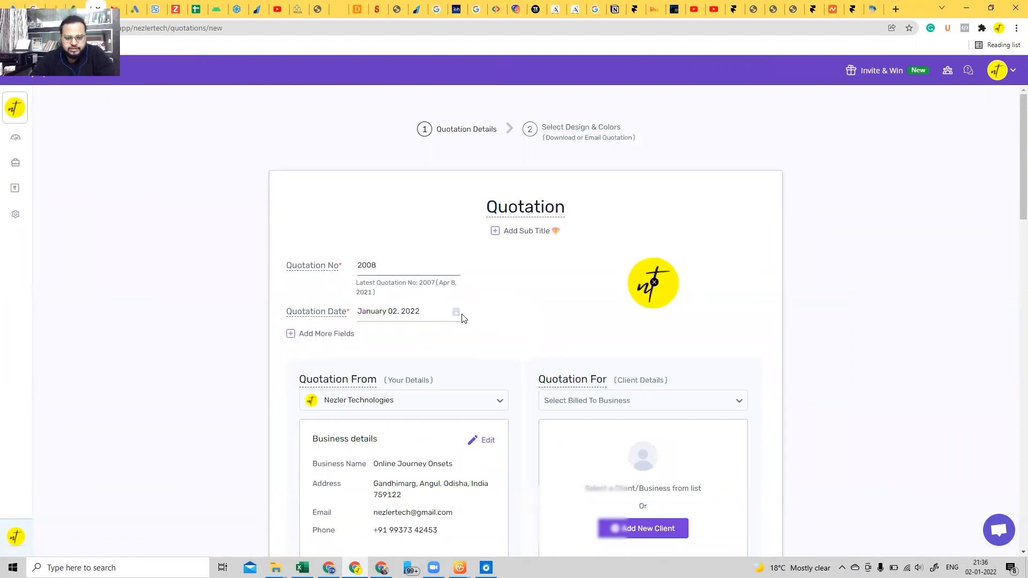
{"action": "scroll", "coordinate": [458, 313], "scroll_direction": "down", "scroll_amount": 1}
{"action": "scroll", "coordinate": [458, 314], "scroll_direction": "down", "scroll_amount": 1}
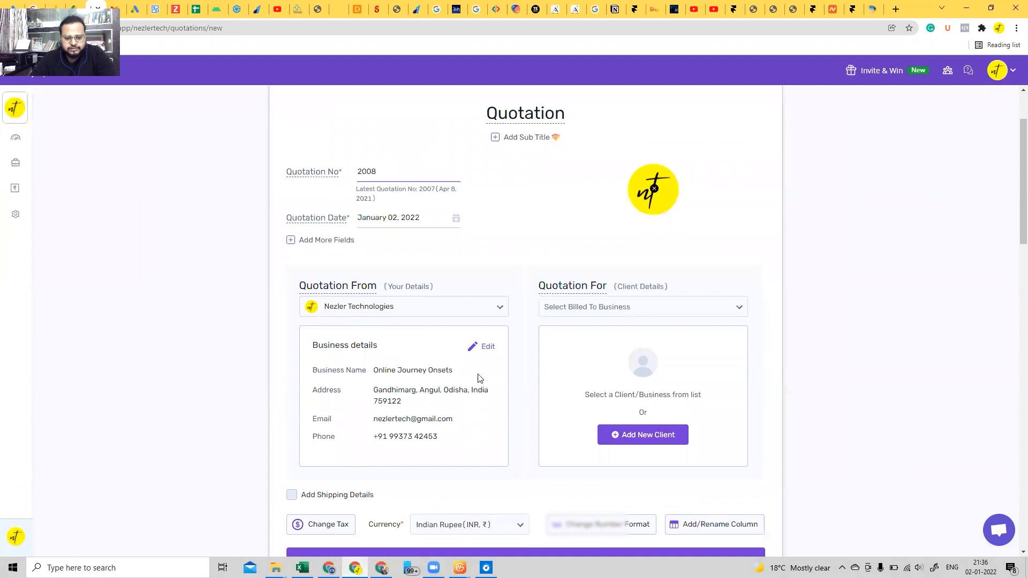
{"action": "scroll", "coordinate": [509, 384], "scroll_direction": "up", "scroll_amount": 2}
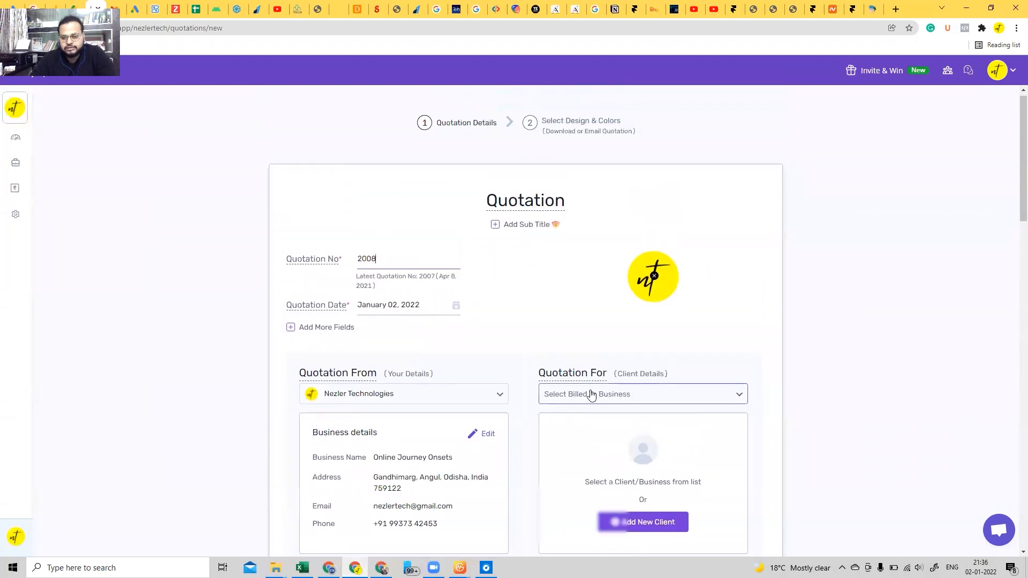
{"action": "left_click", "coordinate": [592, 395]}
{"action": "scroll", "coordinate": [675, 465], "scroll_direction": "down", "scroll_amount": 2}
{"action": "scroll", "coordinate": [675, 465], "scroll_direction": "down", "scroll_amount": 3}
{"action": "scroll", "coordinate": [674, 460], "scroll_direction": "up", "scroll_amount": 5}
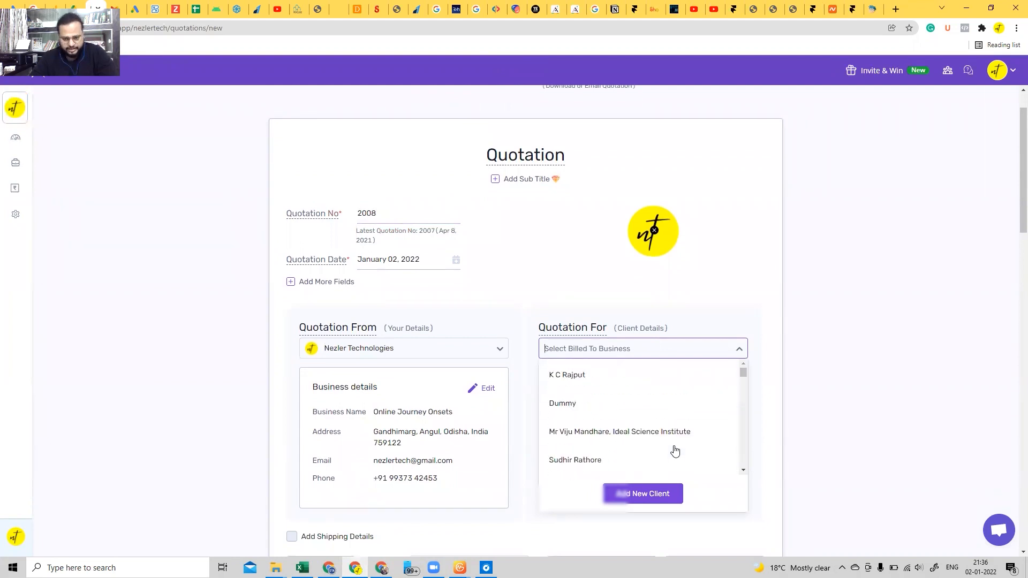
{"action": "left_click", "coordinate": [729, 304]}
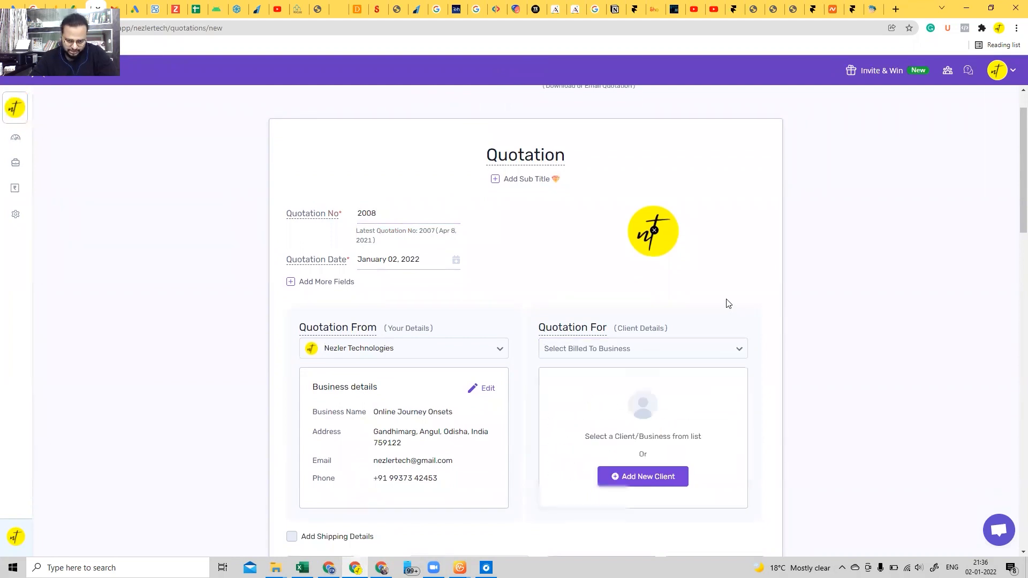
- Start adding a new client with a blank unique key and the business name "Ms XYZ"
{"action": "left_click", "coordinate": [631, 481]}
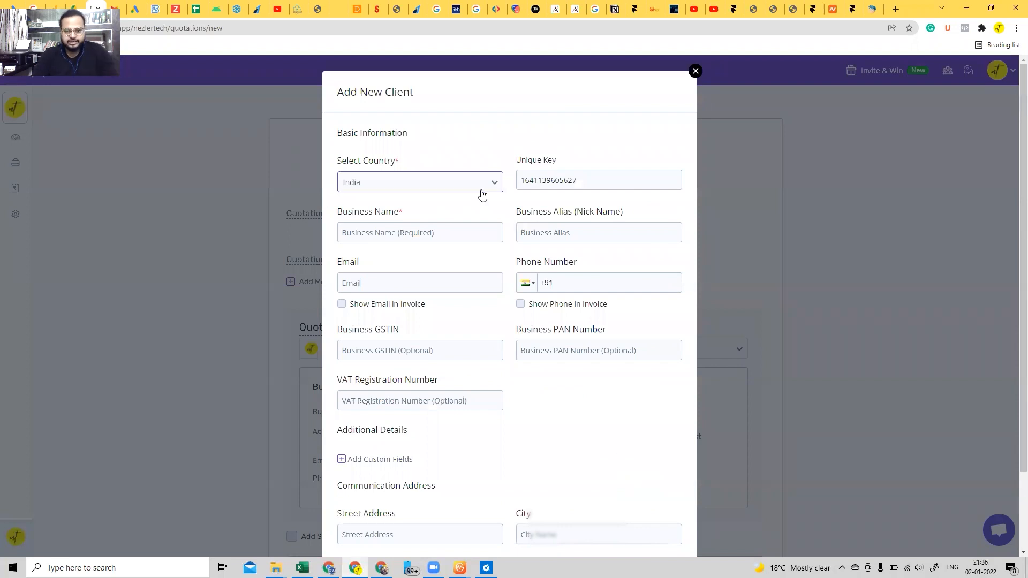
{"action": "left_click", "coordinate": [584, 182]}
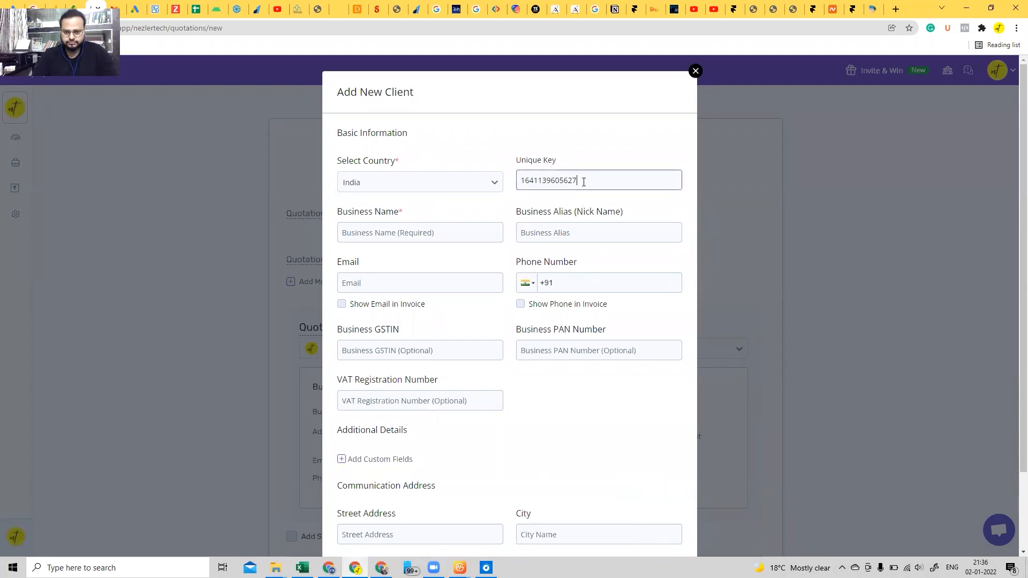
{"action": "left_click_drag", "start_coordinate": [584, 182], "coordinate": [465, 184]}
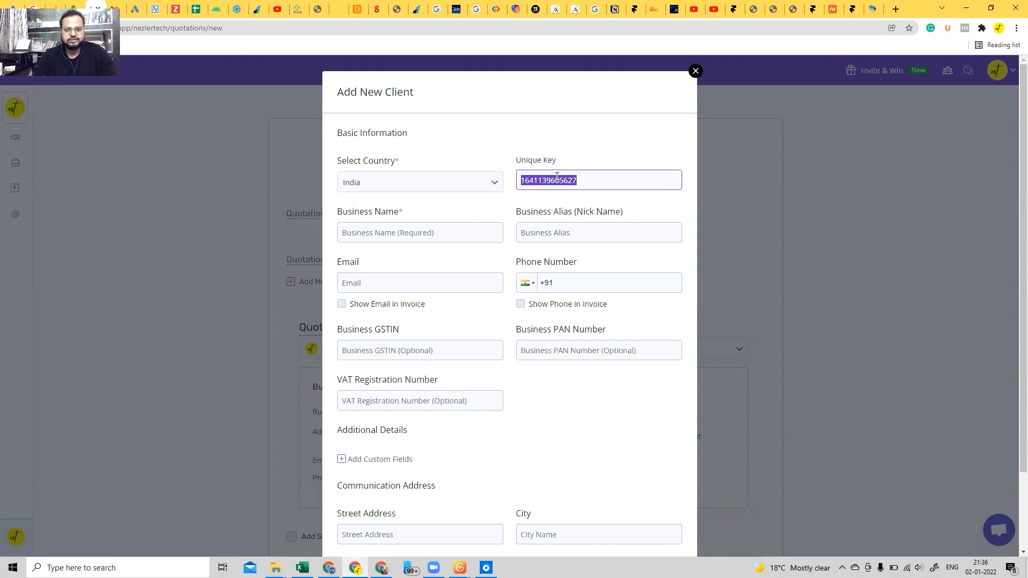
{"action": "key", "text": "BackSpace"}
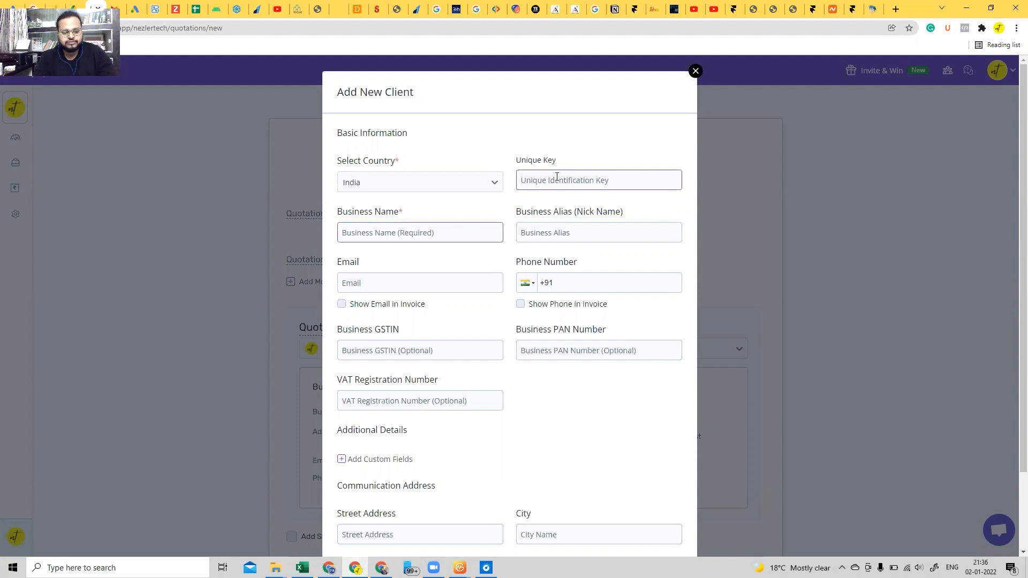
{"action": "type", "text": "Ms XYZ"}
{"action": "key", "text": "Tab"}
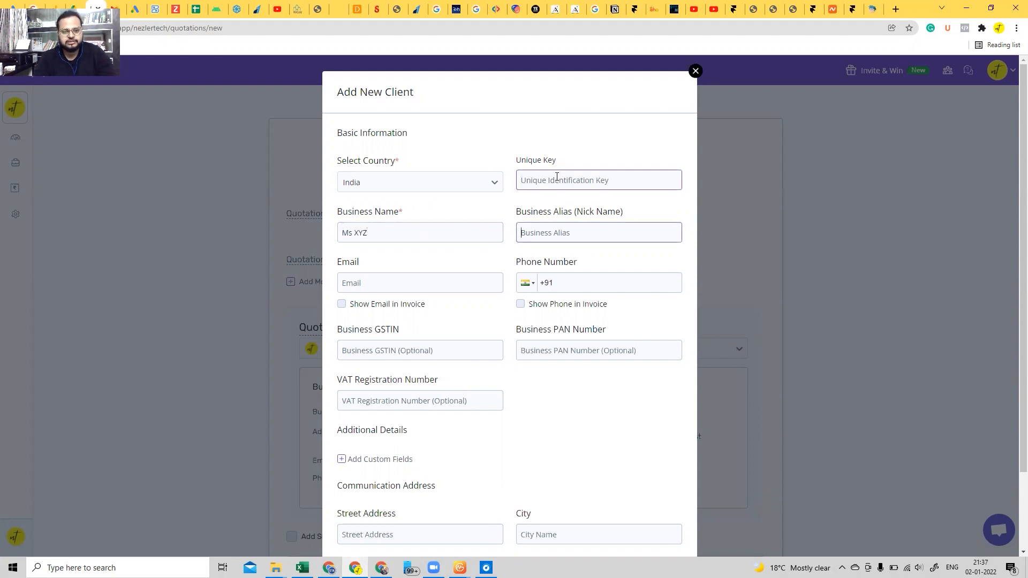
- Fill in the client's email and phone number, and enable showing both in the invoice
{"action": "type", "text": "xyz@gml"}
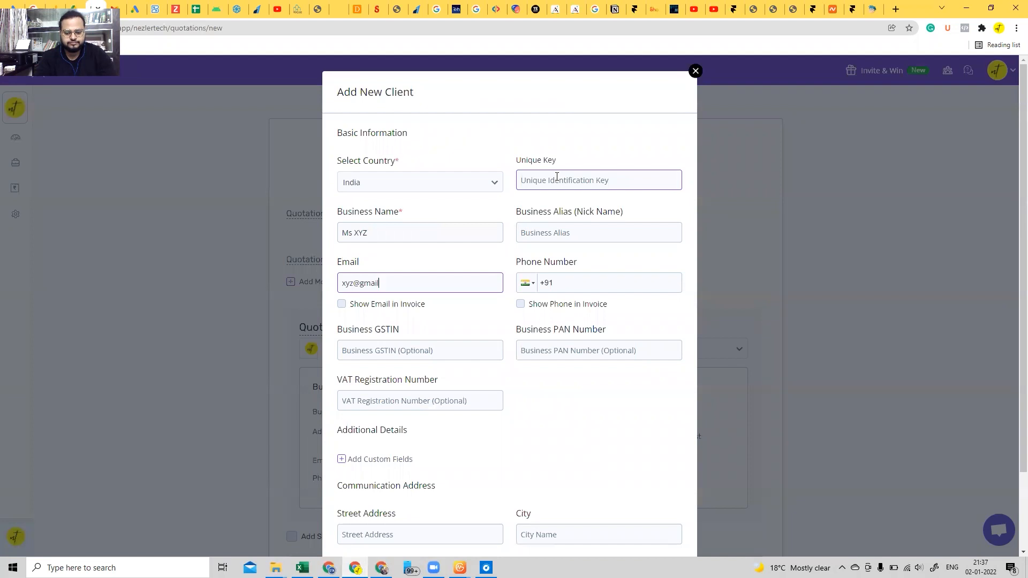
{"action": "key", "text": "Tab"}
{"action": "key", "text": "Tab"}
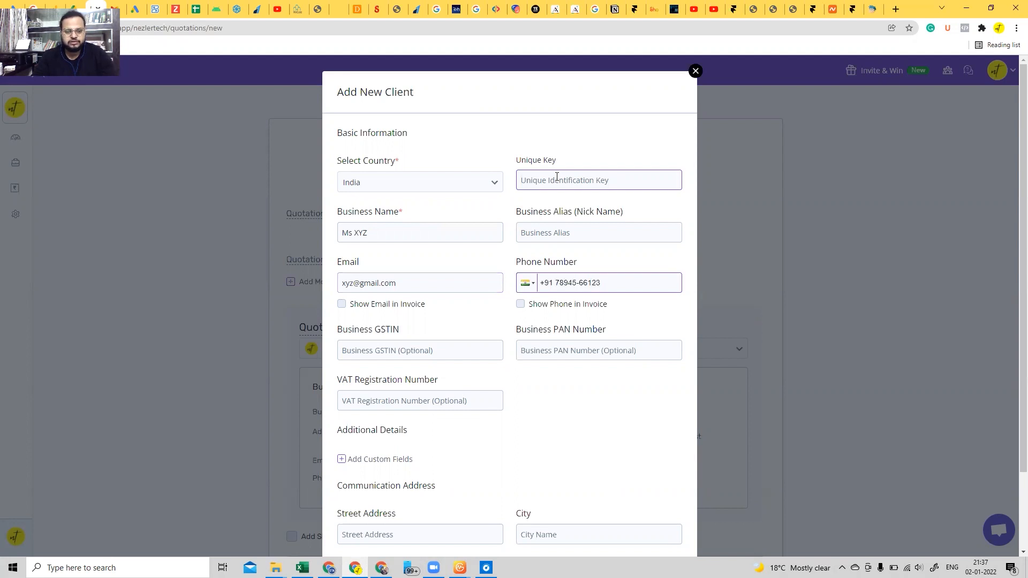
{"action": "left_click", "coordinate": [341, 304]}
{"action": "left_click", "coordinate": [521, 305]}
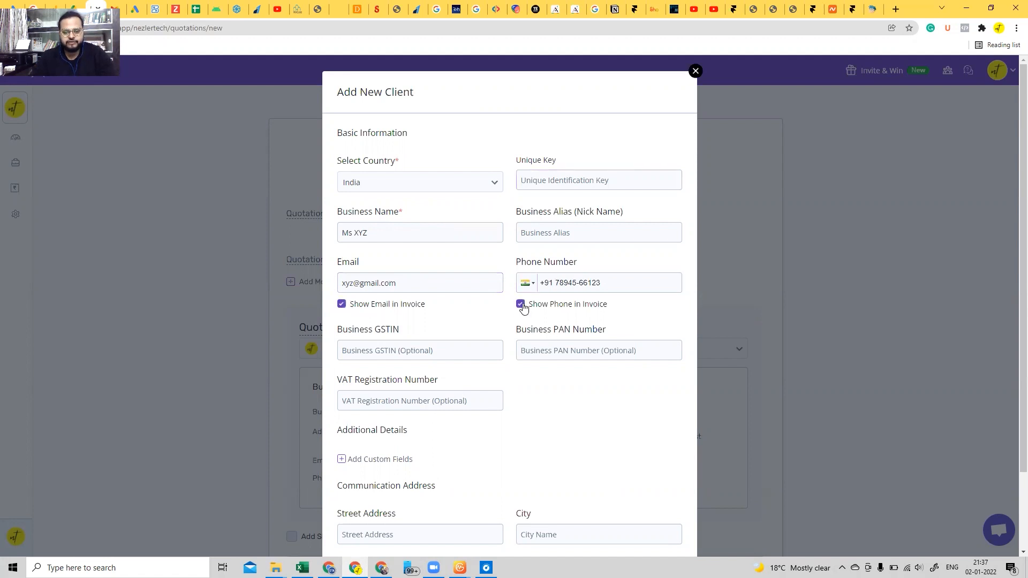
{"action": "left_click", "coordinate": [402, 350]}
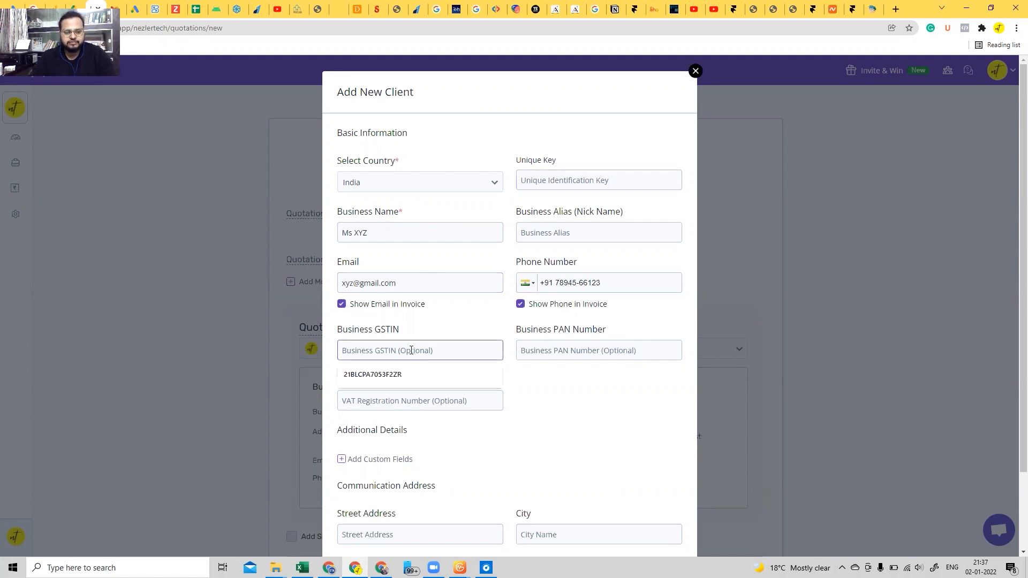
{"action": "left_click", "coordinate": [621, 426]}
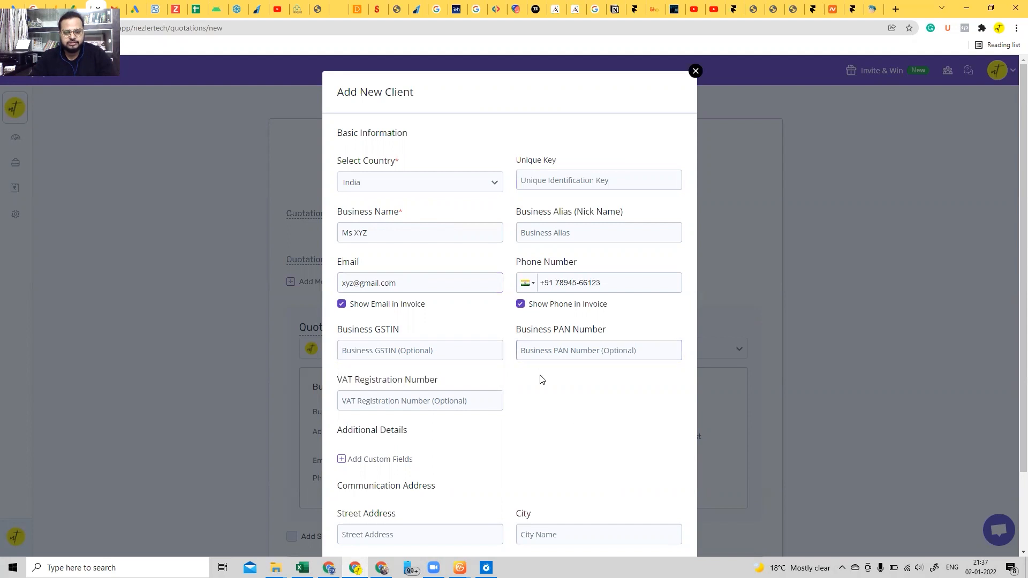
- Fill in the client's street address, select Andhra Pradesh as the state, and save the new client
{"action": "scroll", "coordinate": [540, 379], "scroll_direction": "down", "scroll_amount": 2}
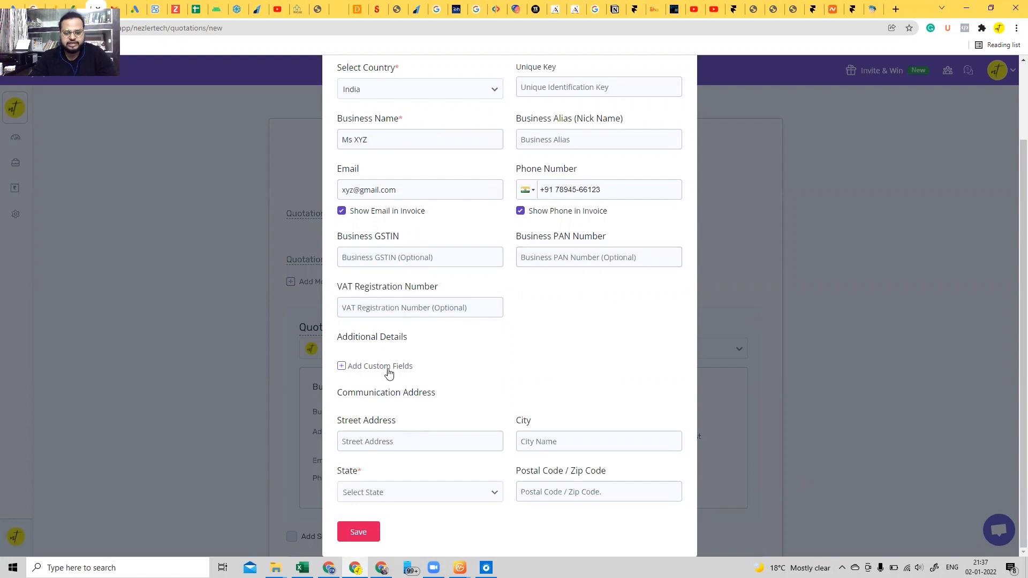
{"action": "left_click", "coordinate": [380, 436]}
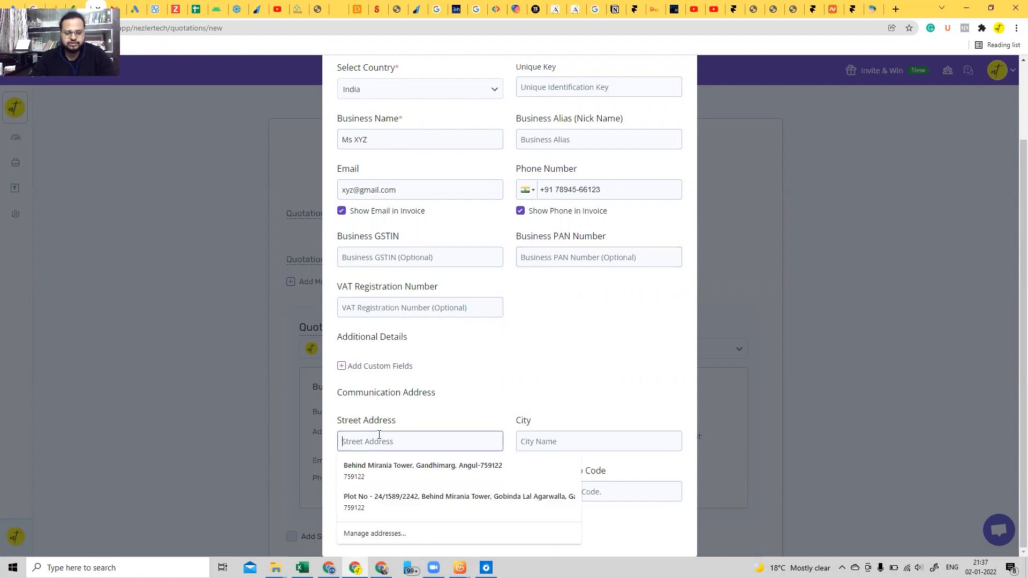
{"action": "type", "text": "University"}
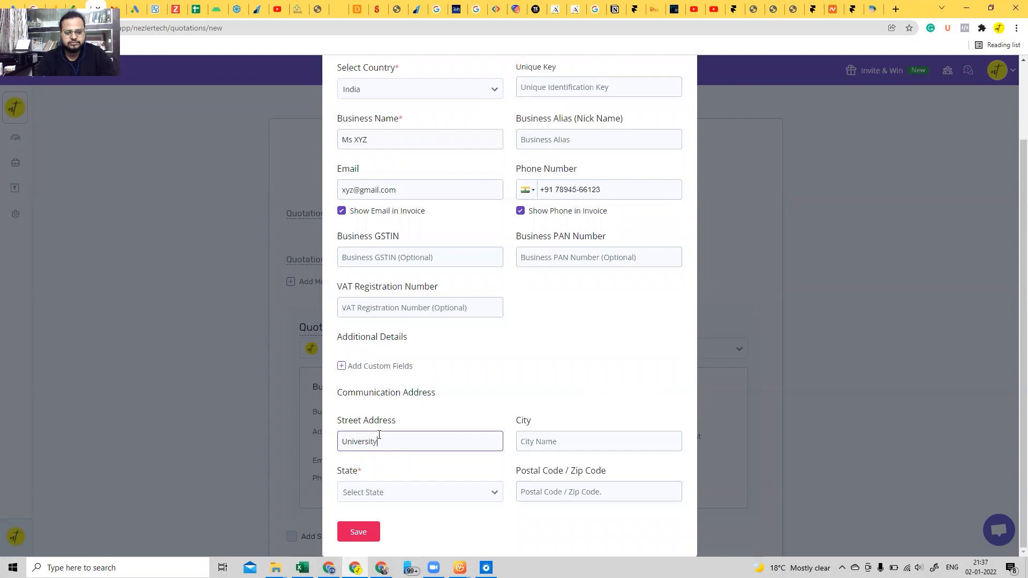
{"action": "left_click", "coordinate": [429, 492]}
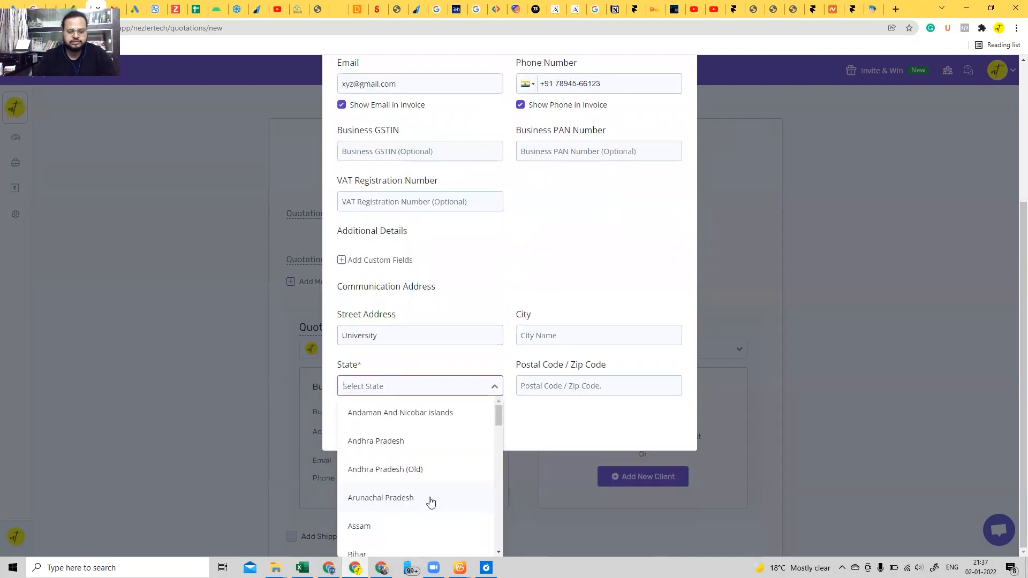
{"action": "left_click", "coordinate": [419, 447]}
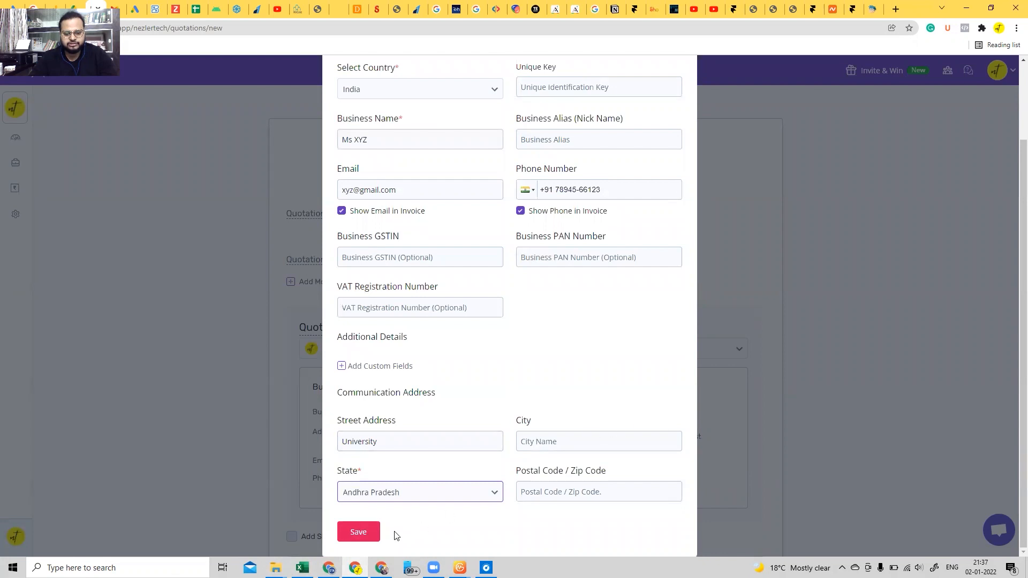
{"action": "left_click", "coordinate": [359, 533]}
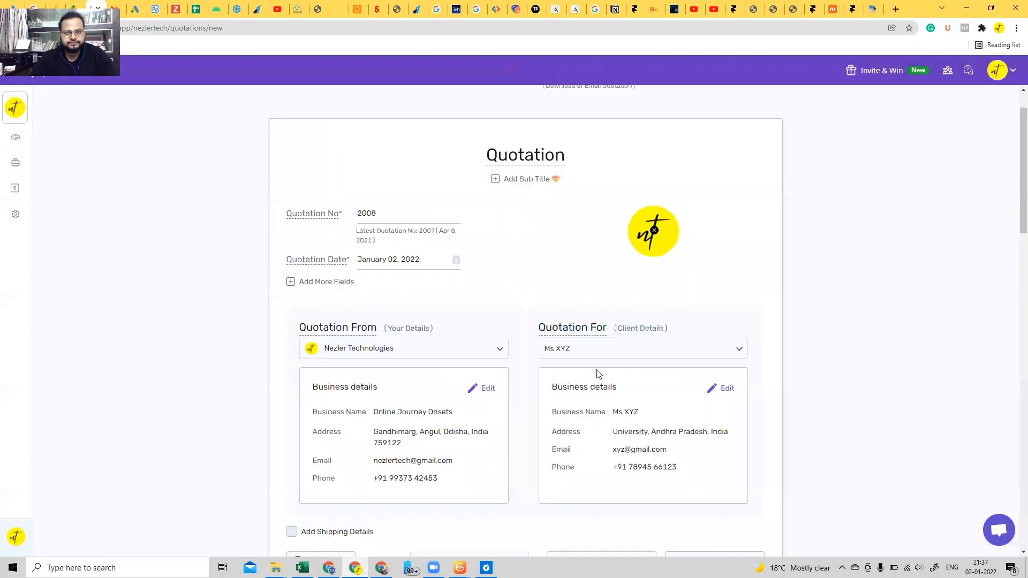
- Check which taxation types and currencies are available for the quotation, leaving both settings as they are
{"action": "scroll", "coordinate": [598, 374], "scroll_direction": "down", "scroll_amount": 4}
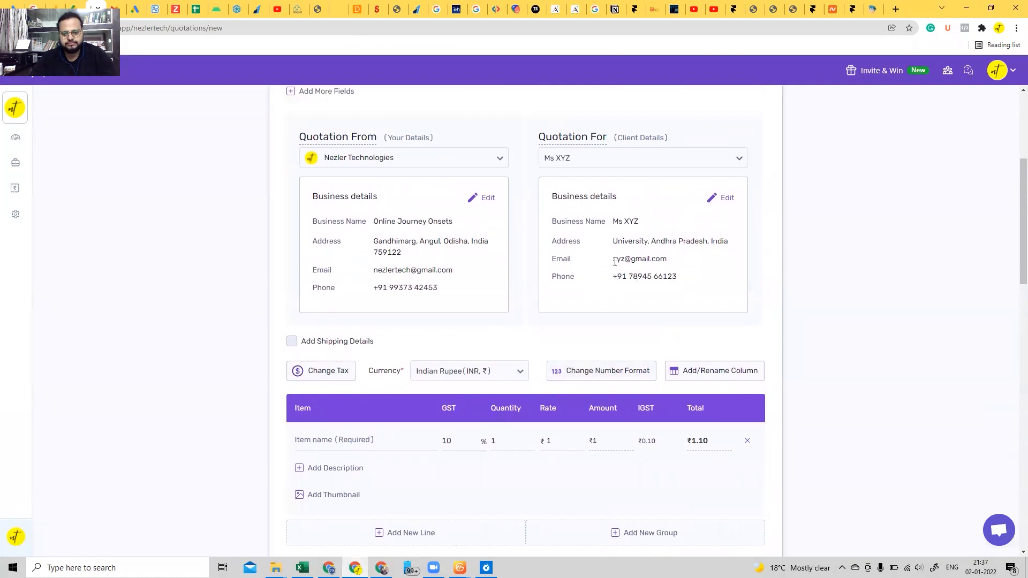
{"action": "scroll", "coordinate": [615, 261], "scroll_direction": "down", "scroll_amount": 2}
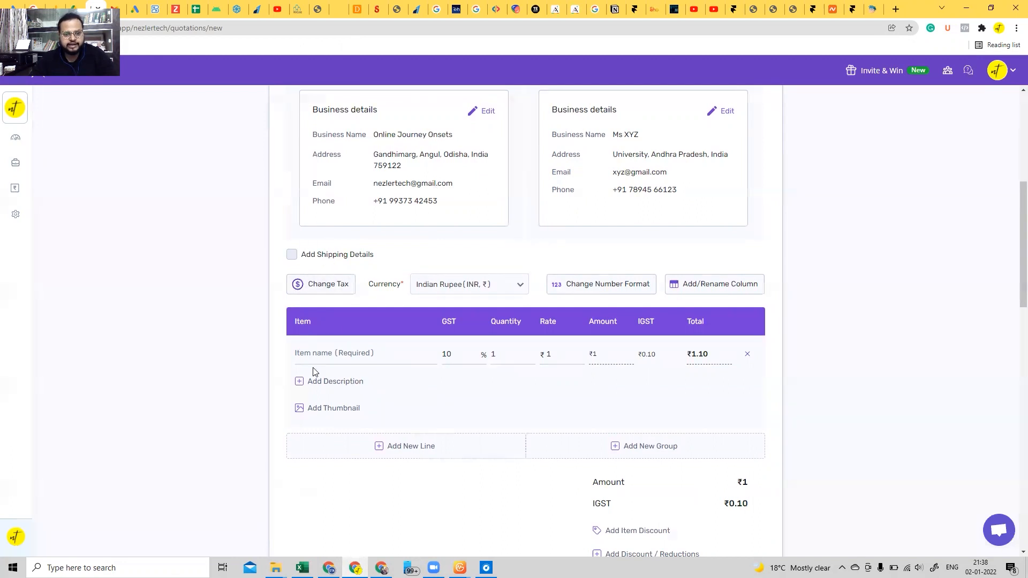
{"action": "left_click", "coordinate": [328, 289]}
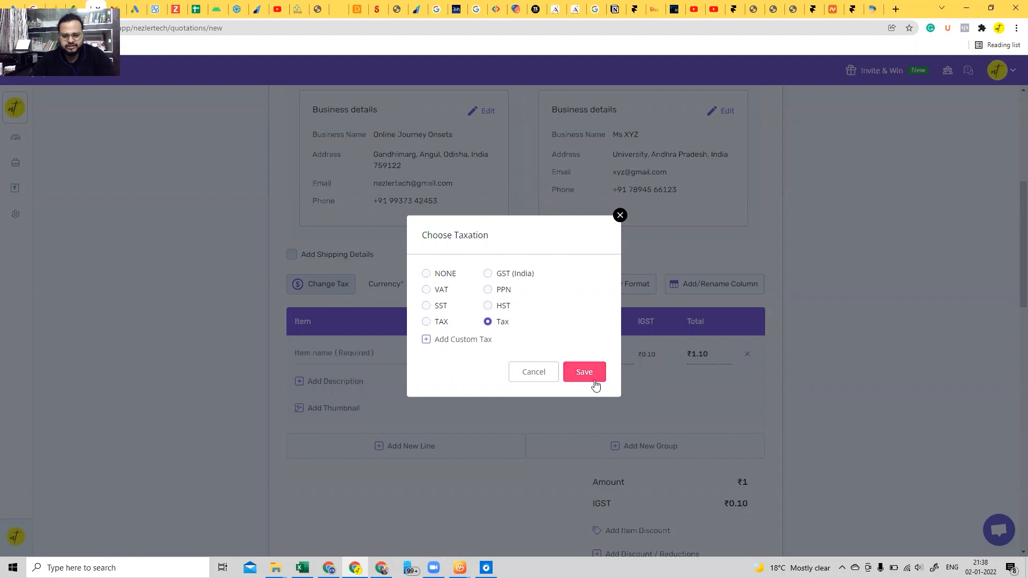
{"action": "left_click", "coordinate": [533, 371]}
{"action": "left_click", "coordinate": [447, 292]}
{"action": "left_click", "coordinate": [446, 292]}
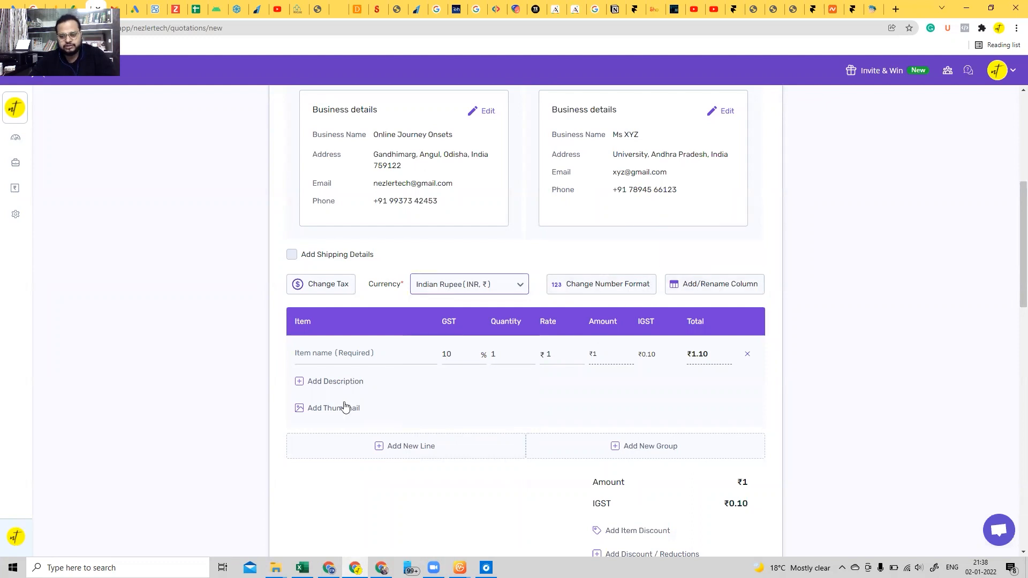
- Name the quotation's first line item "Web Development Service"
{"action": "left_click", "coordinate": [332, 355]}
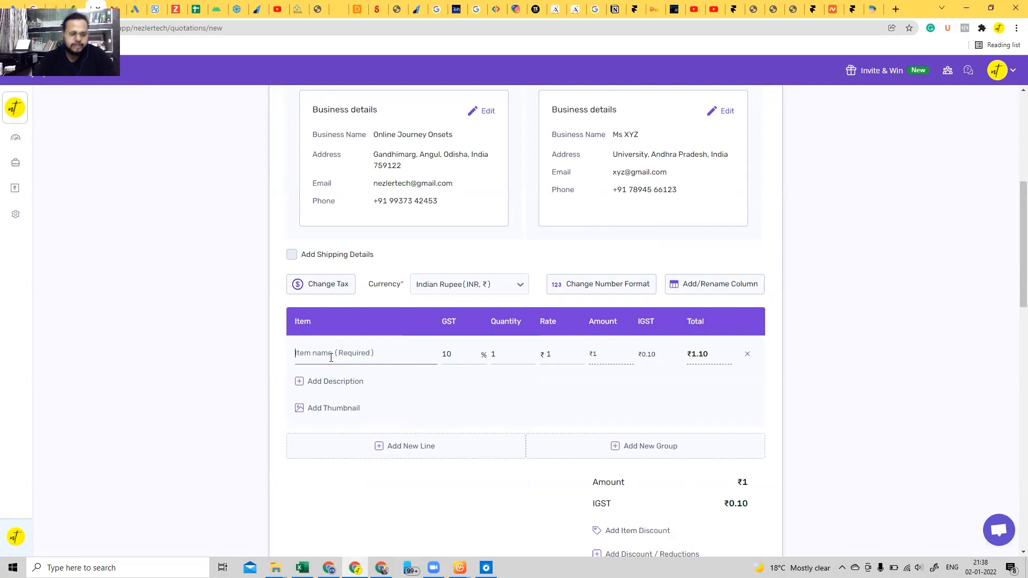
{"action": "type", "text": "w"}
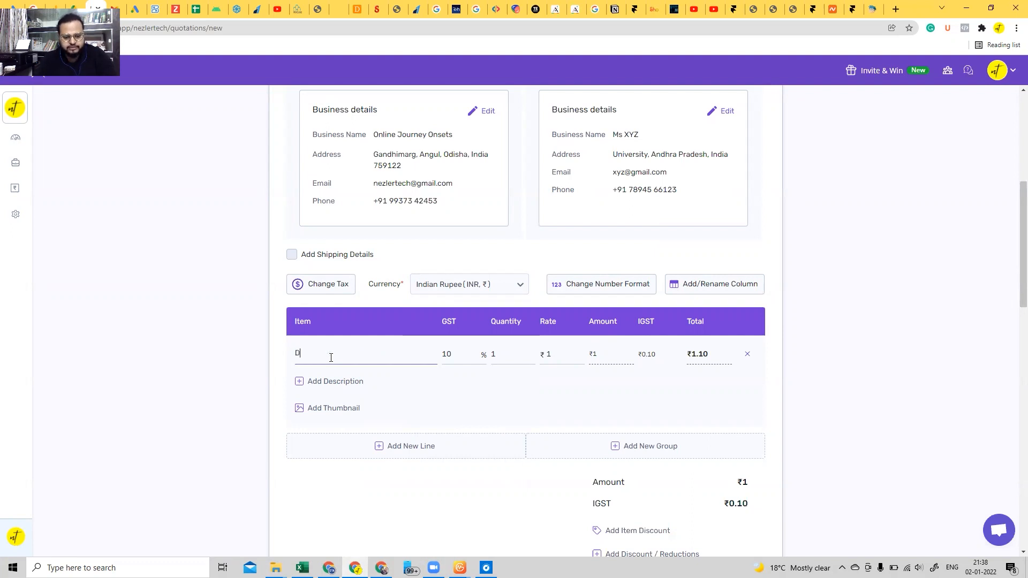
{"action": "key", "text": "BackSpace"}
{"action": "type", "text": "Web Developm"}
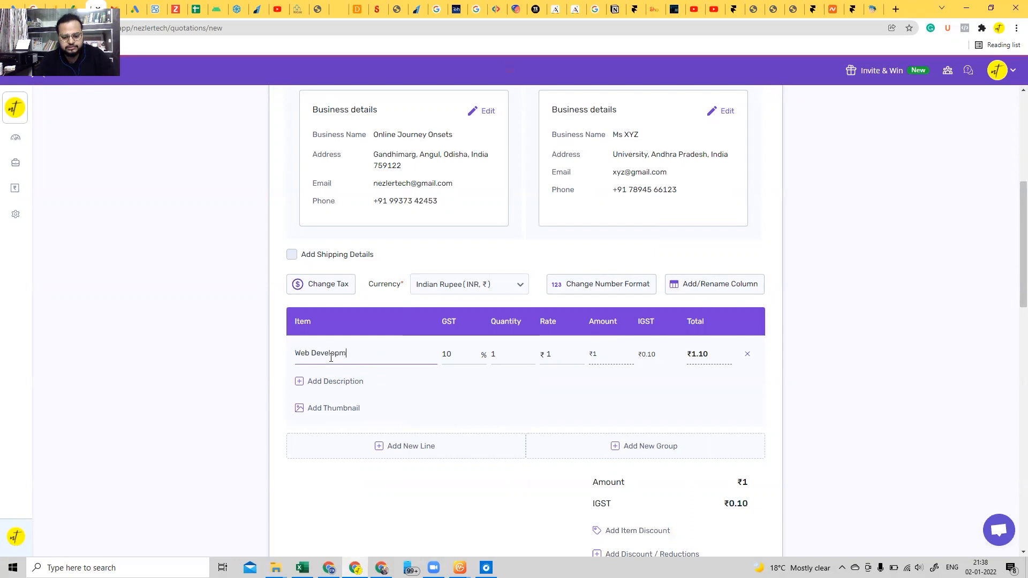
{"action": "type", "text": "ent Service"}
{"action": "key", "text": "Tab"}
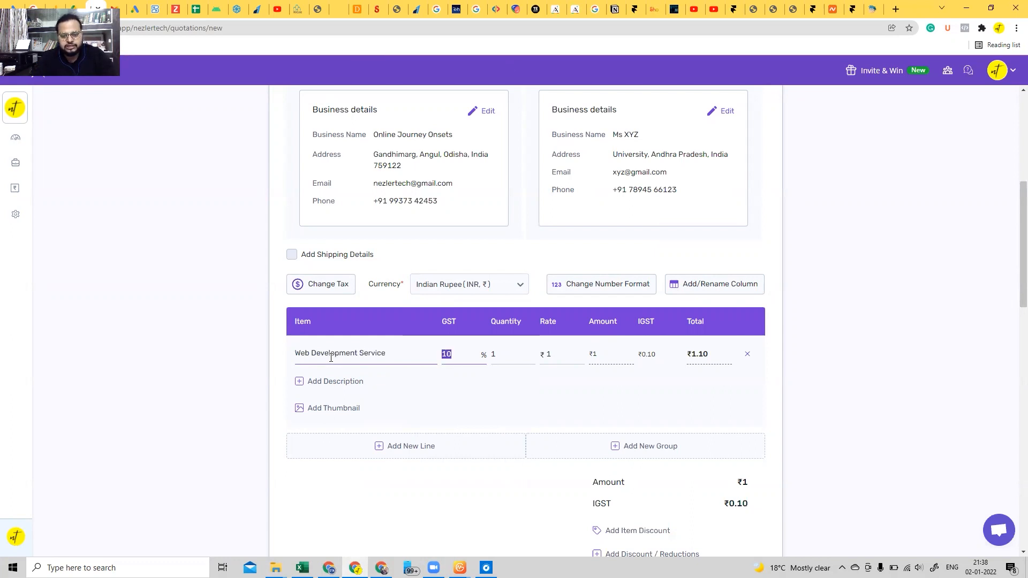
- Set the Web Development Service item's GST to 18% and its rate to ₹50,000
{"action": "type", "text": "18"}
{"action": "key", "text": "Tab"}
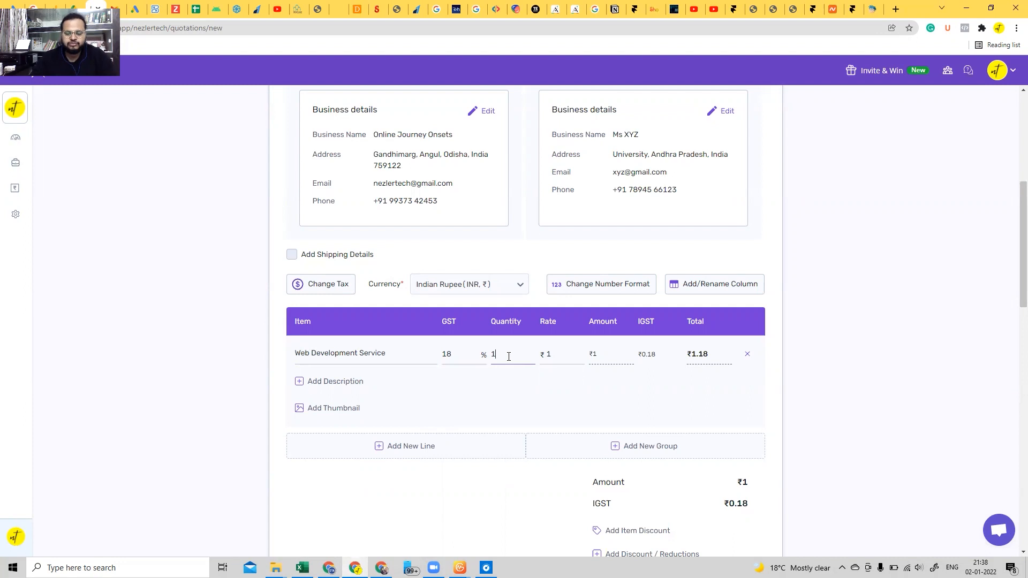
{"action": "key", "text": "Tab"}
{"action": "type", "text": "50"}
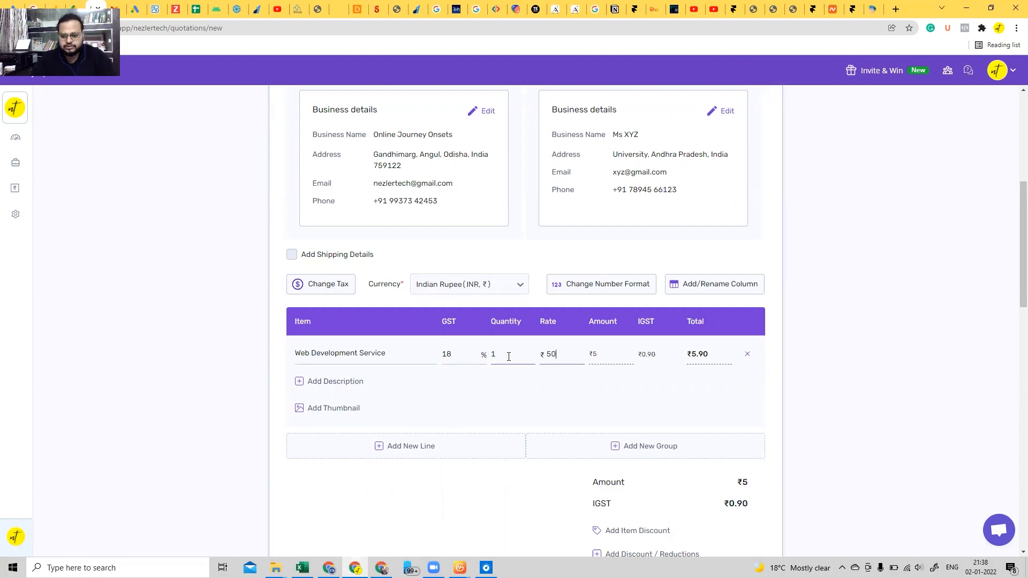
{"action": "type", "text": ",000"}
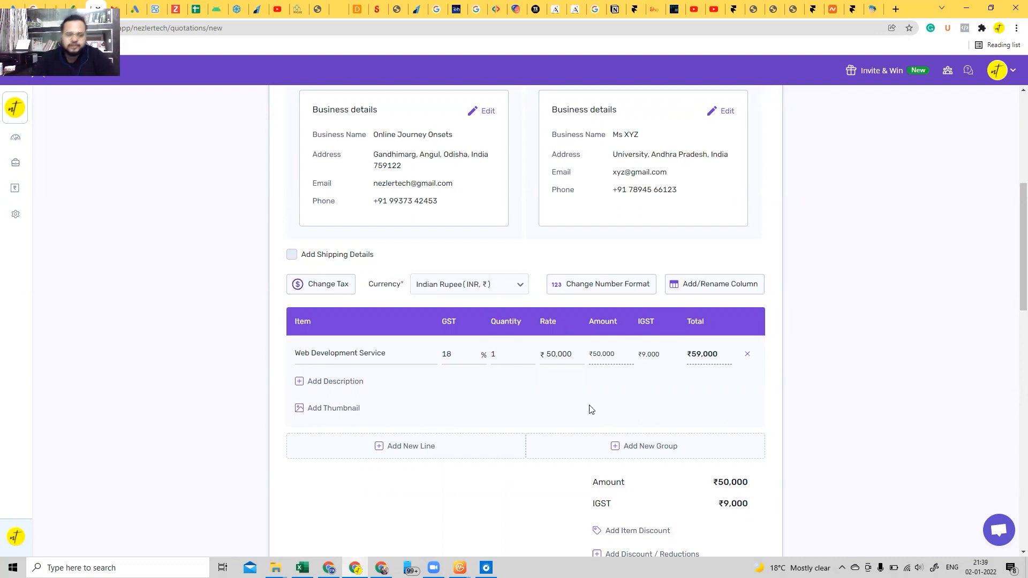
- Add the description "xyz.com, 1 year" to the Web Development Service item
{"action": "left_click", "coordinate": [323, 380]}
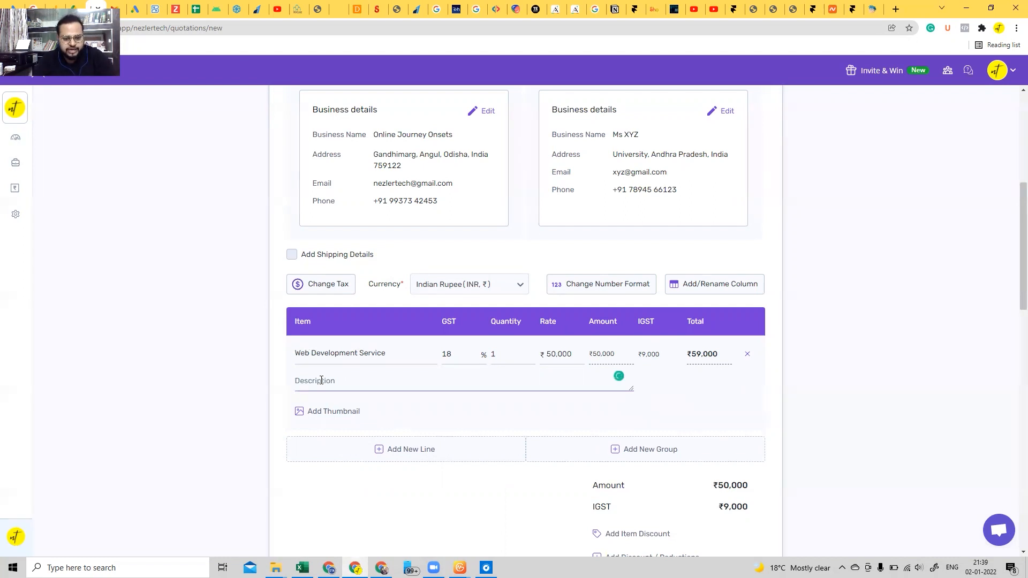
{"action": "type", "text": "xyz.com, 1 year"}
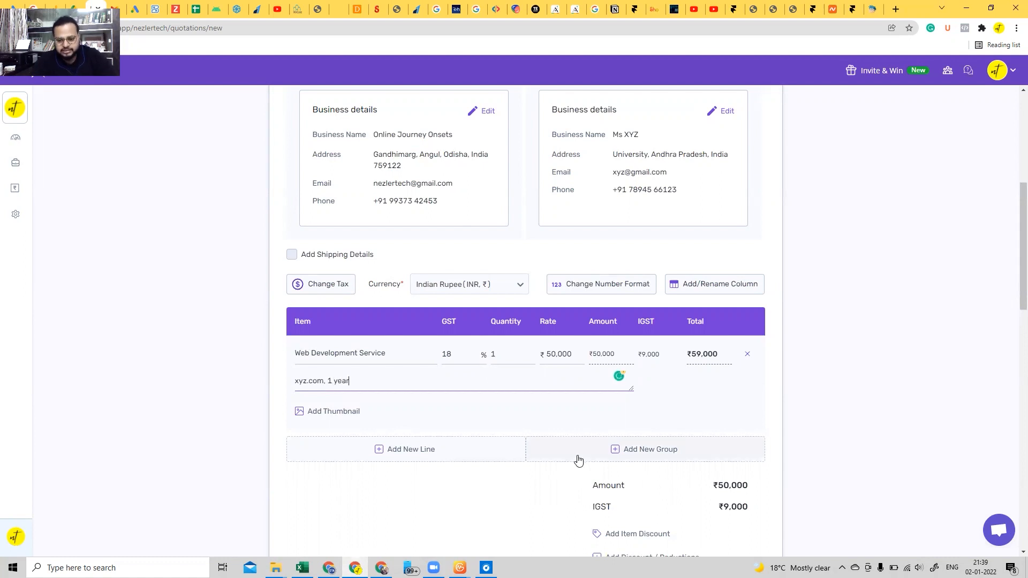
- Add a second line item named "asada" with a rate of ₹2,000
{"action": "scroll", "coordinate": [795, 398], "scroll_direction": "down", "scroll_amount": 2}
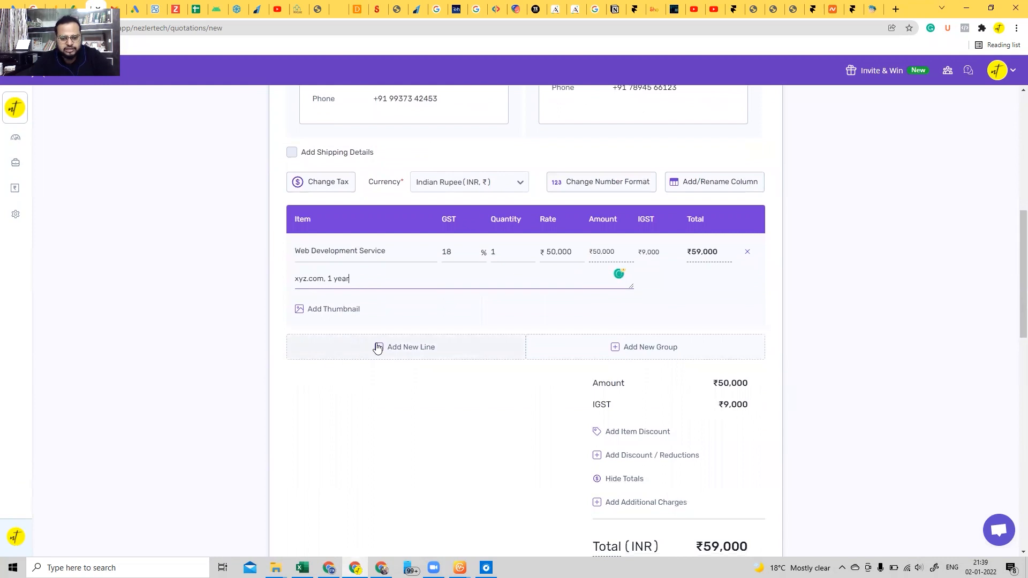
{"action": "left_click", "coordinate": [378, 348]}
{"action": "left_click", "coordinate": [323, 350]}
{"action": "type", "text": "asada"}
{"action": "key", "text": "Tab"}
{"action": "key", "text": "Tab"}
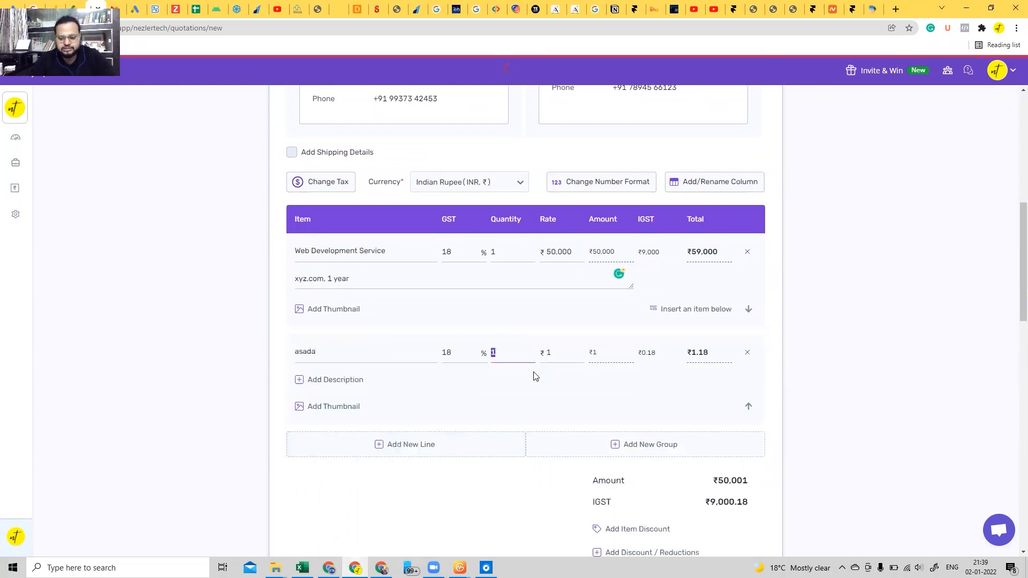
{"action": "key", "text": "Tab"}
{"action": "type", "text": "2,000"}
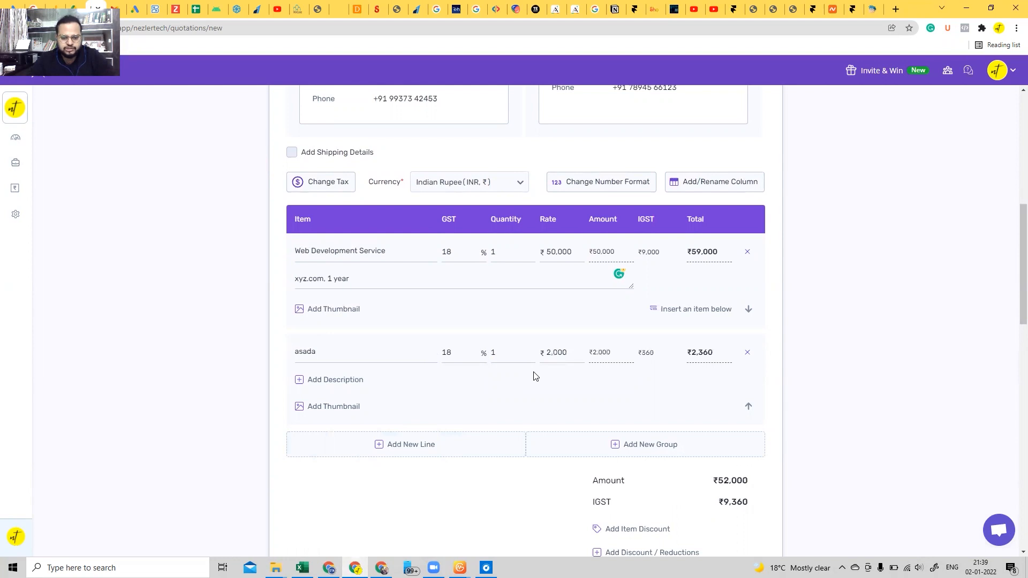
- Apply an item discount of 10% to all of the quotation's line items
{"action": "scroll", "coordinate": [534, 377], "scroll_direction": "down", "scroll_amount": 4}
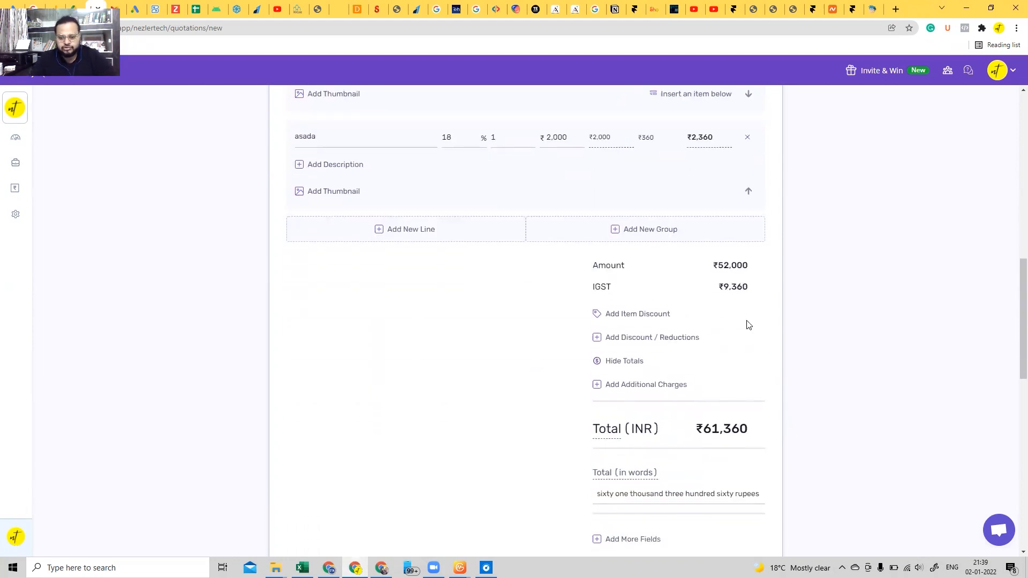
{"action": "left_click", "coordinate": [648, 318]}
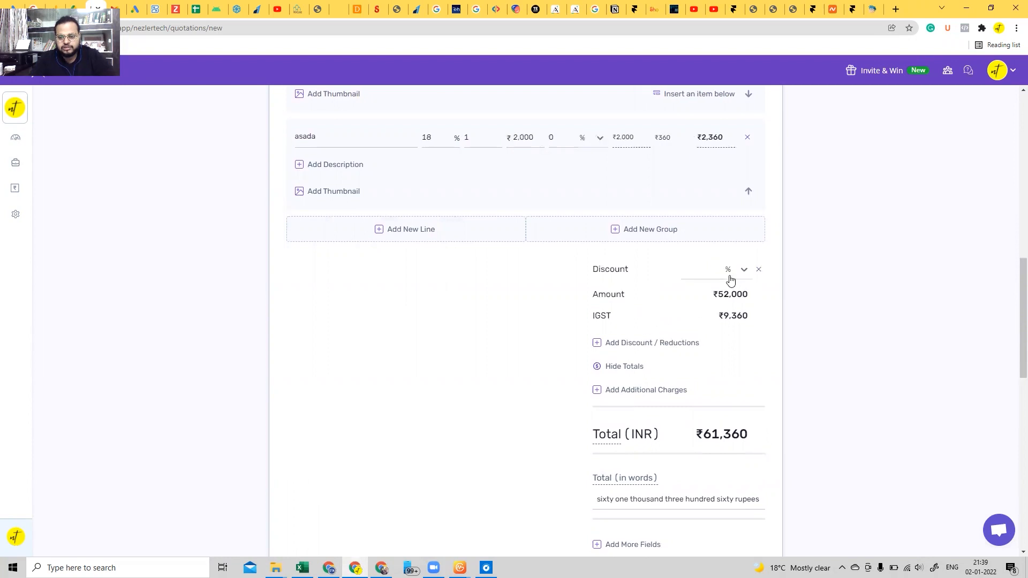
{"action": "type", "text": "10"}
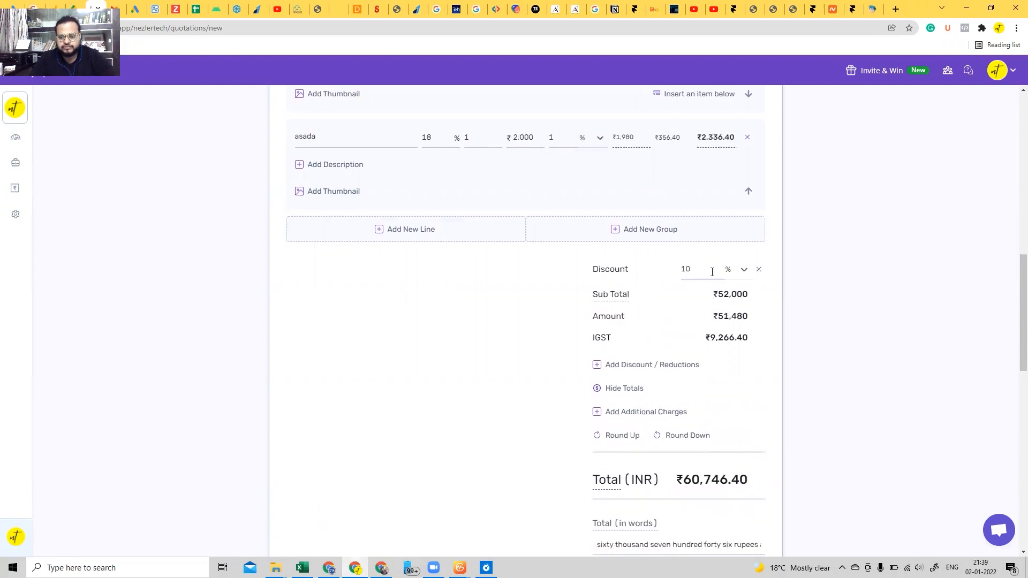
- Add an additional charge of ₹200 to the quotation totals
{"action": "scroll", "coordinate": [721, 372], "scroll_direction": "down", "scroll_amount": 2}
{"action": "scroll", "coordinate": [732, 378], "scroll_direction": "down", "scroll_amount": 1}
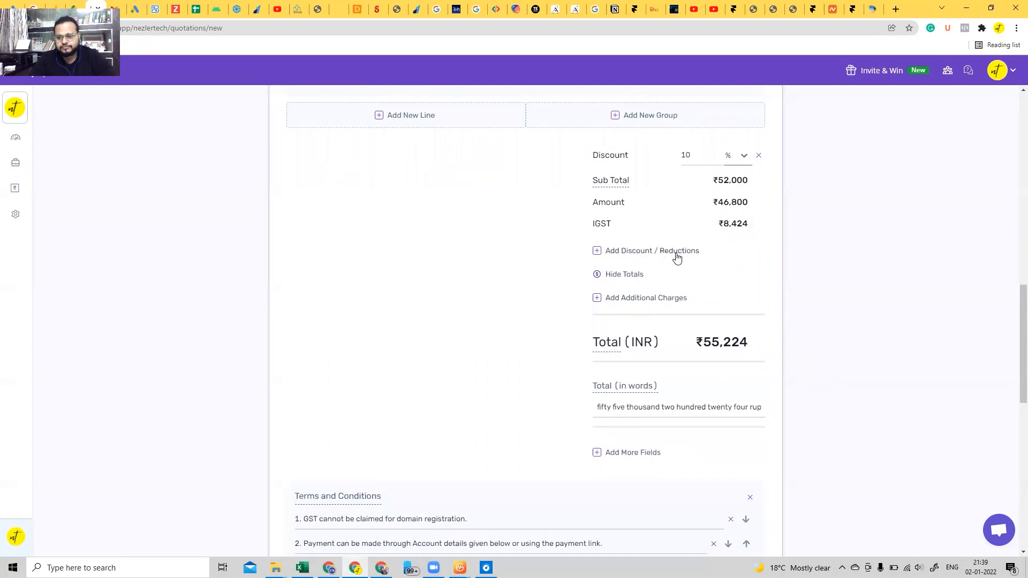
{"action": "scroll", "coordinate": [667, 326], "scroll_direction": "down", "scroll_amount": 1}
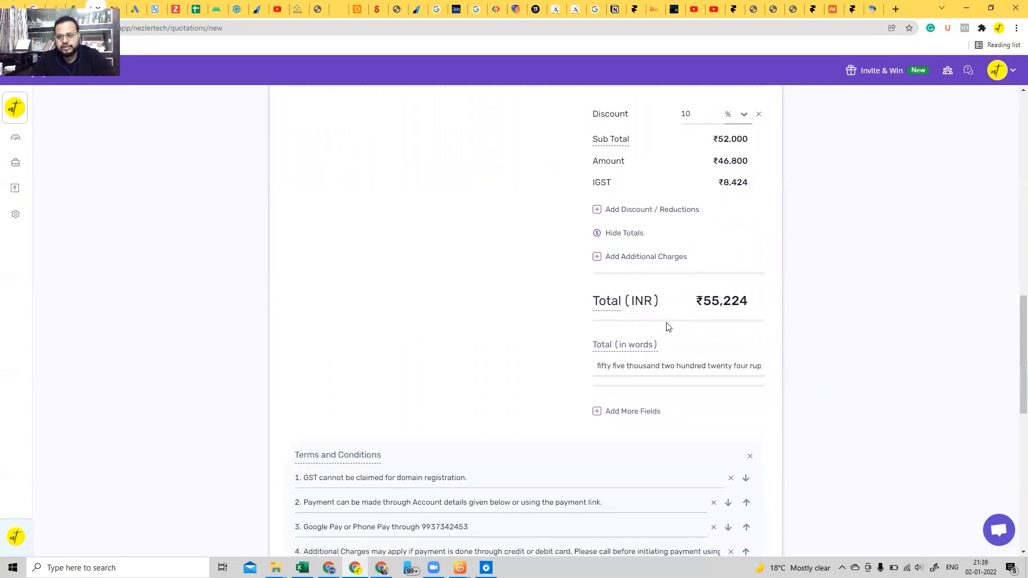
{"action": "left_click", "coordinate": [666, 258]}
{"action": "left_click", "coordinate": [693, 206]}
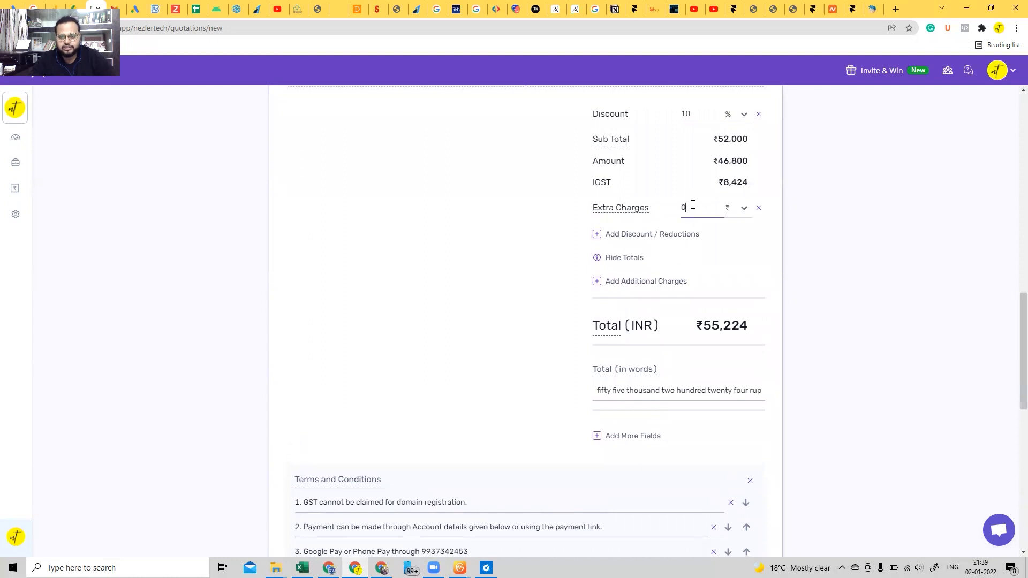
{"action": "type", "text": "200"}
{"action": "left_click", "coordinate": [664, 216]}
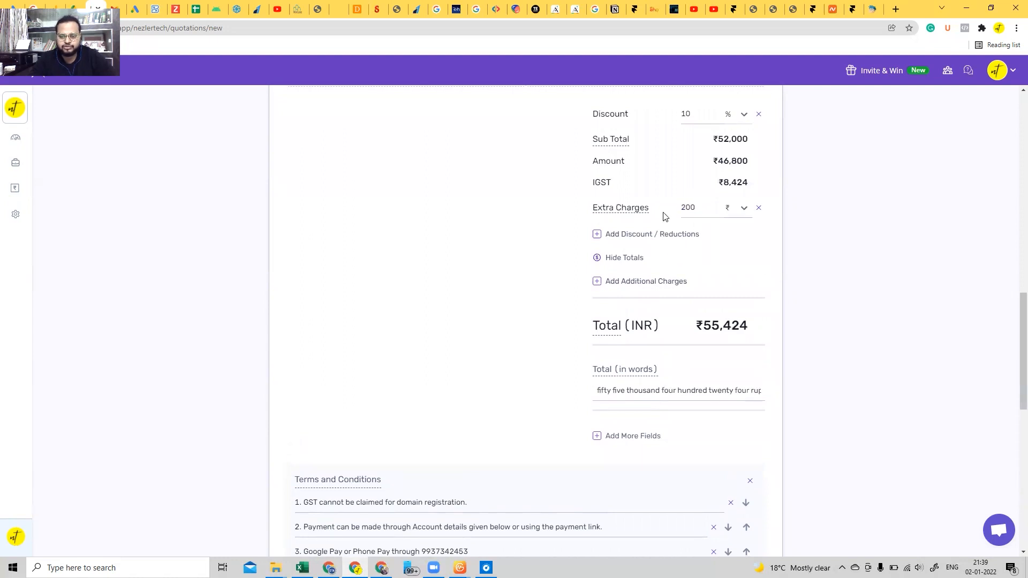
- Review the terms and contact details below the totals, and save the quotation to continue to the design stage
{"action": "scroll", "coordinate": [664, 345], "scroll_direction": "down", "scroll_amount": 2}
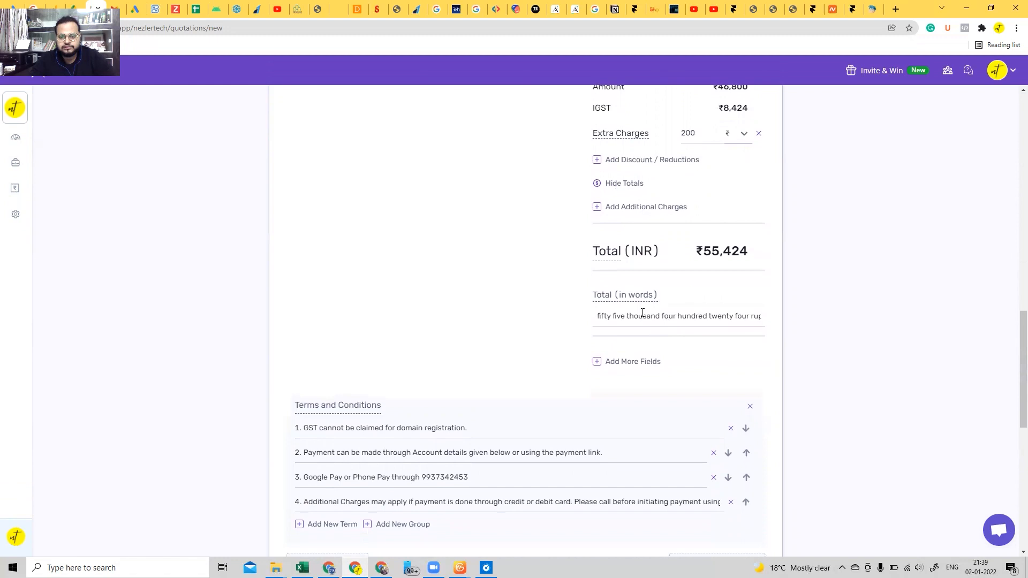
{"action": "scroll", "coordinate": [681, 346], "scroll_direction": "down", "scroll_amount": 3}
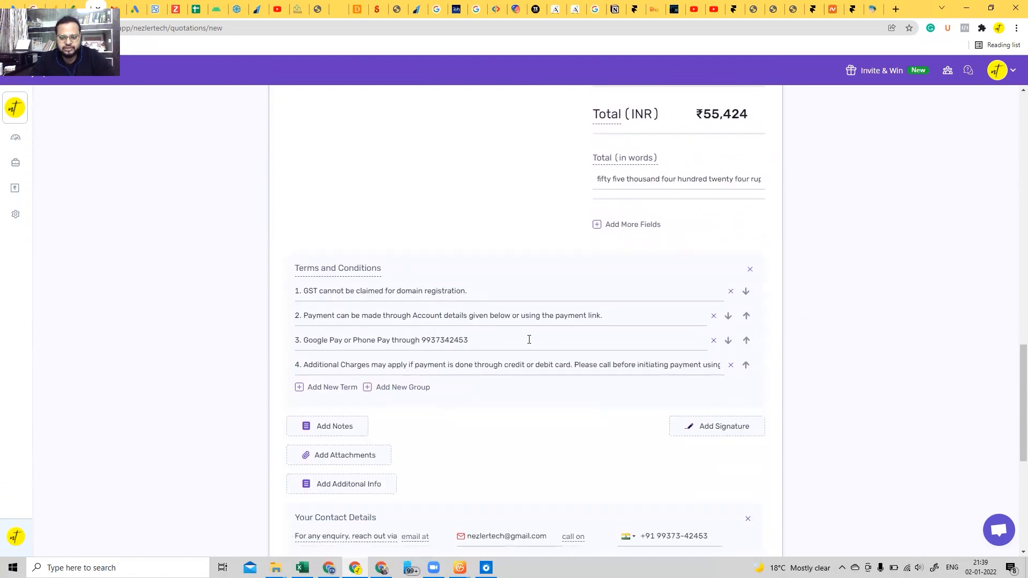
{"action": "scroll", "coordinate": [523, 381], "scroll_direction": "down", "scroll_amount": 4}
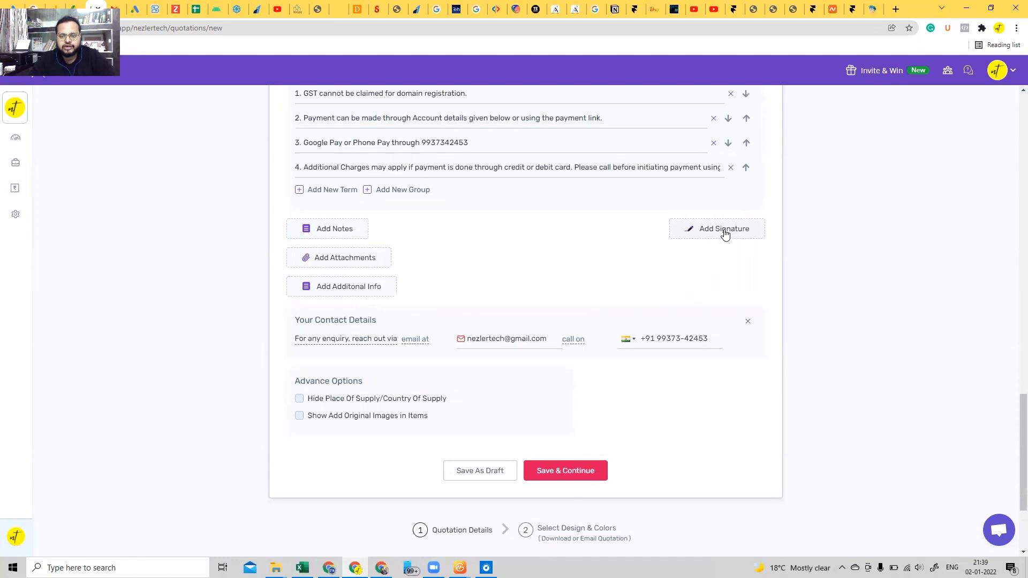
{"action": "scroll", "coordinate": [471, 323], "scroll_direction": "down", "scroll_amount": 2}
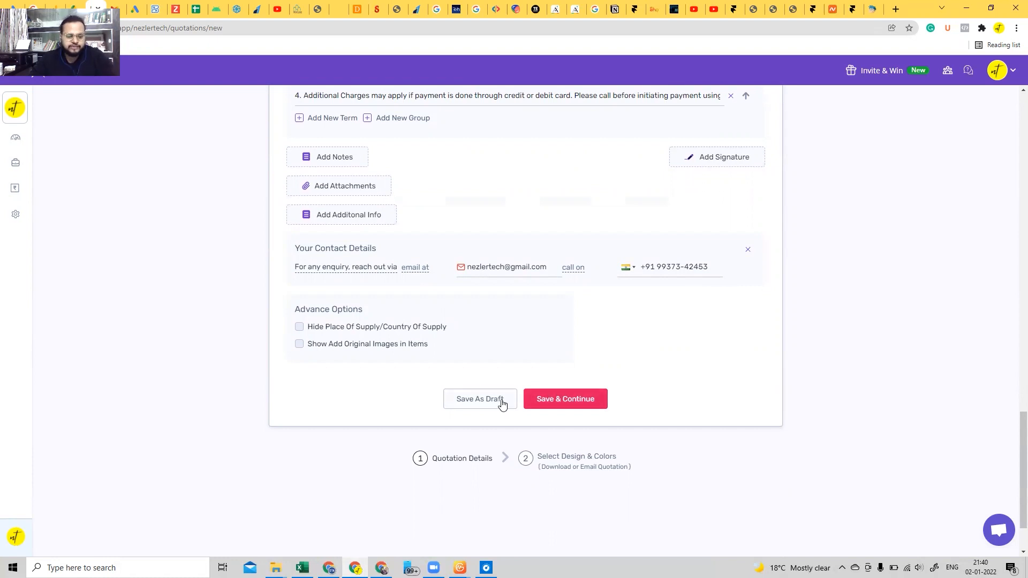
{"action": "left_click", "coordinate": [554, 402]}
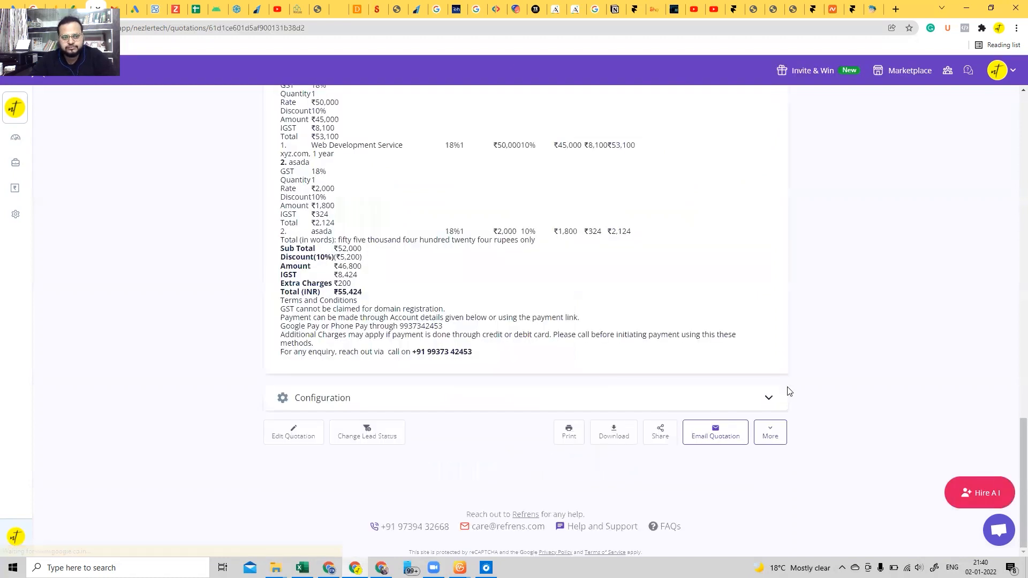
- Review the quotation's design options and the preview of its items, totals and terms
{"action": "scroll", "coordinate": [695, 249], "scroll_direction": "up", "scroll_amount": 10}
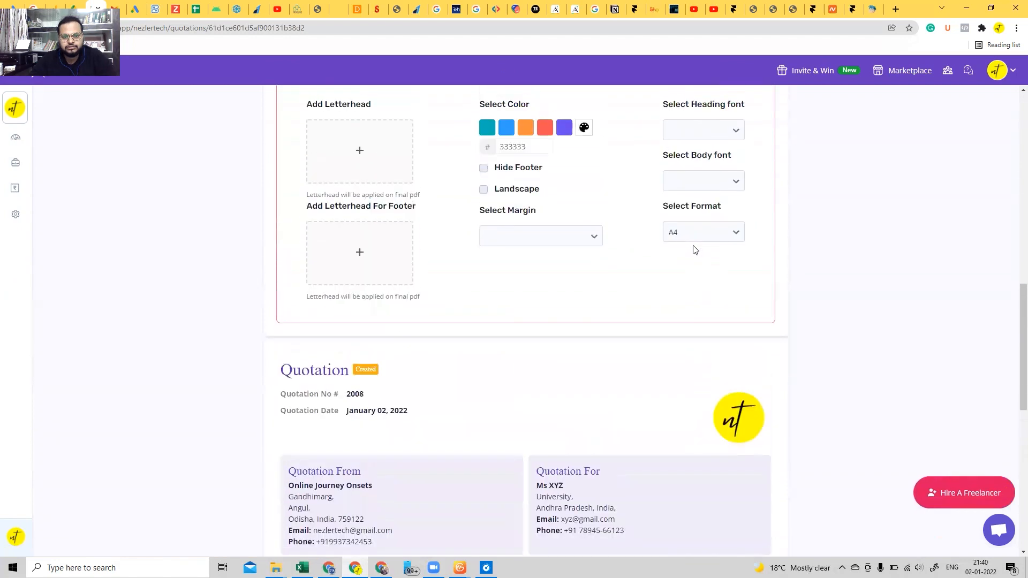
{"action": "scroll", "coordinate": [694, 249], "scroll_direction": "down", "scroll_amount": 6}
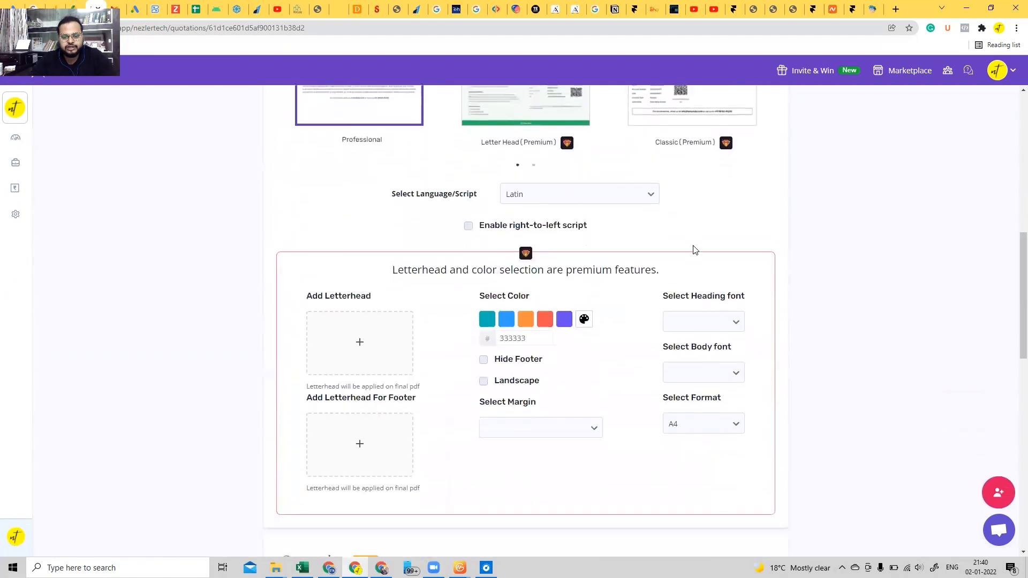
{"action": "scroll", "coordinate": [695, 249], "scroll_direction": "down", "scroll_amount": 6}
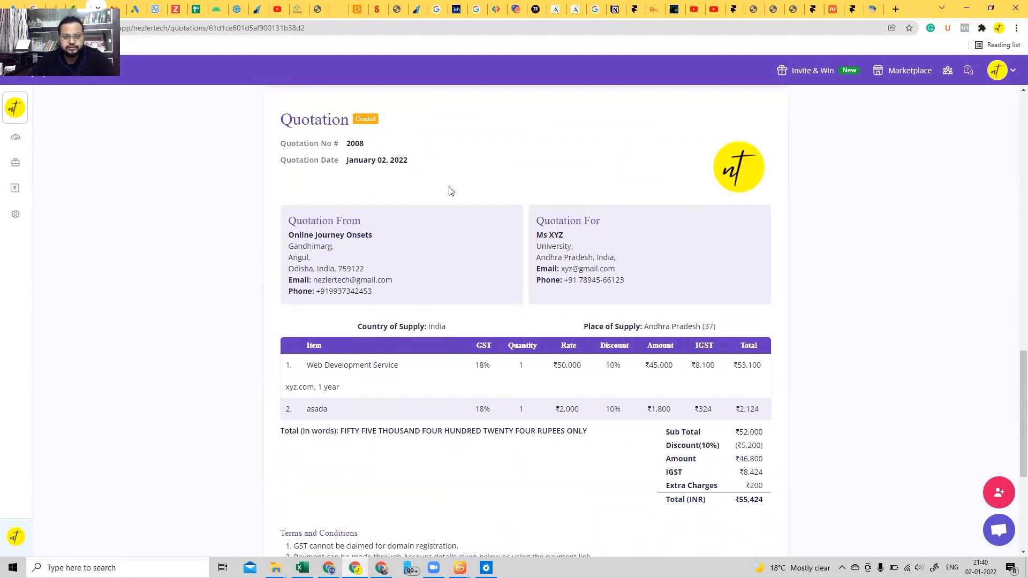
{"action": "scroll", "coordinate": [450, 191], "scroll_direction": "down", "scroll_amount": 2}
{"action": "scroll", "coordinate": [571, 361], "scroll_direction": "down", "scroll_amount": 4}
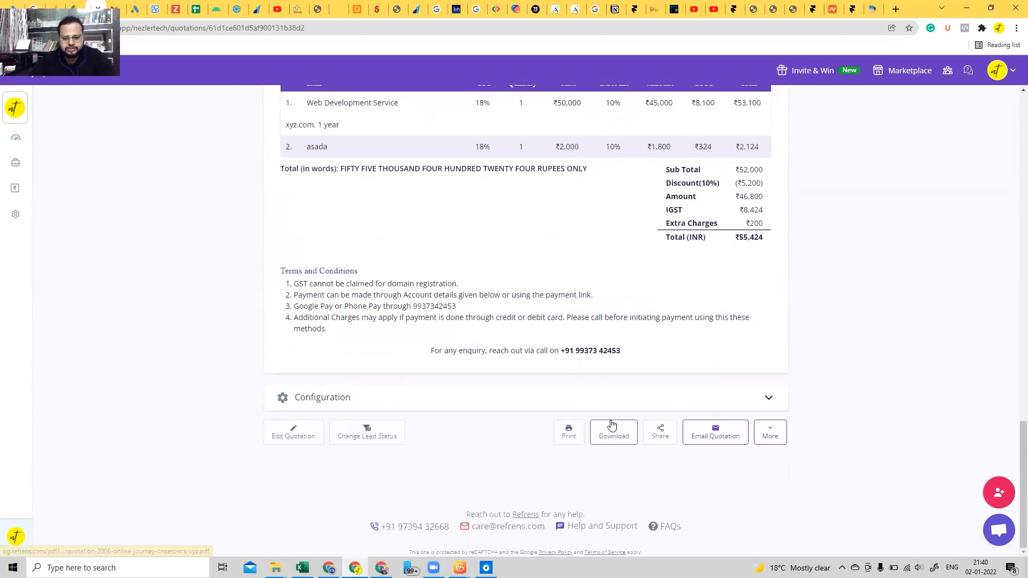
- Check the recipient, subject and message of the quotation email, and close it without sending
{"action": "left_click", "coordinate": [739, 443]}
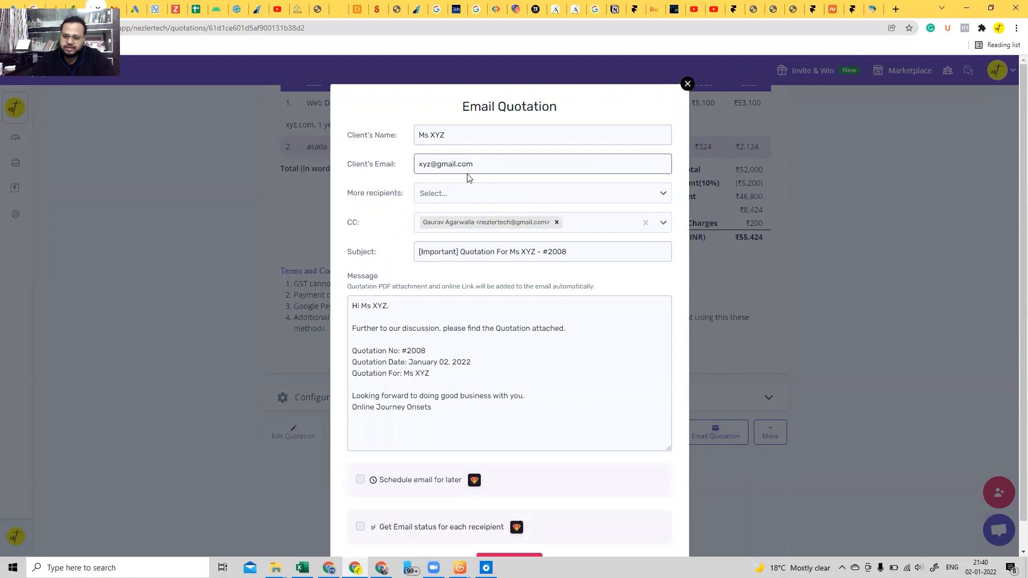
{"action": "scroll", "coordinate": [495, 385], "scroll_direction": "down", "scroll_amount": 1}
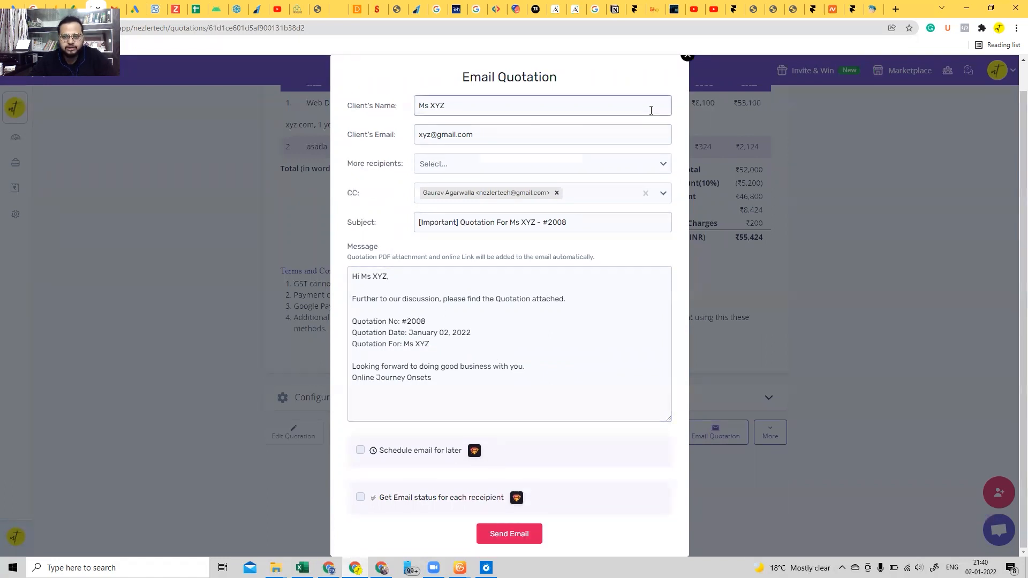
{"action": "scroll", "coordinate": [669, 96], "scroll_direction": "up", "scroll_amount": 1}
{"action": "left_click", "coordinate": [688, 84]}
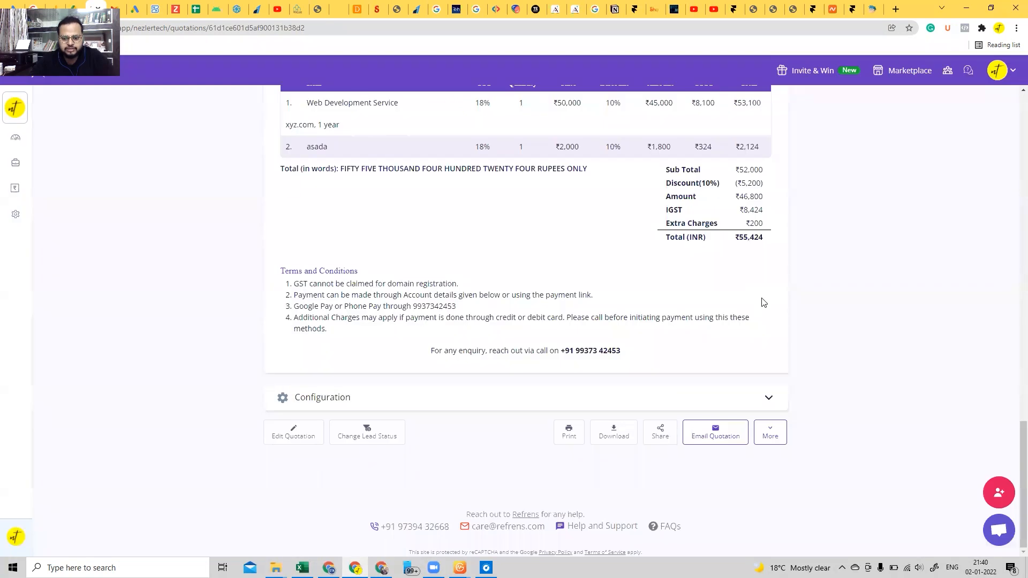
- Download the quotation as a PDF and look through the opened document
{"action": "left_click", "coordinate": [612, 431]}
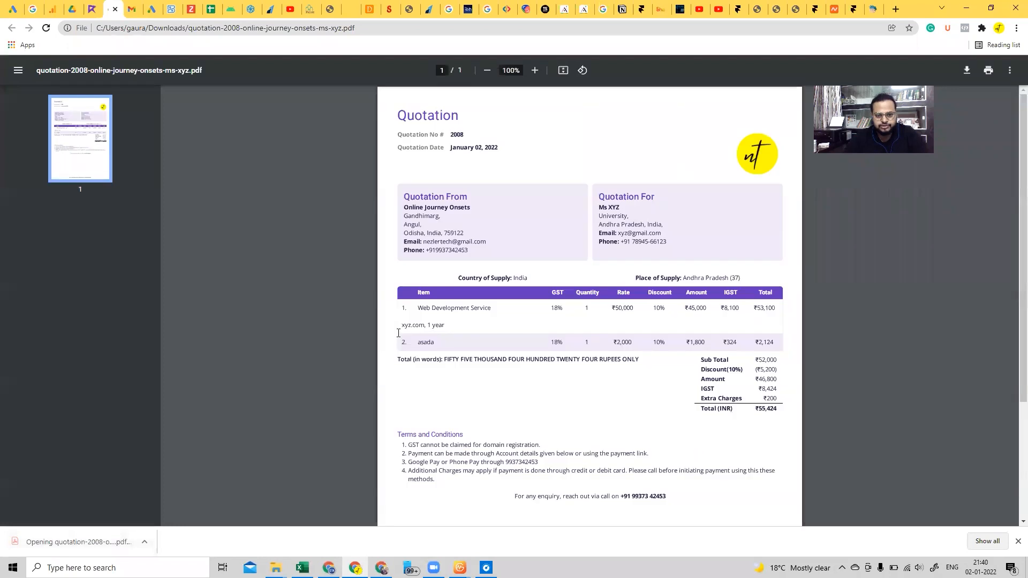
{"action": "scroll", "coordinate": [537, 322], "scroll_direction": "down", "scroll_amount": 3}
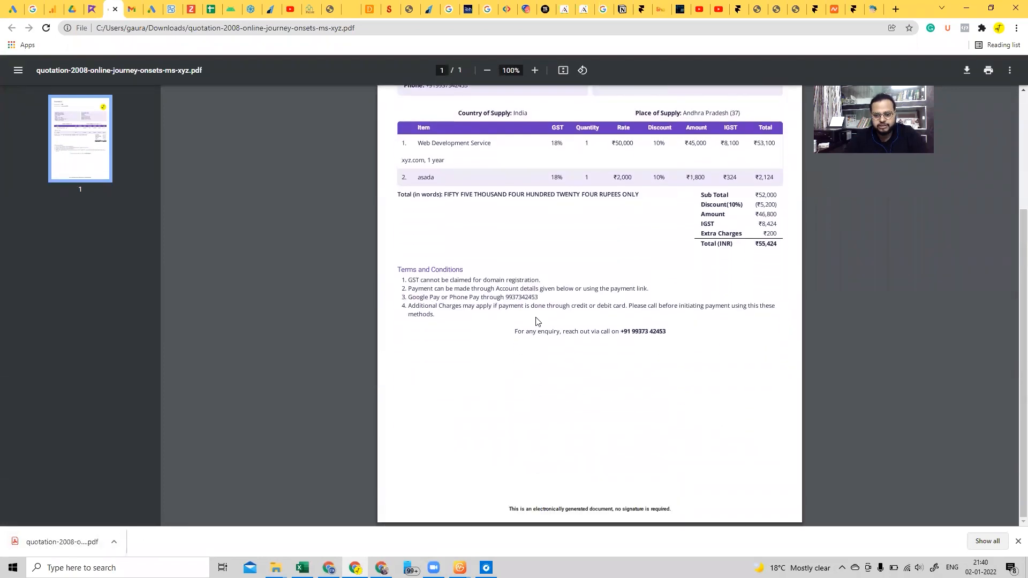
{"action": "scroll", "coordinate": [536, 319], "scroll_direction": "up", "scroll_amount": 3}
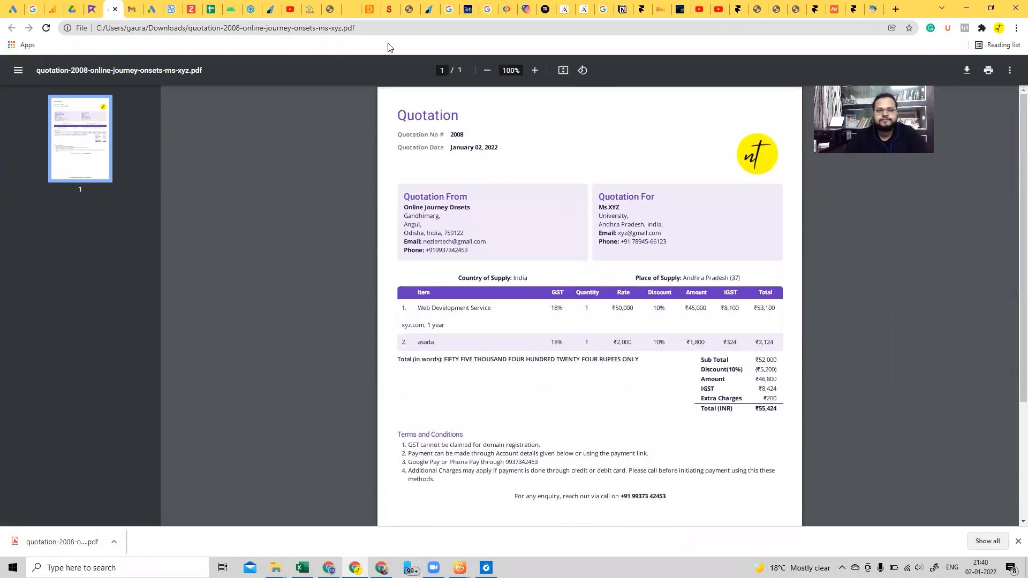
- Return to the quotation page in Refrens and check the additional actions offered above its summary
{"action": "left_click", "coordinate": [93, 7]}
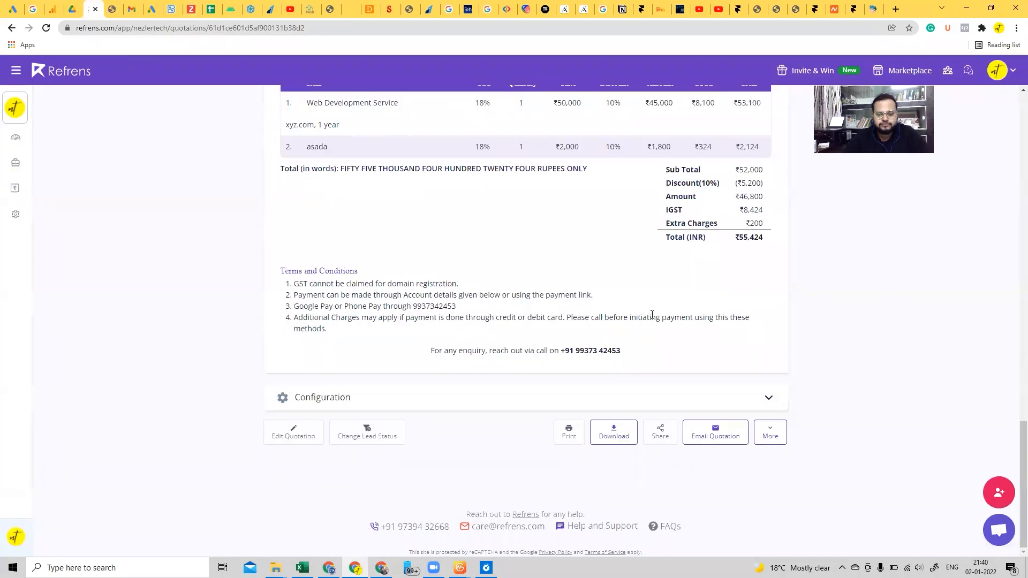
{"action": "scroll", "coordinate": [652, 316], "scroll_direction": "up", "scroll_amount": 15}
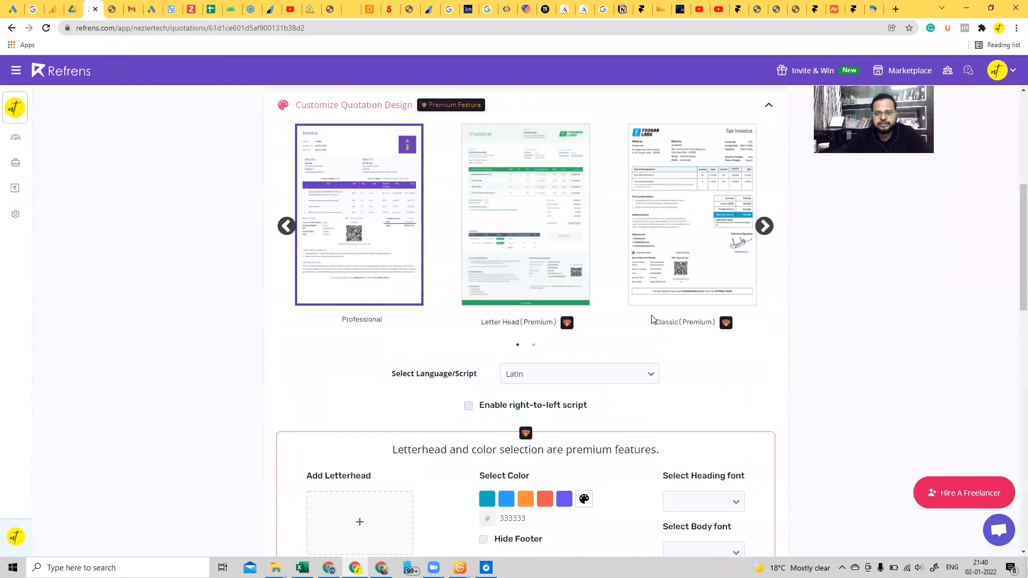
{"action": "scroll", "coordinate": [652, 319], "scroll_direction": "up", "scroll_amount": 6}
{"action": "left_click", "coordinate": [770, 108]}
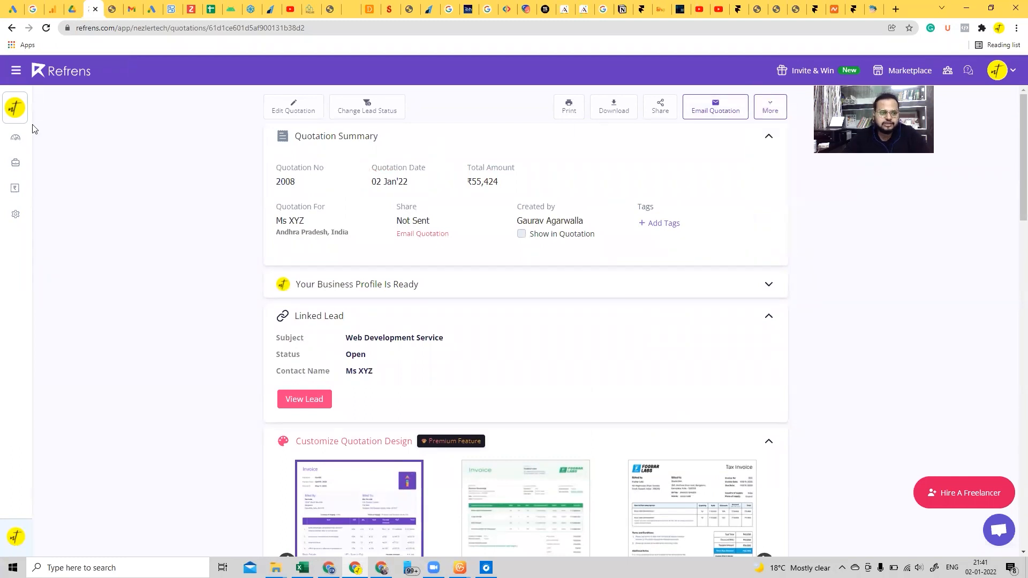
- Visit the dashboard, open the Quotations & Estimates list, and find the new quotation with its available row actions
{"action": "mouse_move", "coordinate": [32, 128]}
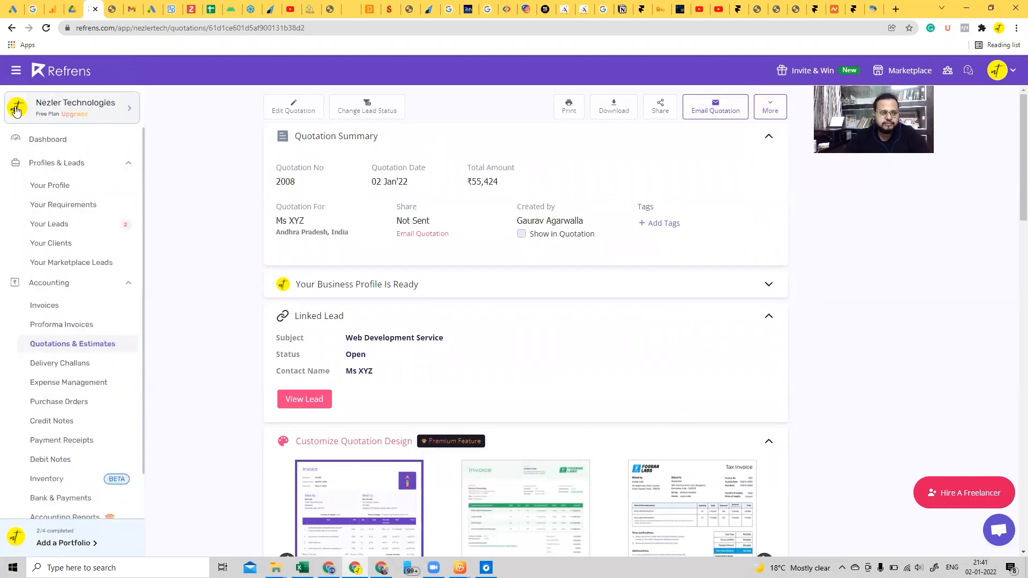
{"action": "left_click", "coordinate": [63, 144]}
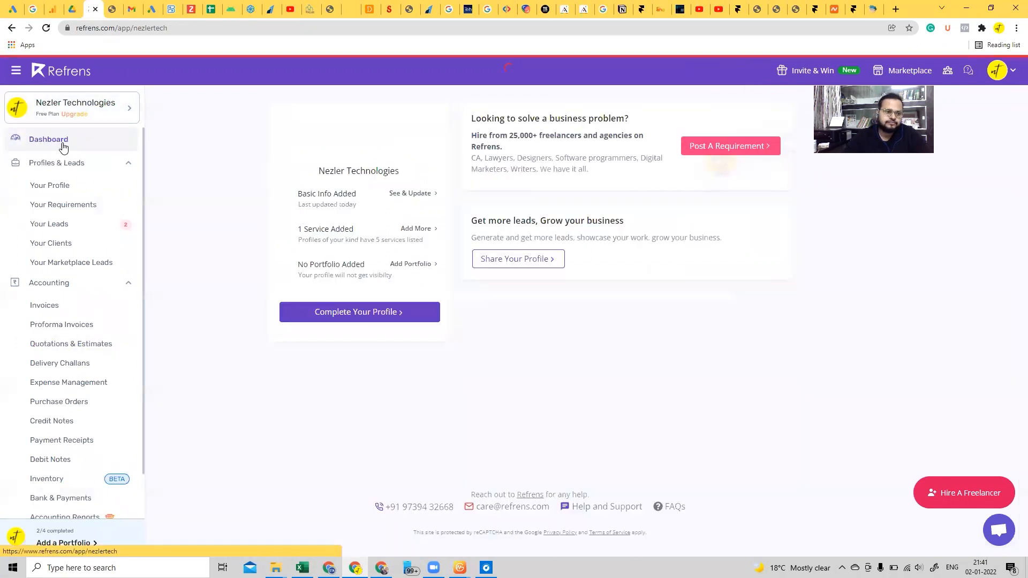
{"action": "mouse_move", "coordinate": [26, 190]}
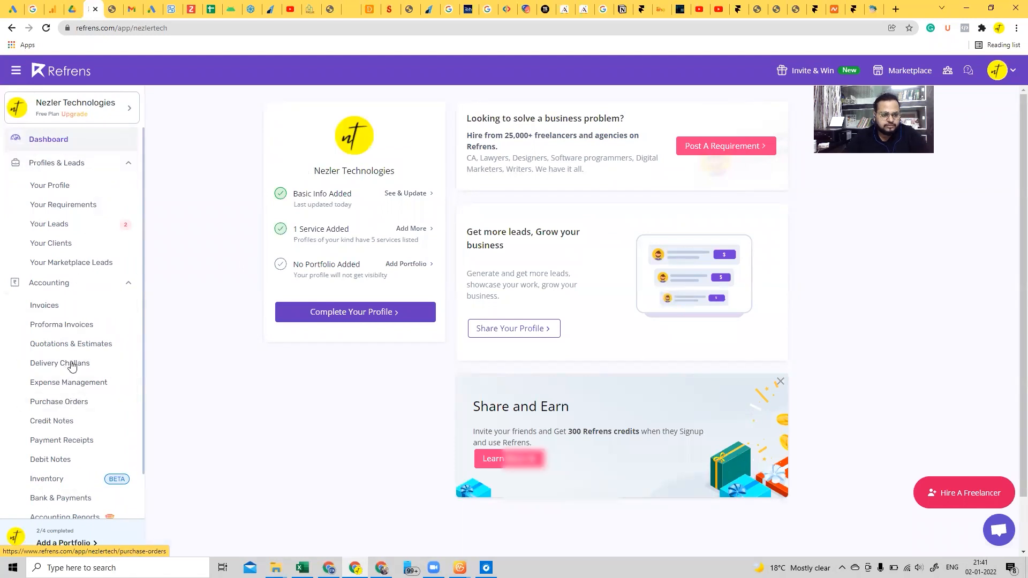
{"action": "left_click", "coordinate": [75, 343]}
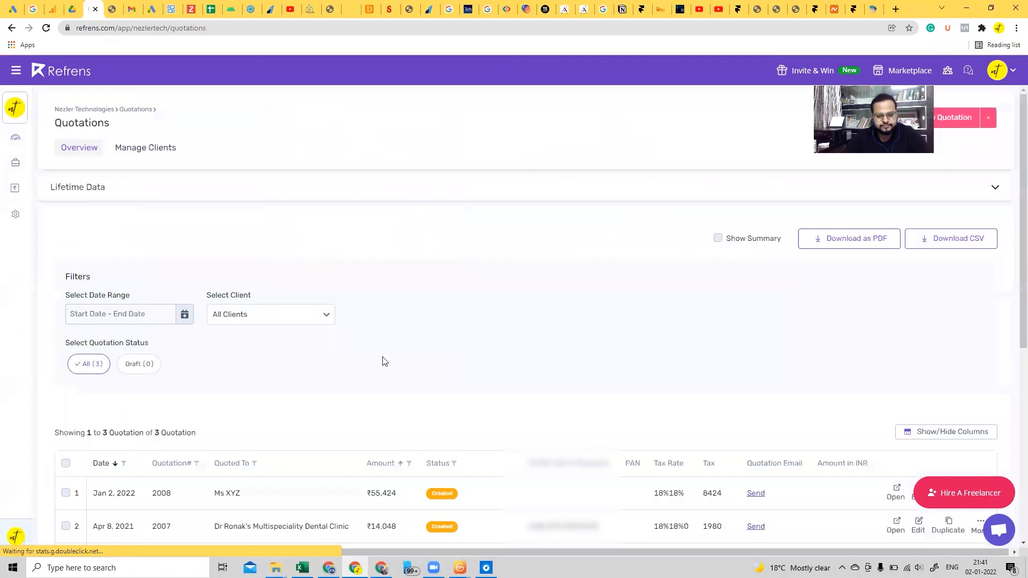
{"action": "scroll", "coordinate": [384, 360], "scroll_direction": "down", "scroll_amount": 1}
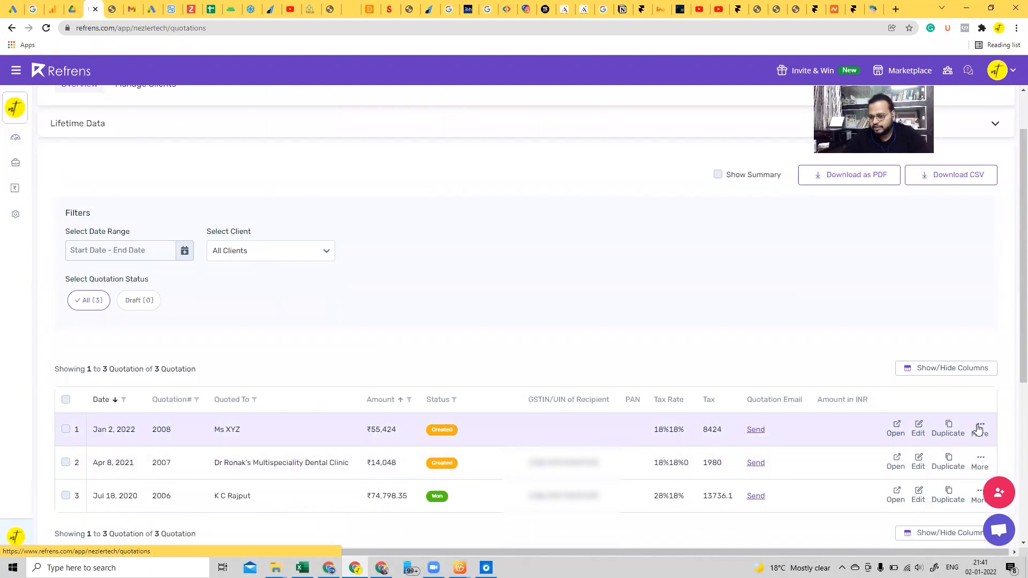
- Convert the newest quotation in the list, dated Jan 2, 2022, to an invoice
{"action": "left_click", "coordinate": [981, 430]}
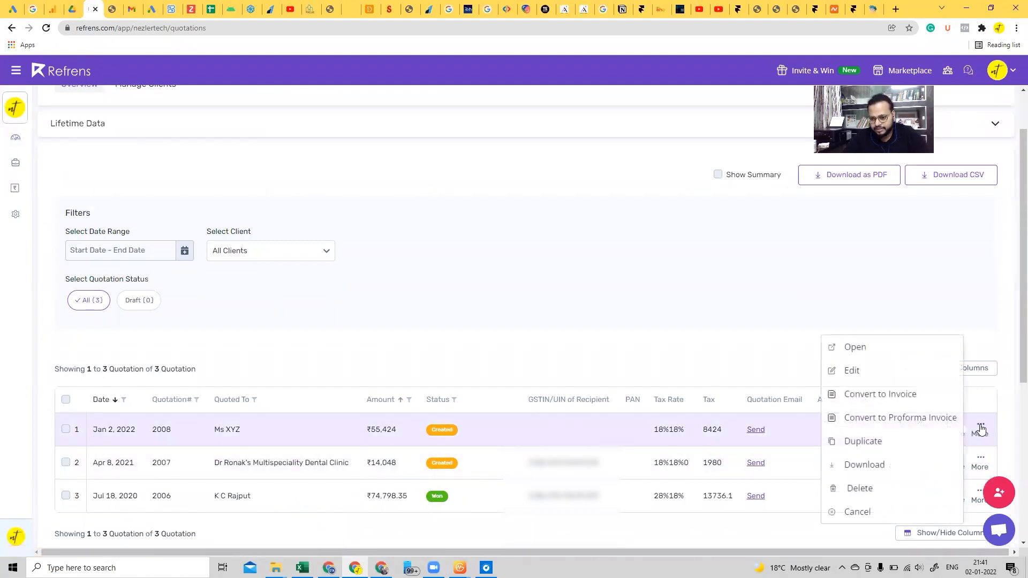
{"action": "left_click", "coordinate": [883, 396]}
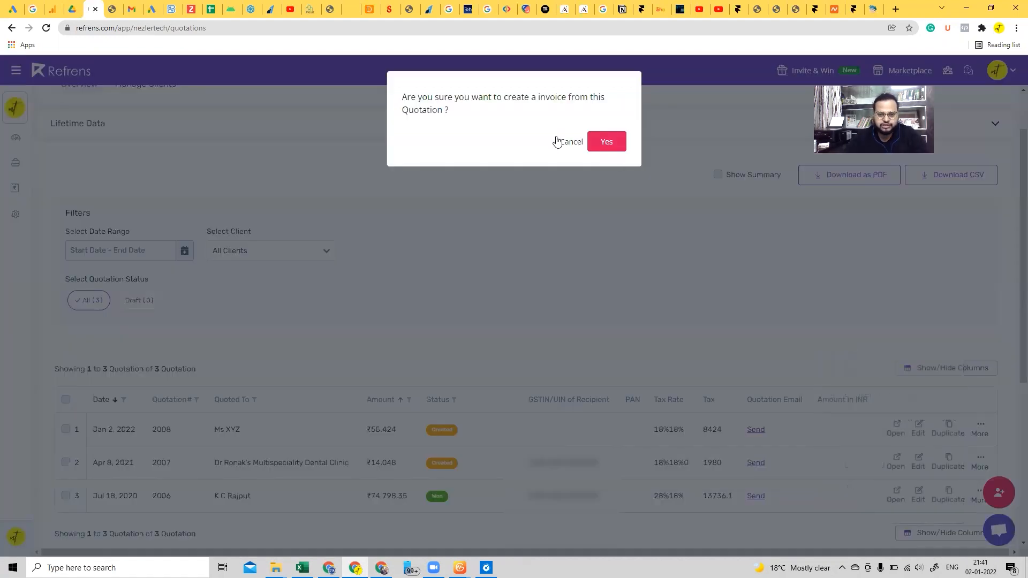
{"action": "left_click", "coordinate": [605, 144]}
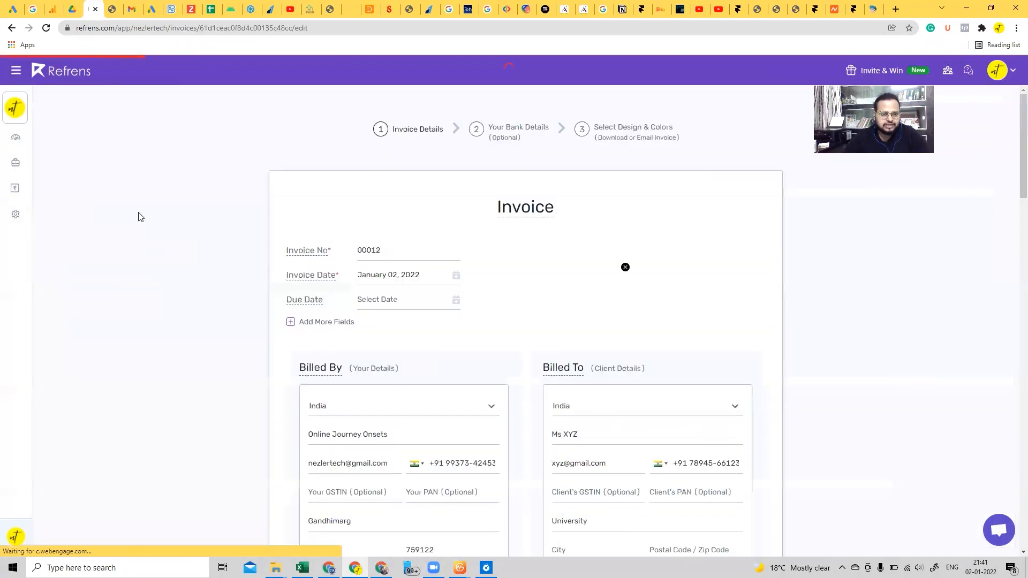
- Review the invoice's carried-over business details, items, discount and terms, and save the invoice
{"action": "scroll", "coordinate": [420, 346], "scroll_direction": "down", "scroll_amount": 1}
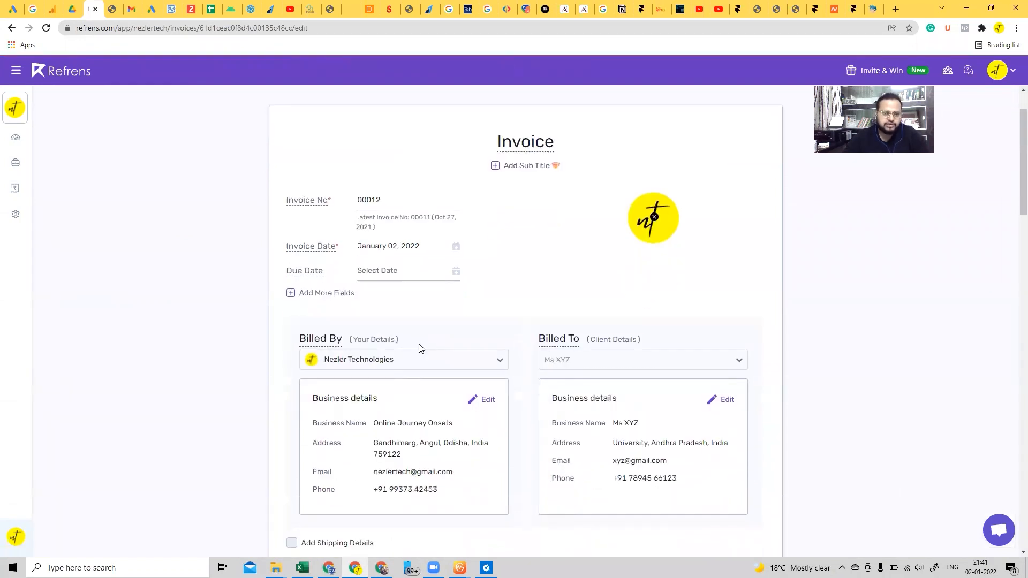
{"action": "scroll", "coordinate": [420, 349], "scroll_direction": "down", "scroll_amount": 4}
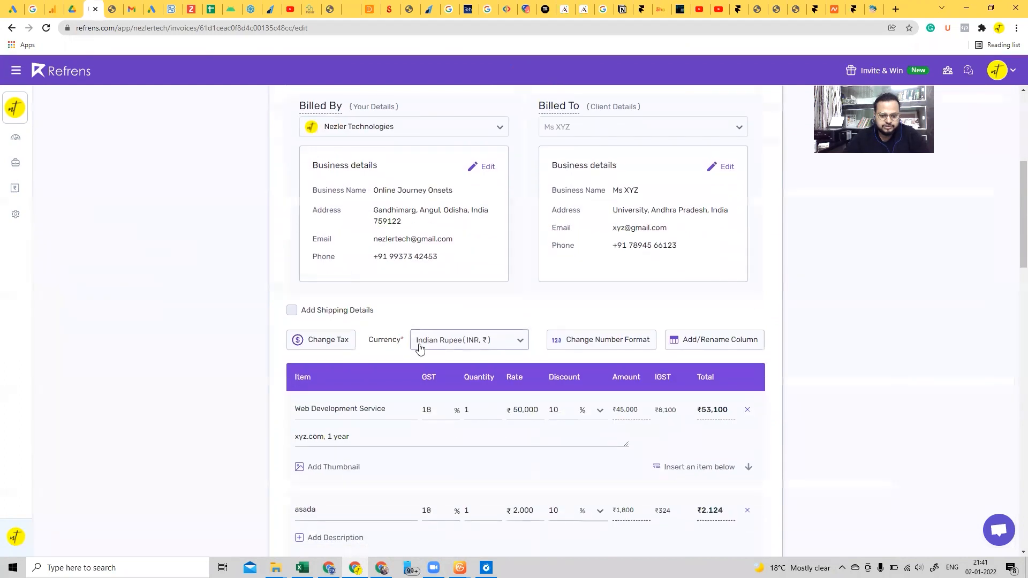
{"action": "scroll", "coordinate": [420, 345], "scroll_direction": "down", "scroll_amount": 1}
{"action": "scroll", "coordinate": [420, 345], "scroll_direction": "down", "scroll_amount": 1}
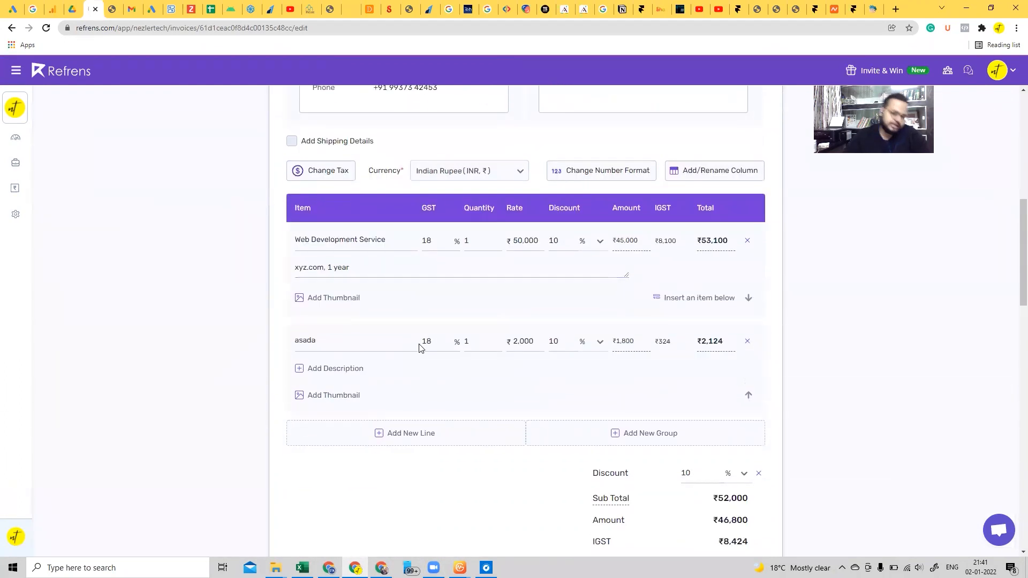
{"action": "scroll", "coordinate": [420, 349], "scroll_direction": "down", "scroll_amount": 1}
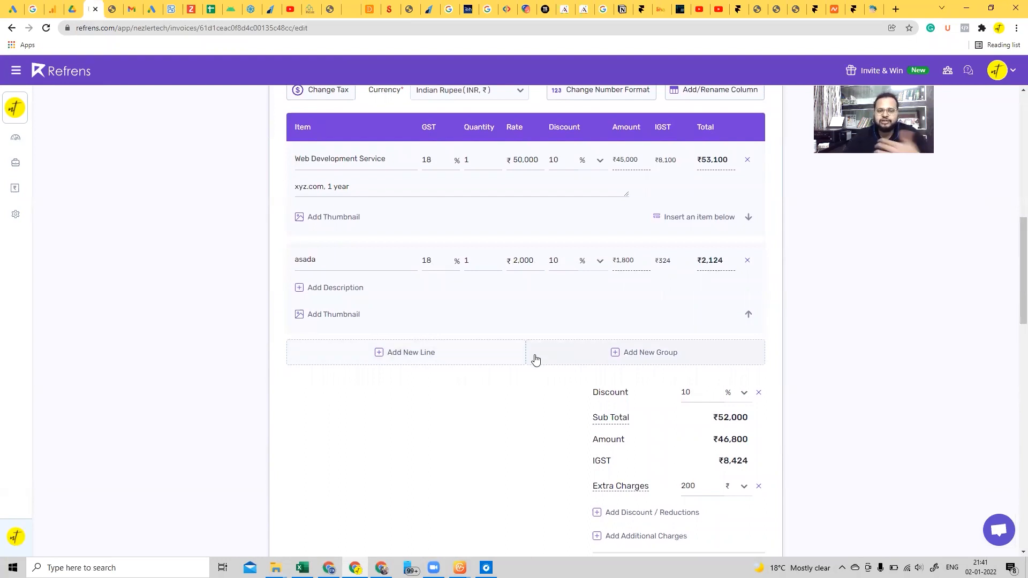
{"action": "scroll", "coordinate": [534, 355], "scroll_direction": "up", "scroll_amount": 5}
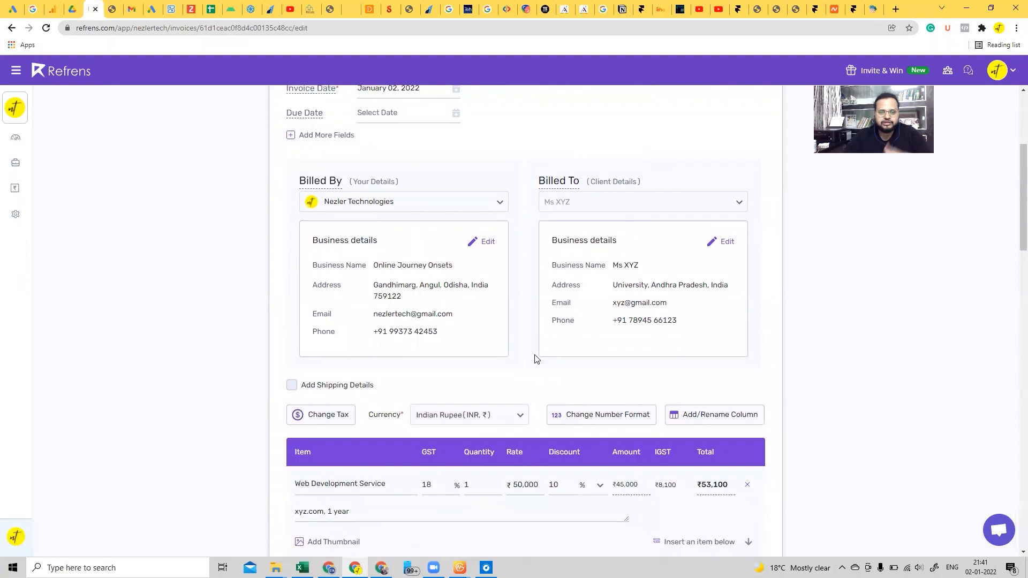
{"action": "scroll", "coordinate": [534, 359], "scroll_direction": "up", "scroll_amount": 1}
{"action": "scroll", "coordinate": [536, 358], "scroll_direction": "up", "scroll_amount": 1}
{"action": "scroll", "coordinate": [535, 359], "scroll_direction": "down", "scroll_amount": 6}
{"action": "scroll", "coordinate": [536, 358], "scroll_direction": "down", "scroll_amount": 16}
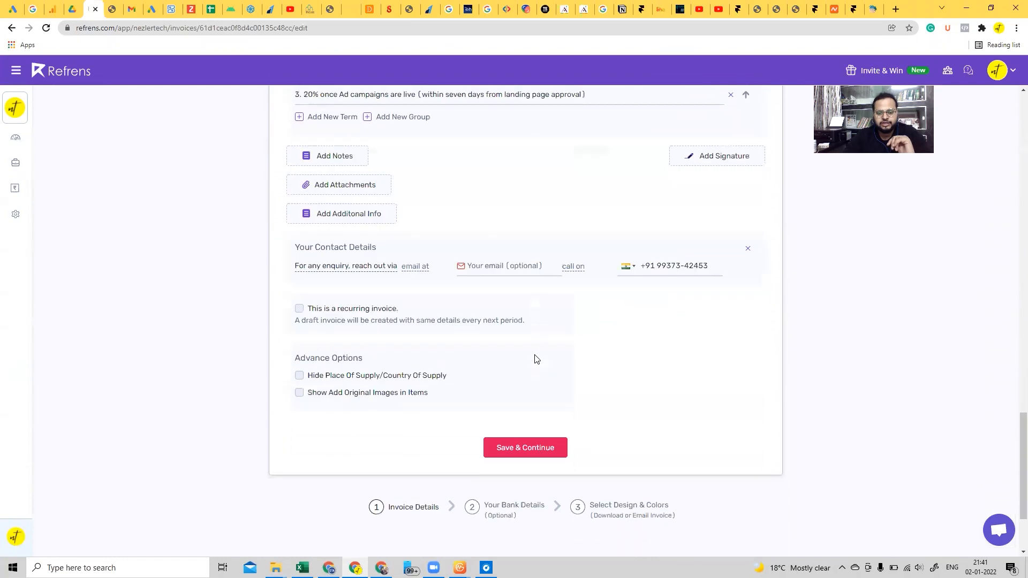
{"action": "left_click", "coordinate": [523, 448]}
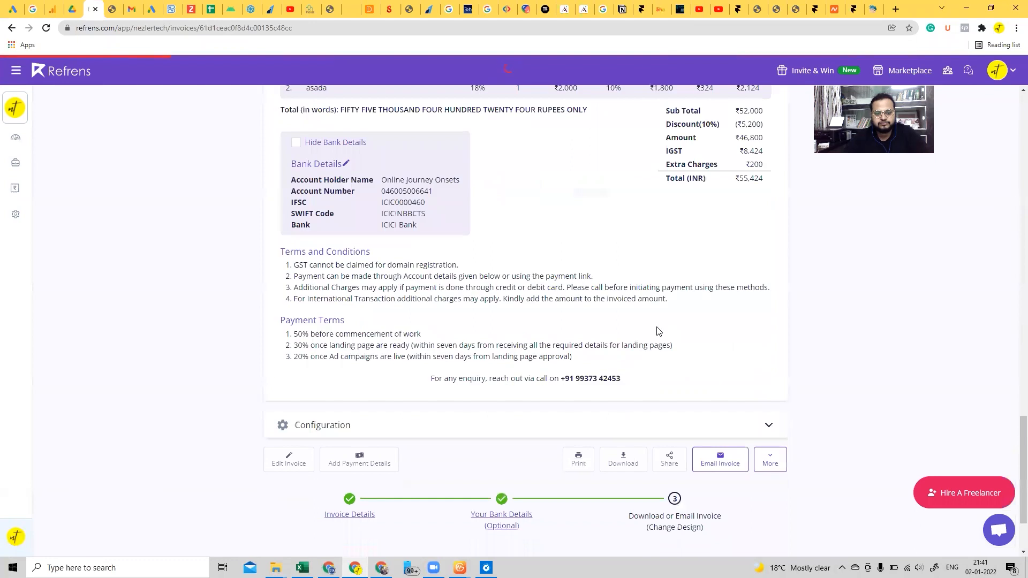
- Check the saved invoice, download it as a PDF and look through the opened document
{"action": "scroll", "coordinate": [658, 330], "scroll_direction": "up", "scroll_amount": 5}
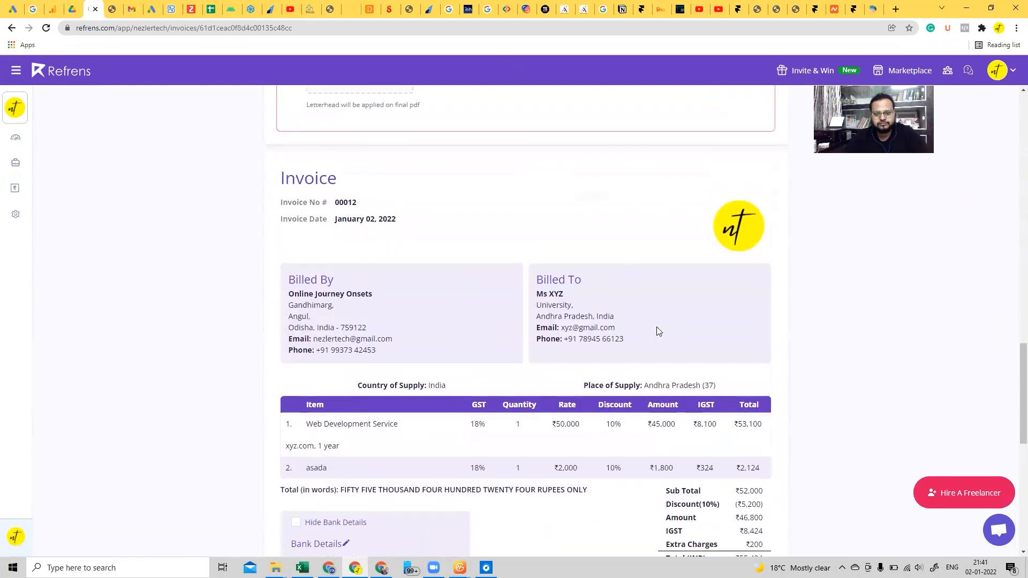
{"action": "scroll", "coordinate": [658, 331], "scroll_direction": "up", "scroll_amount": 3}
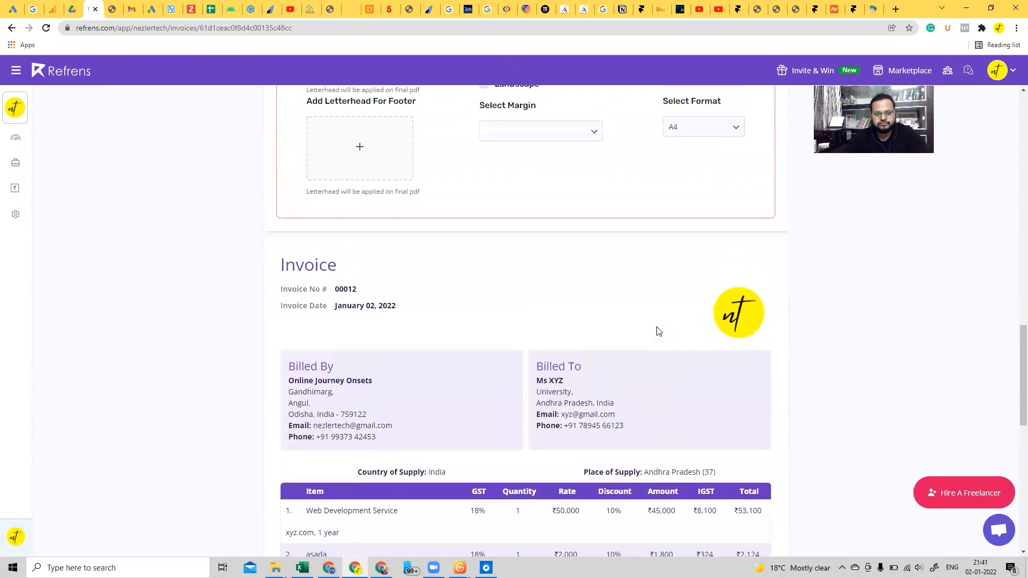
{"action": "scroll", "coordinate": [658, 330], "scroll_direction": "down", "scroll_amount": 5}
{"action": "scroll", "coordinate": [658, 331], "scroll_direction": "down", "scroll_amount": 4}
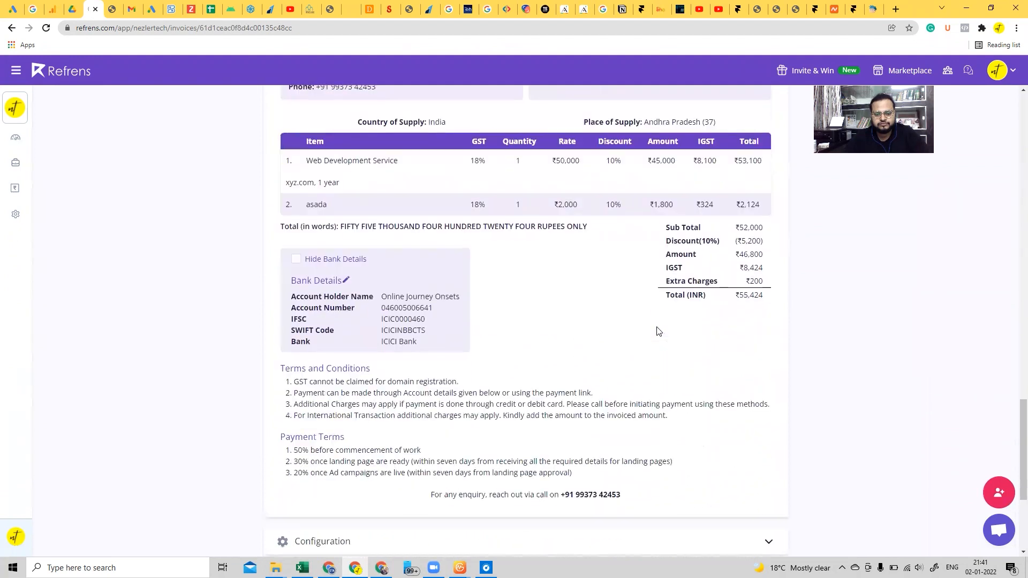
{"action": "scroll", "coordinate": [574, 299], "scroll_direction": "down", "scroll_amount": 3}
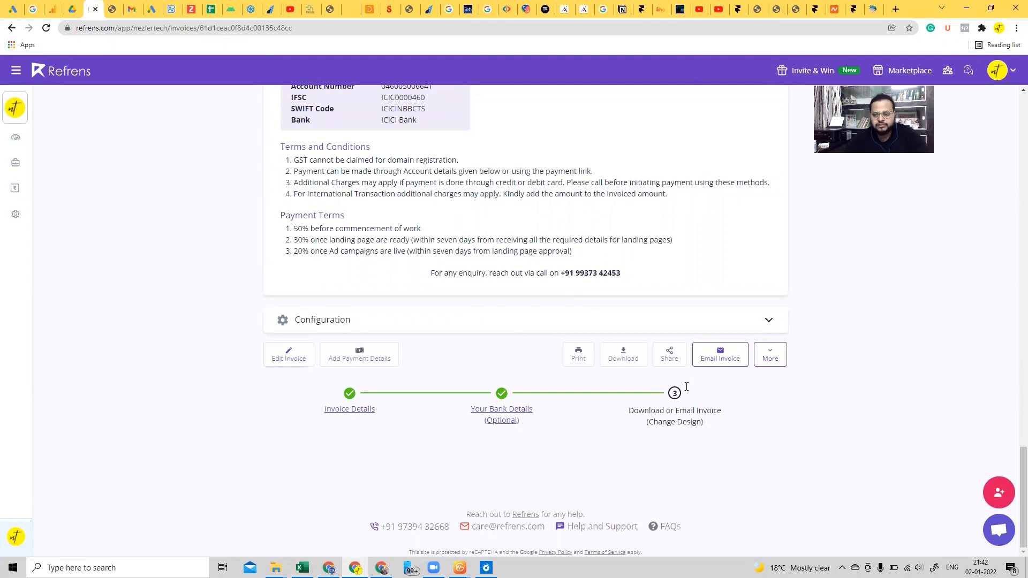
{"action": "left_click", "coordinate": [625, 356]}
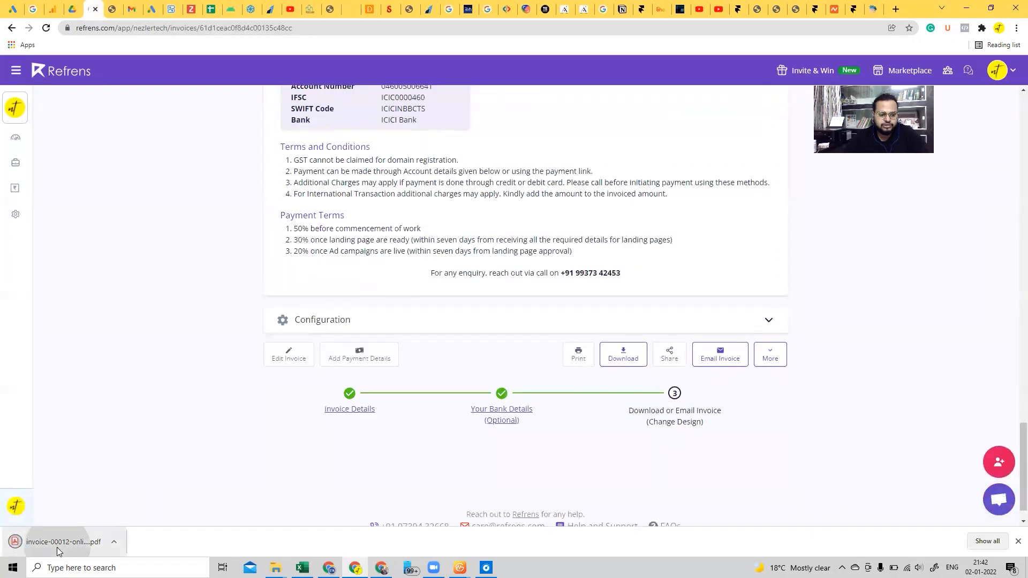
{"action": "left_click", "coordinate": [57, 542]}
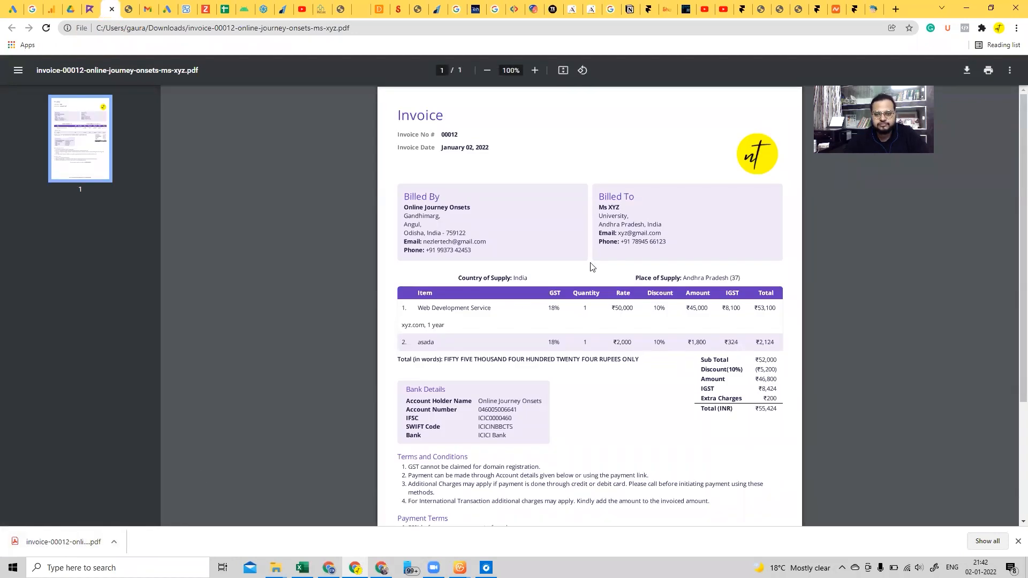
{"action": "scroll", "coordinate": [592, 266], "scroll_direction": "down", "scroll_amount": 3}
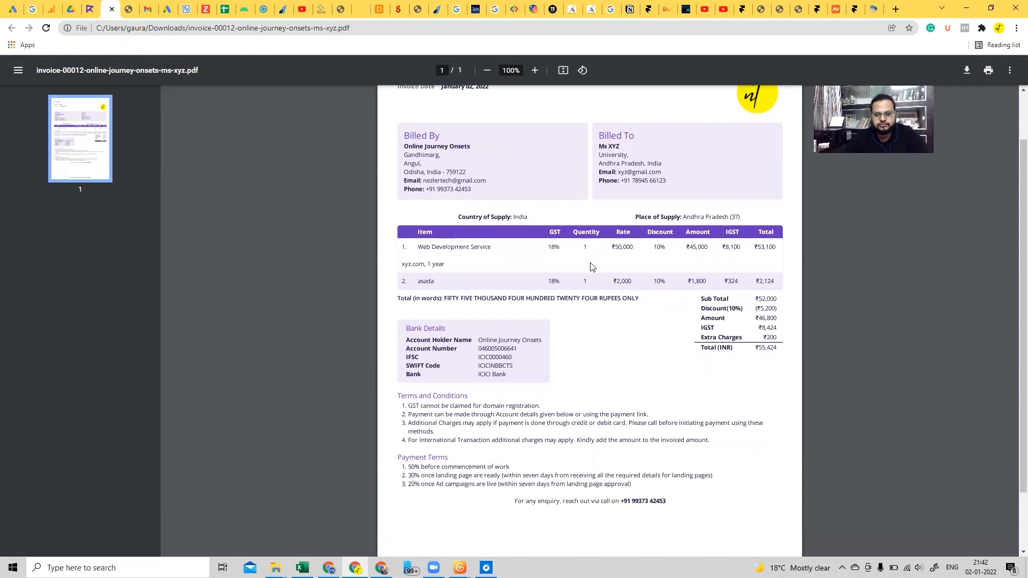
{"action": "scroll", "coordinate": [592, 267], "scroll_direction": "up", "scroll_amount": 3}
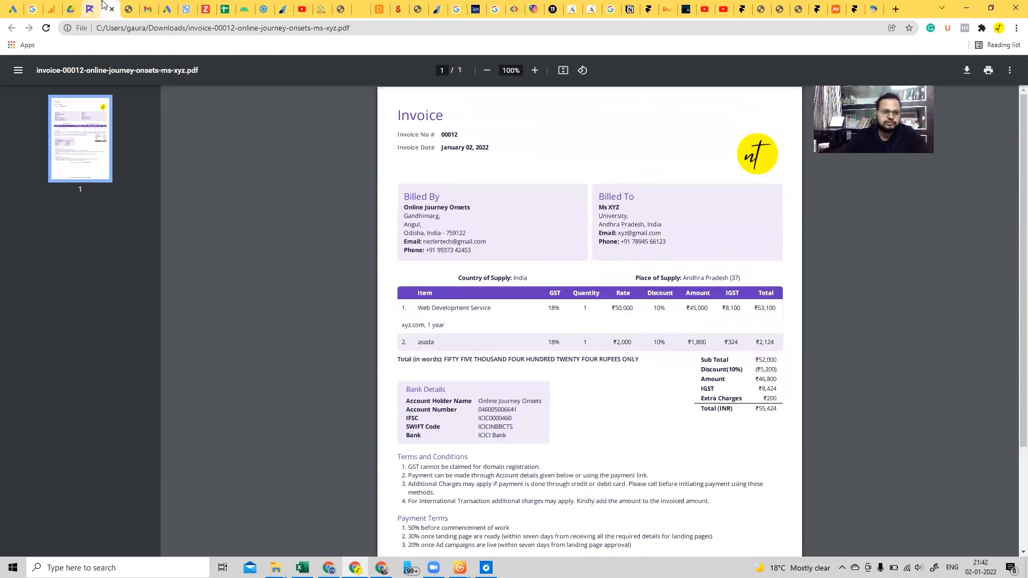
- View the quotation PDF for comparison, and return to the invoice page in Refrens to check its additional actions
{"action": "left_click", "coordinate": [124, 4]}
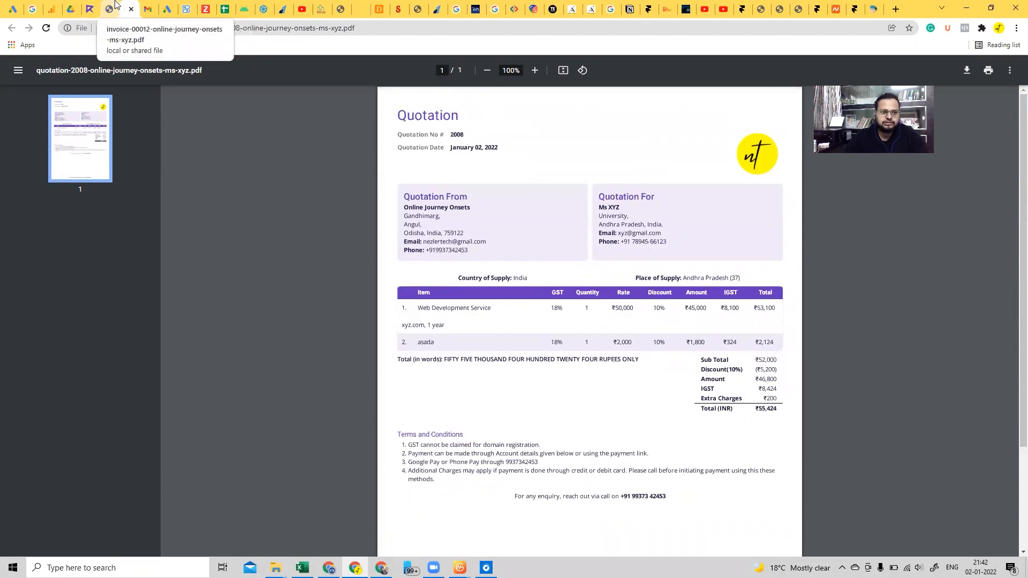
{"action": "left_click", "coordinate": [92, 5]}
{"action": "left_click", "coordinate": [92, 5]}
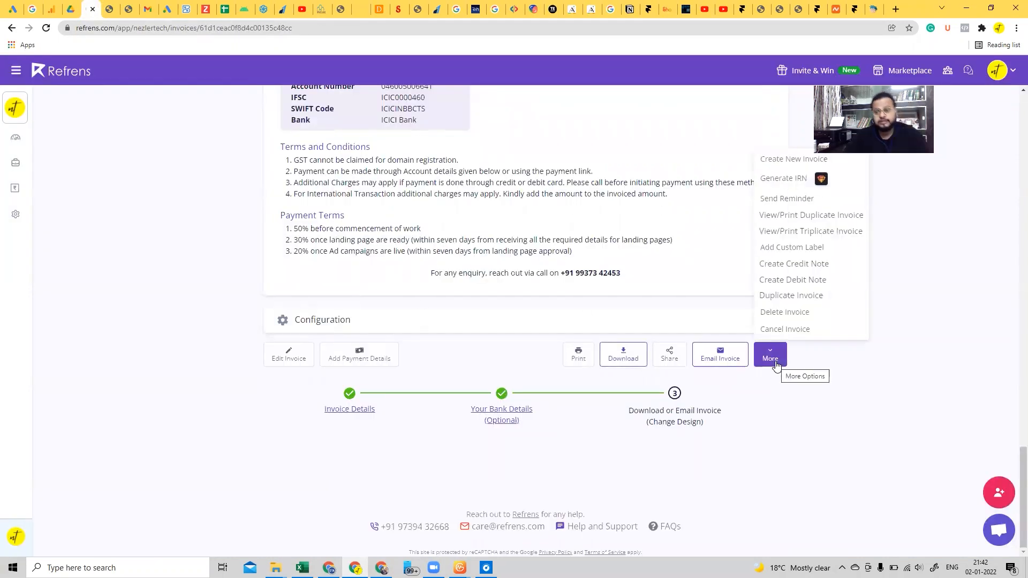
- Visit the dashboard, open the Invoices list and find the new invoice with its row actions
{"action": "mouse_move", "coordinate": [27, 121]}
{"action": "left_click", "coordinate": [46, 140]}
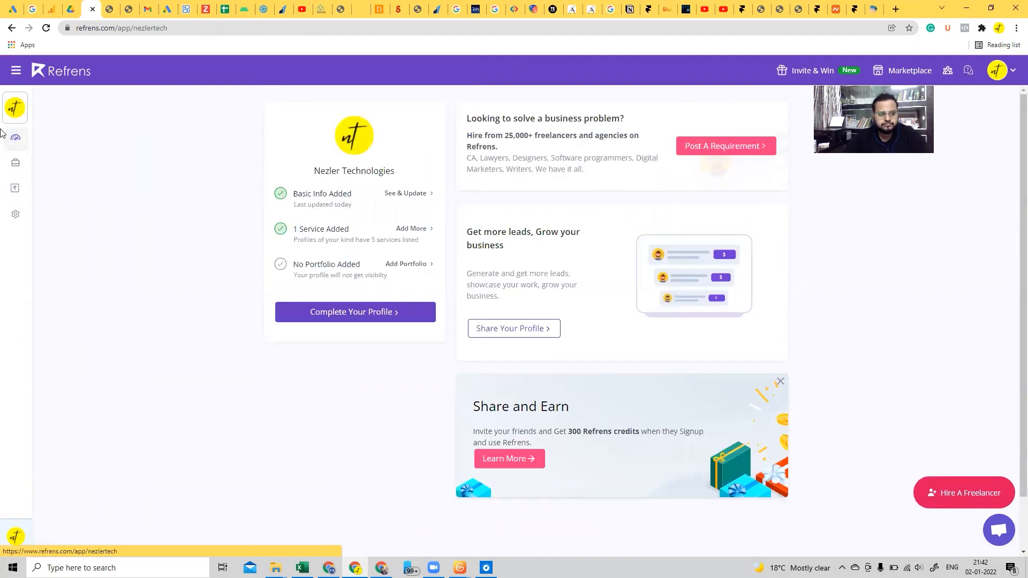
{"action": "mouse_move", "coordinate": [16, 143]}
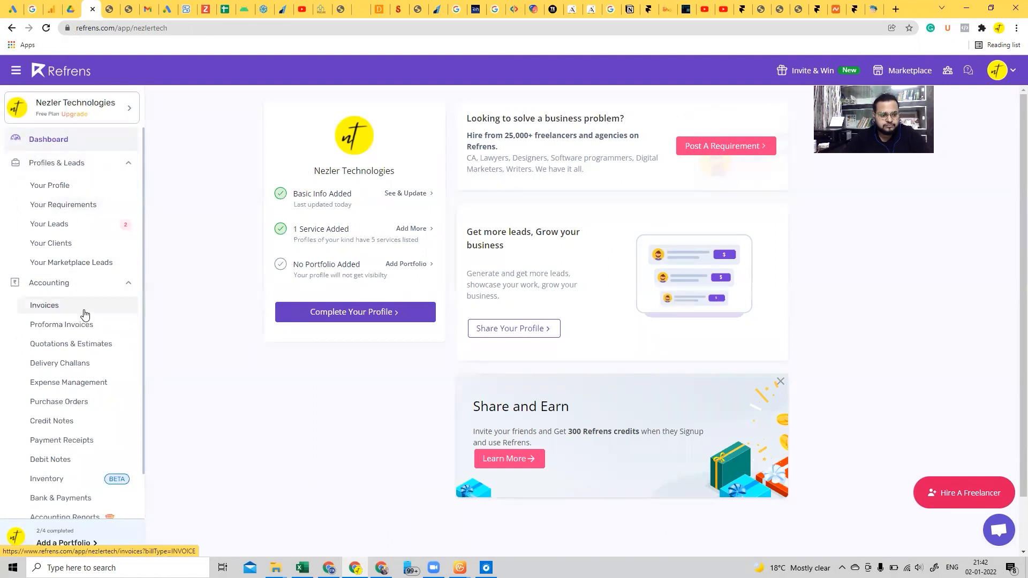
{"action": "scroll", "coordinate": [84, 314], "scroll_direction": "down", "scroll_amount": 1}
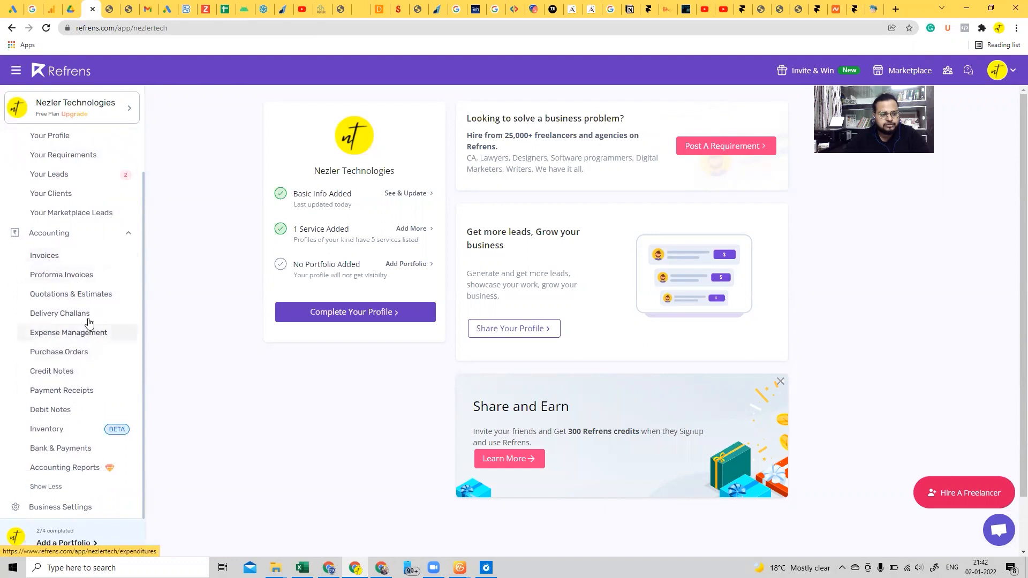
{"action": "left_click", "coordinate": [80, 264]}
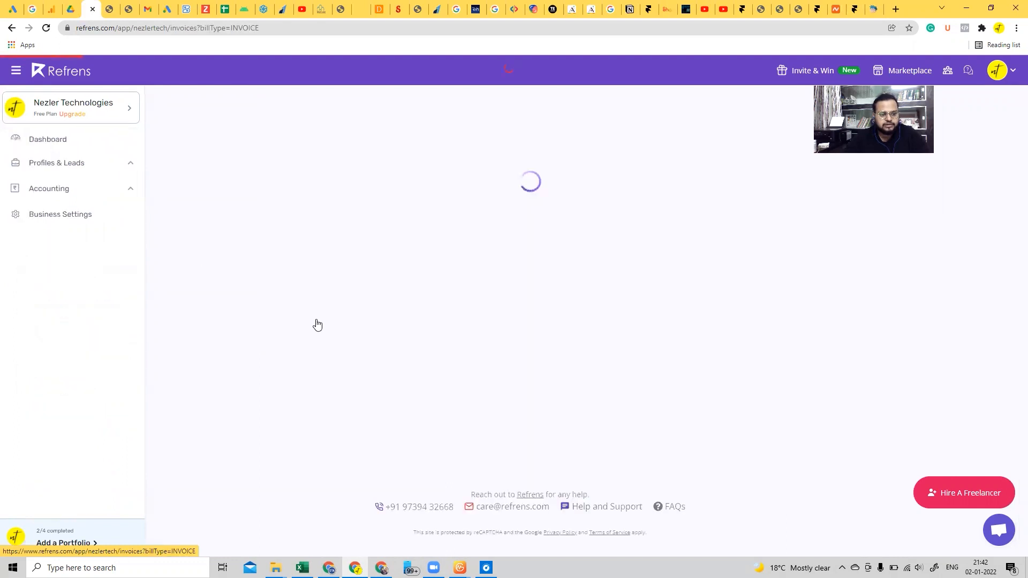
{"action": "scroll", "coordinate": [429, 356], "scroll_direction": "down", "scroll_amount": 3}
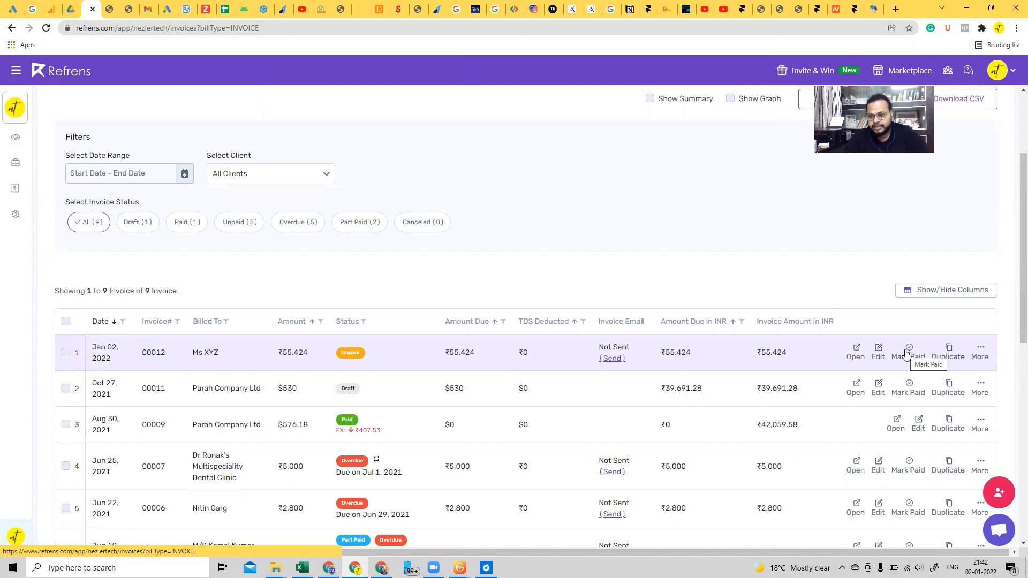
- Add a payment record to the new invoice with an amount received of ₹2,000
{"action": "left_click", "coordinate": [978, 353]}
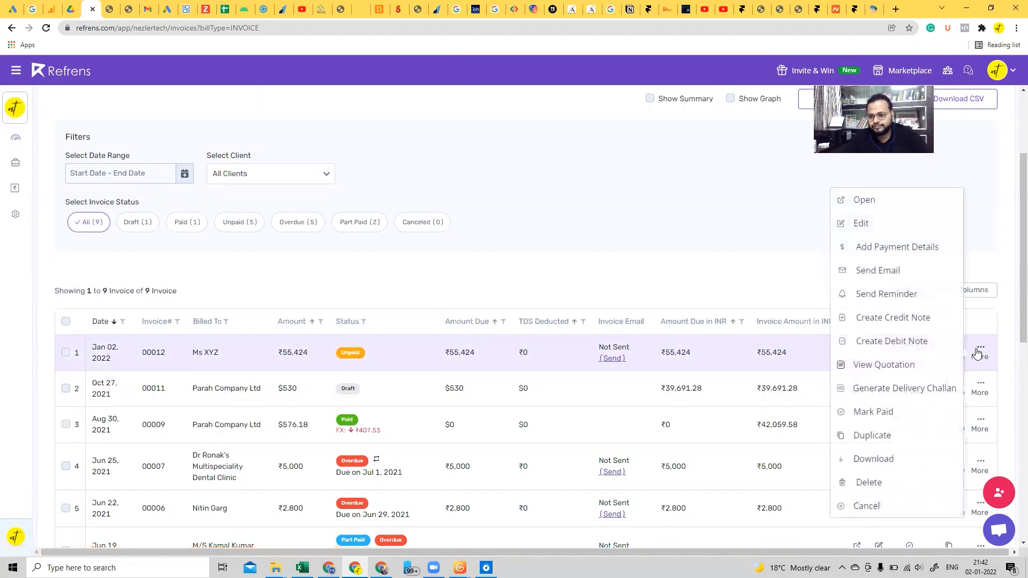
{"action": "left_click", "coordinate": [903, 250]}
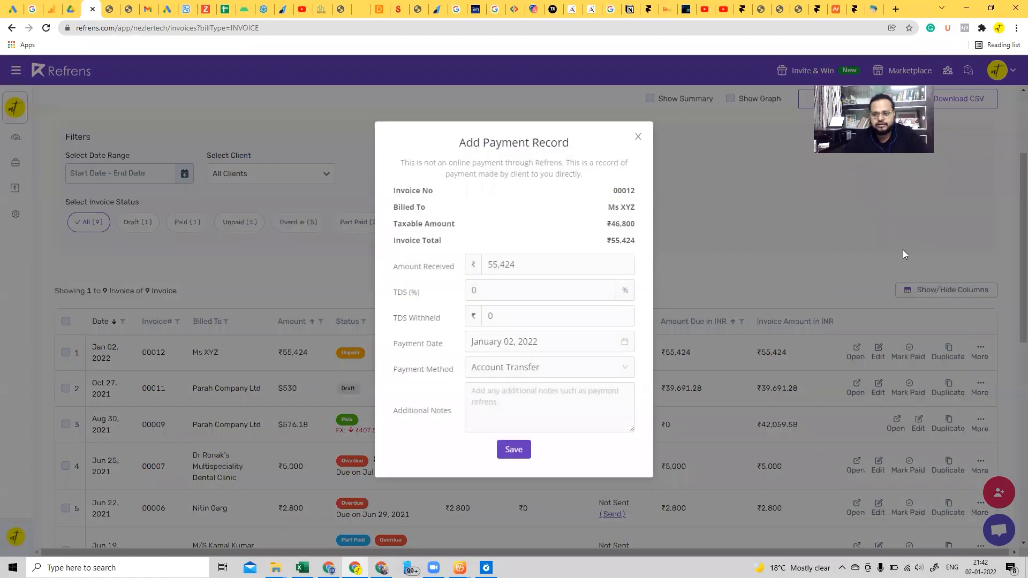
{"action": "left_click", "coordinate": [530, 265]}
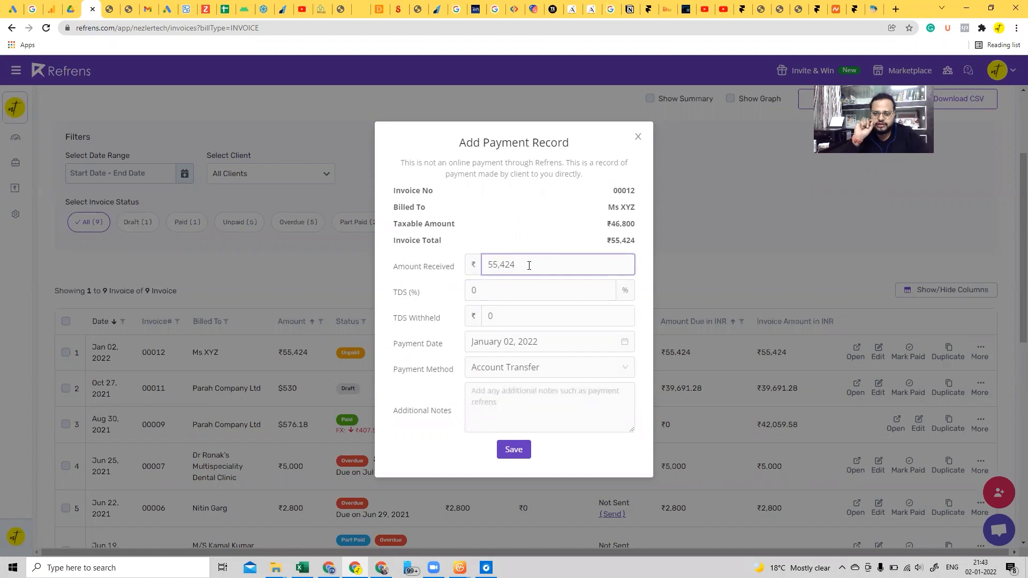
{"action": "left_click_drag", "start_coordinate": [529, 265], "coordinate": [421, 266]}
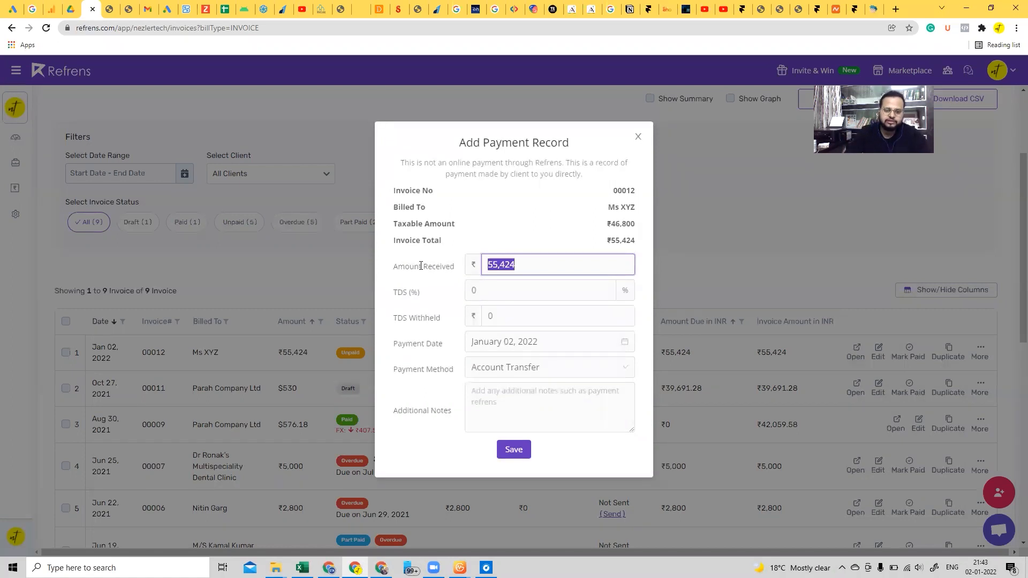
{"action": "type", "text": "2000"}
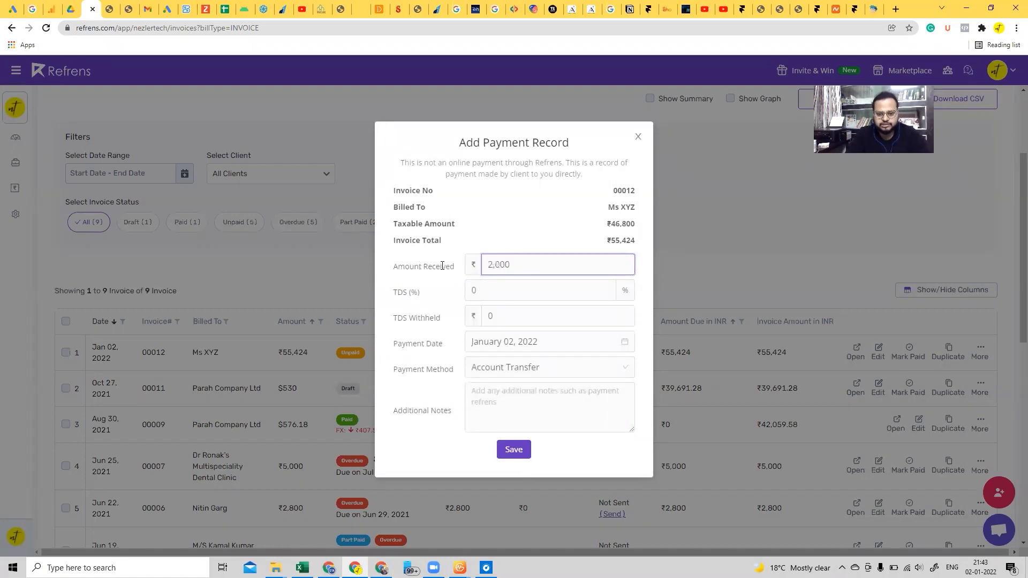
- Leave the TDS fields and payment date as they are, and set the payment method to Cash Payment
{"action": "left_click", "coordinate": [514, 288]}
{"action": "key", "text": "Tab"}
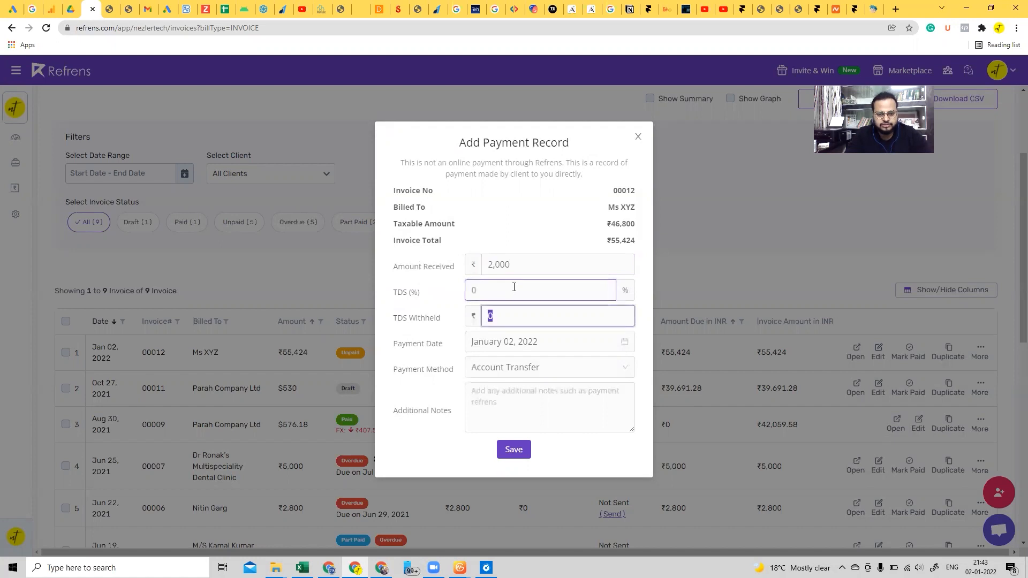
{"action": "key", "text": "Tab"}
{"action": "key", "text": "Tab"}
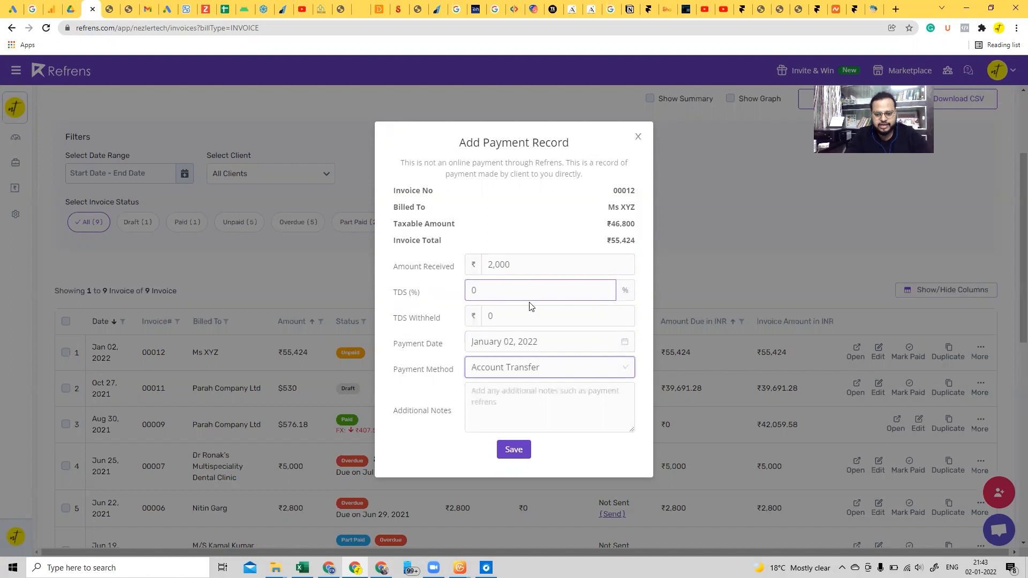
{"action": "left_click", "coordinate": [584, 368]}
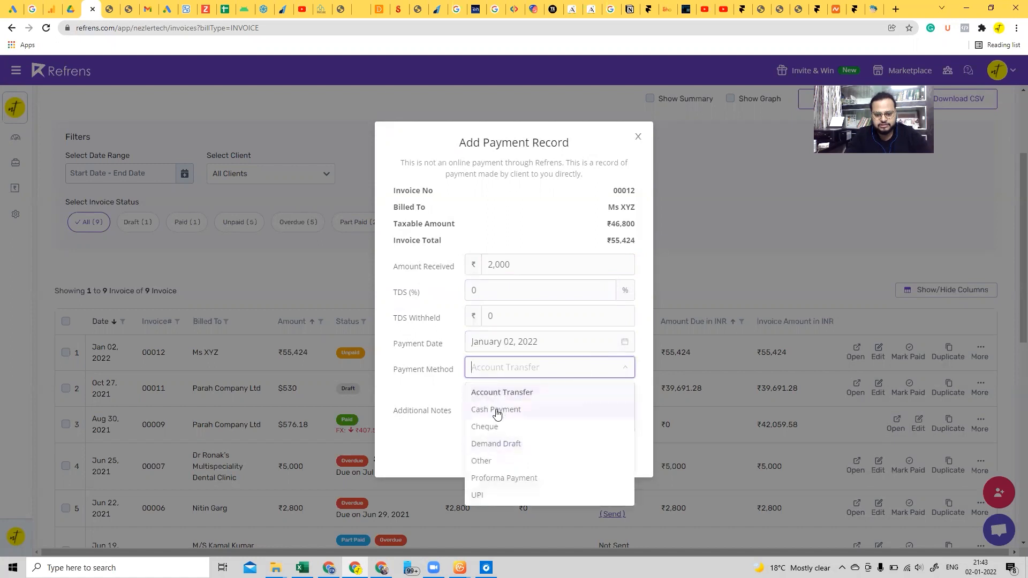
{"action": "left_click", "coordinate": [497, 411]}
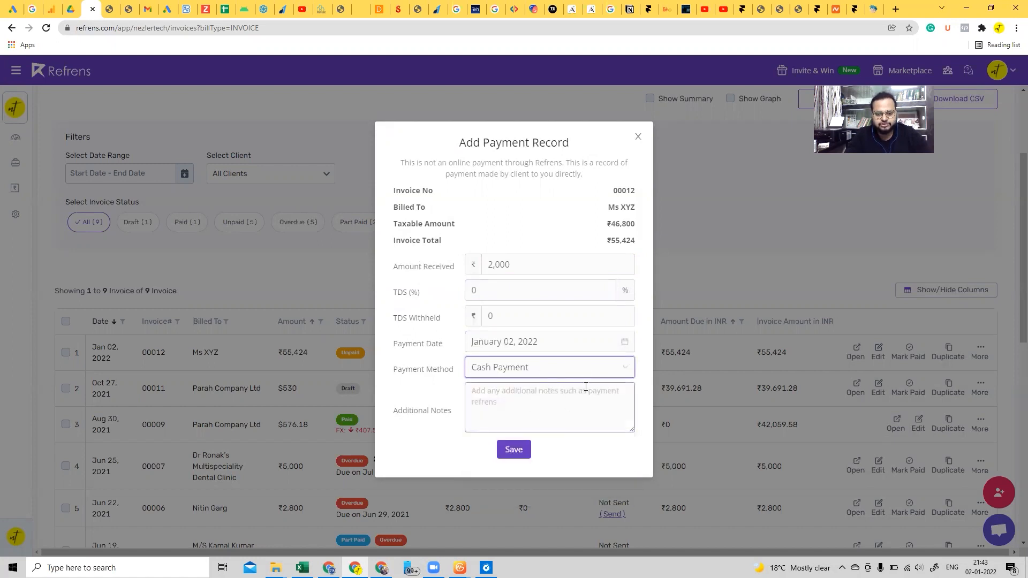
- Set the amount received to ₹2 and save the payment record
{"action": "left_click", "coordinate": [523, 263]}
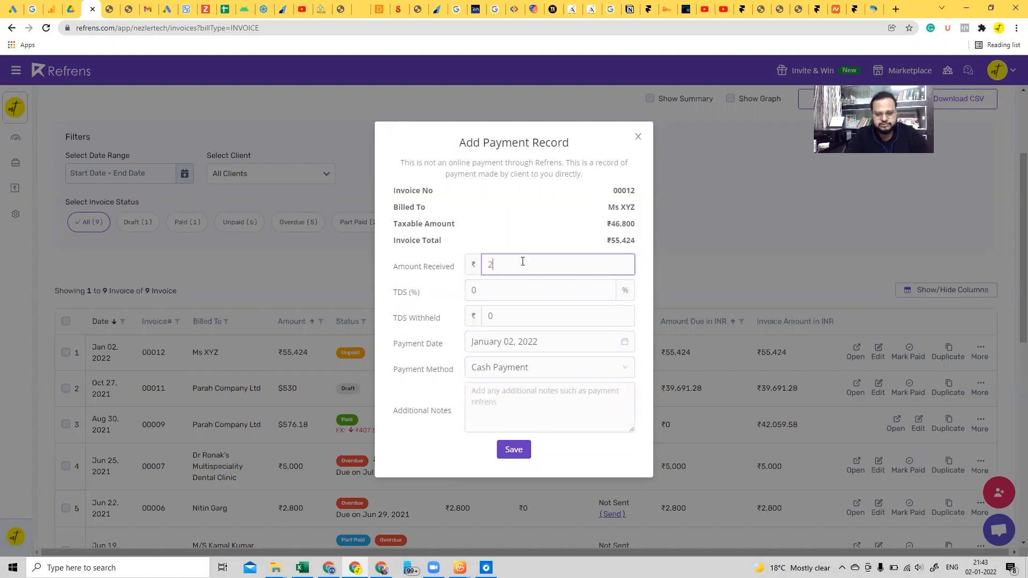
{"action": "left_click", "coordinate": [515, 453]}
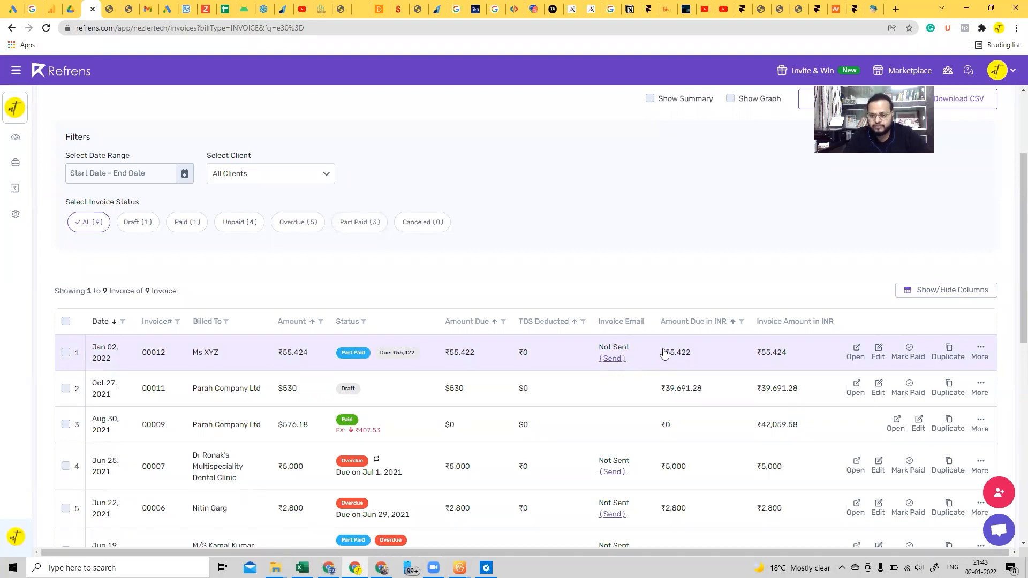
- Open the part-paid invoice and examine the Payments section at the end of its preview
{"action": "left_click", "coordinate": [141, 355]}
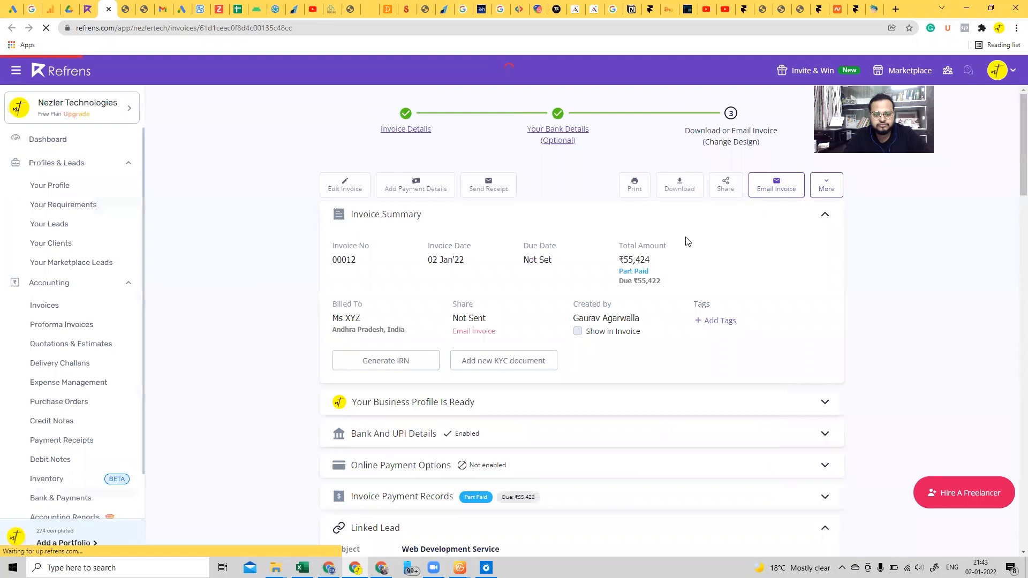
{"action": "scroll", "coordinate": [878, 324], "scroll_direction": "down", "scroll_amount": 8}
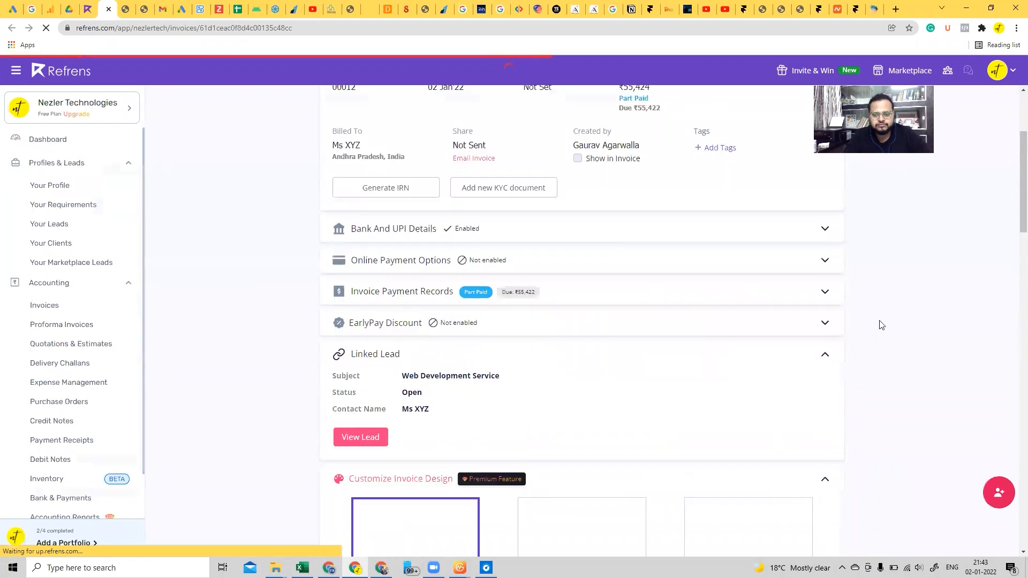
{"action": "scroll", "coordinate": [879, 285], "scroll_direction": "down", "scroll_amount": 10}
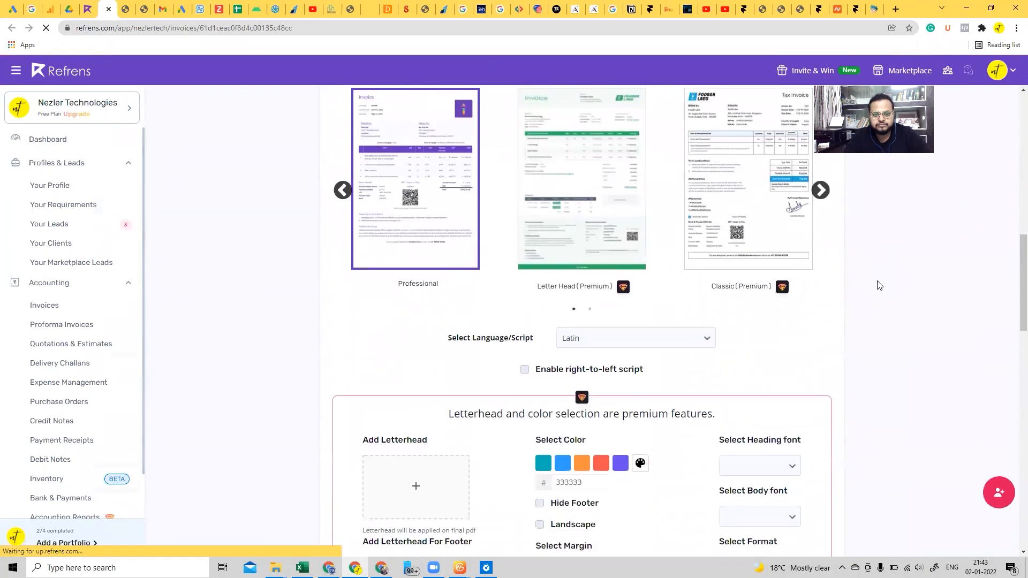
{"action": "scroll", "coordinate": [879, 286], "scroll_direction": "down", "scroll_amount": 6}
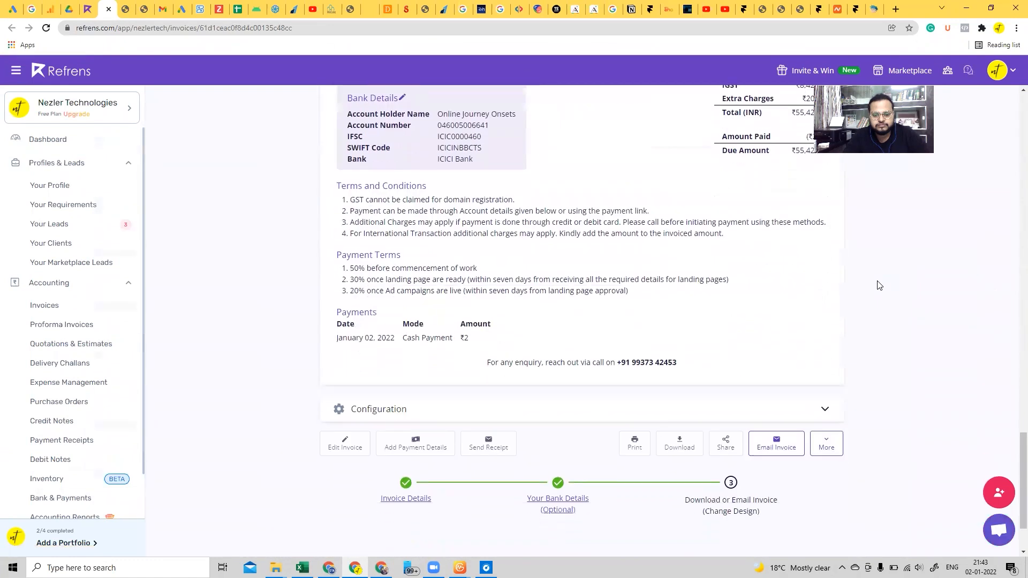
{"action": "scroll", "coordinate": [879, 285], "scroll_direction": "up", "scroll_amount": 1}
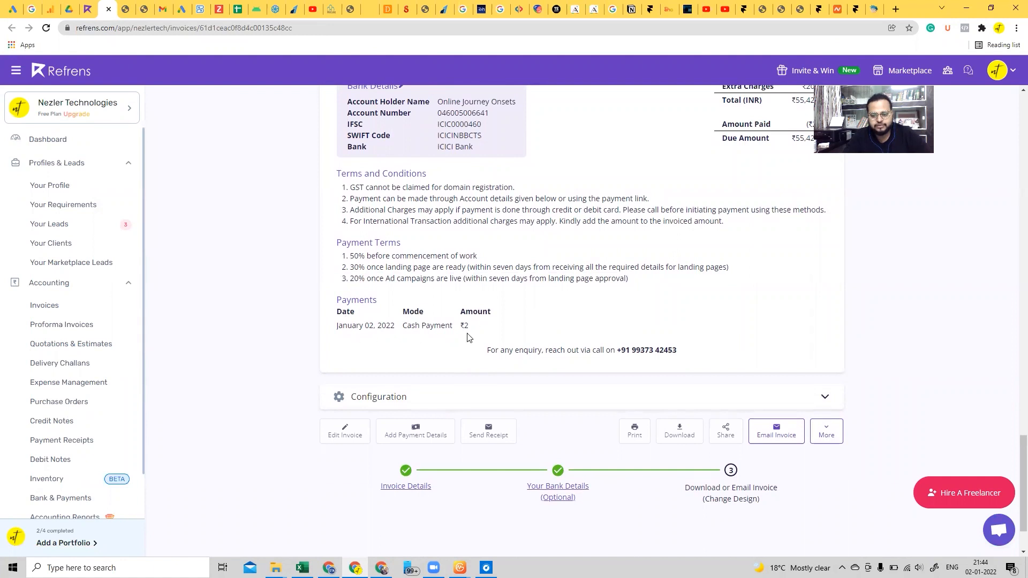
- Download the part-paid invoice as a PDF, check its payment details, and return to the invoice page
{"action": "left_click", "coordinate": [680, 433]}
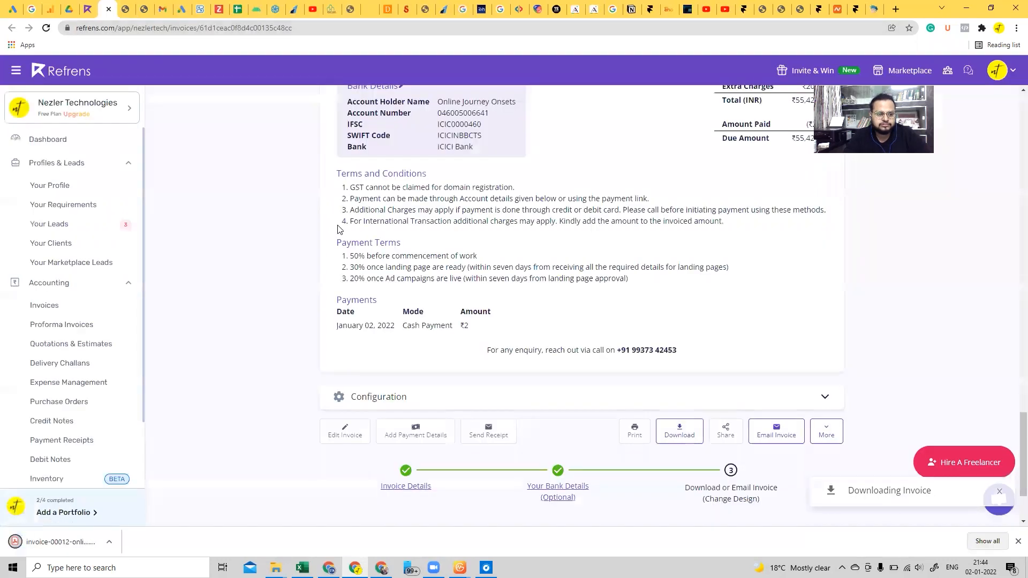
{"action": "left_click", "coordinate": [77, 543]}
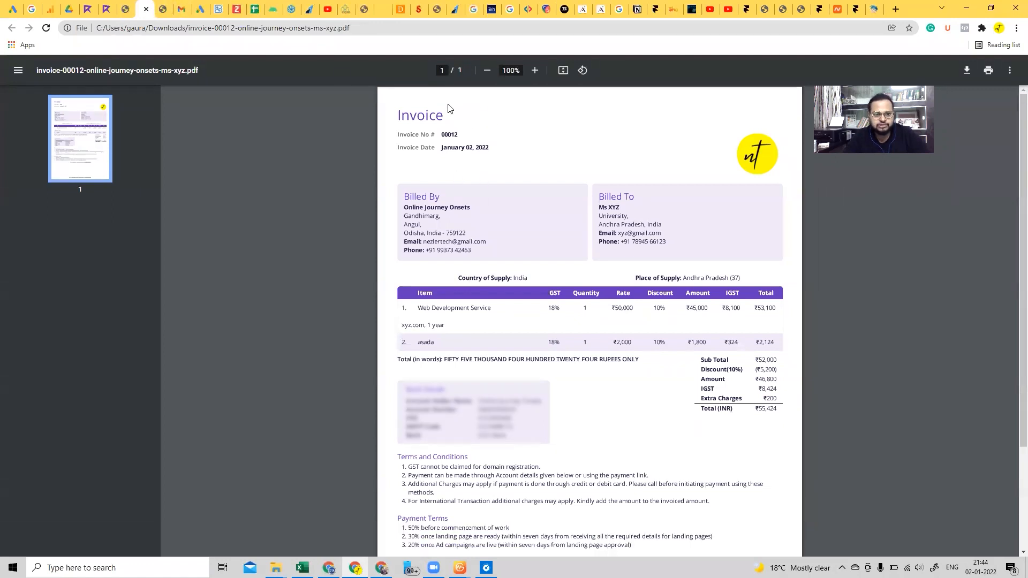
{"action": "left_click", "coordinate": [126, 7]}
{"action": "scroll", "coordinate": [493, 268], "scroll_direction": "down", "scroll_amount": 3}
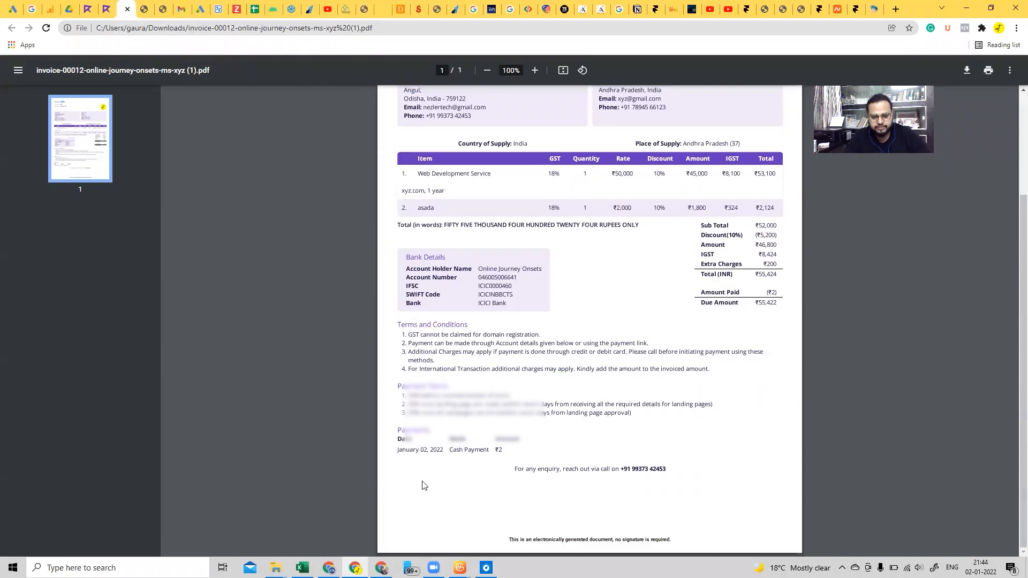
{"action": "key", "text": "ctrl+shift+Tab"}
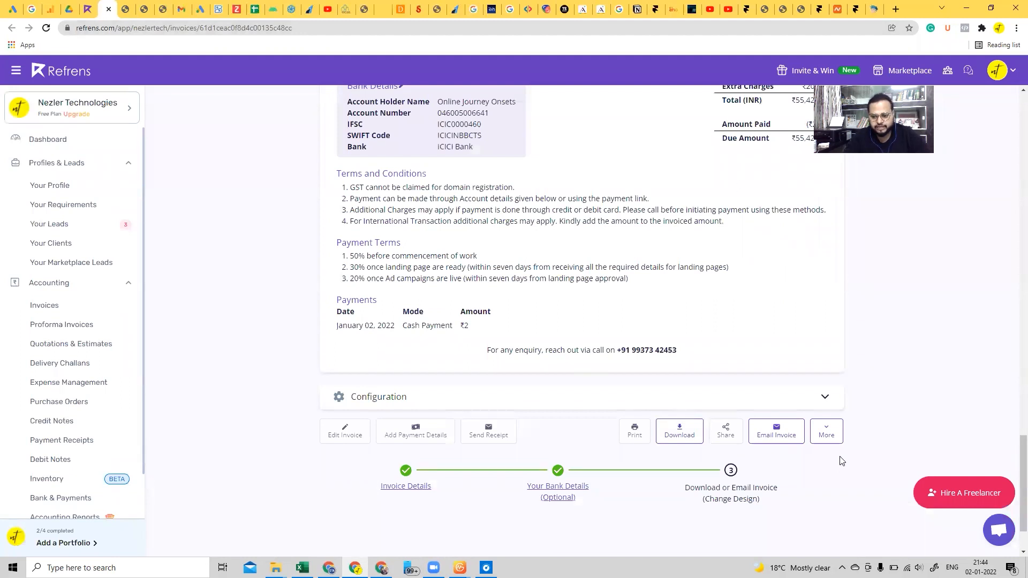
- From the Invoices list, mark the same invoice as paid with ₹55,422 received by Cash Payment, and save the record
{"action": "left_click", "coordinate": [828, 434]}
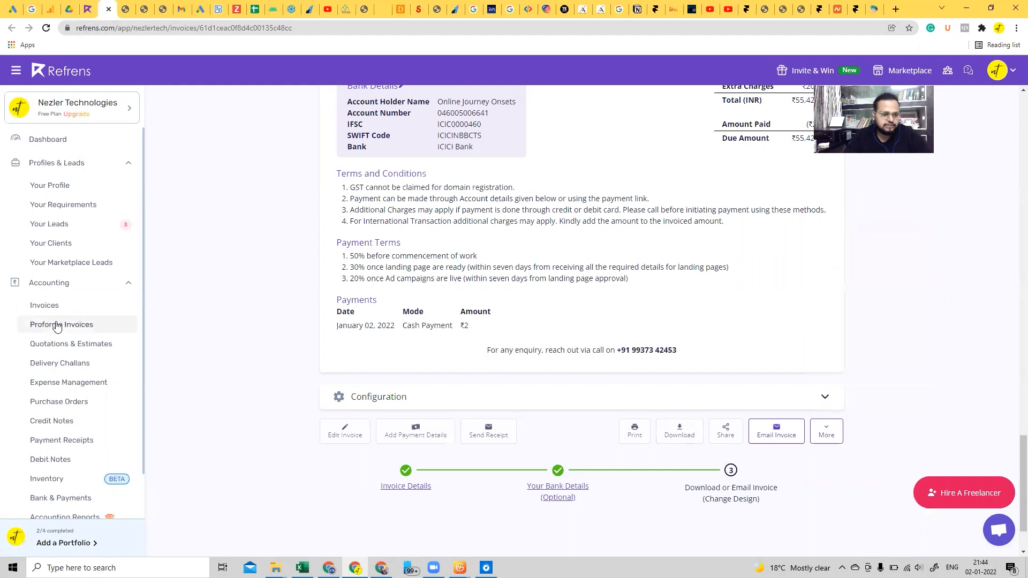
{"action": "left_click", "coordinate": [55, 305]}
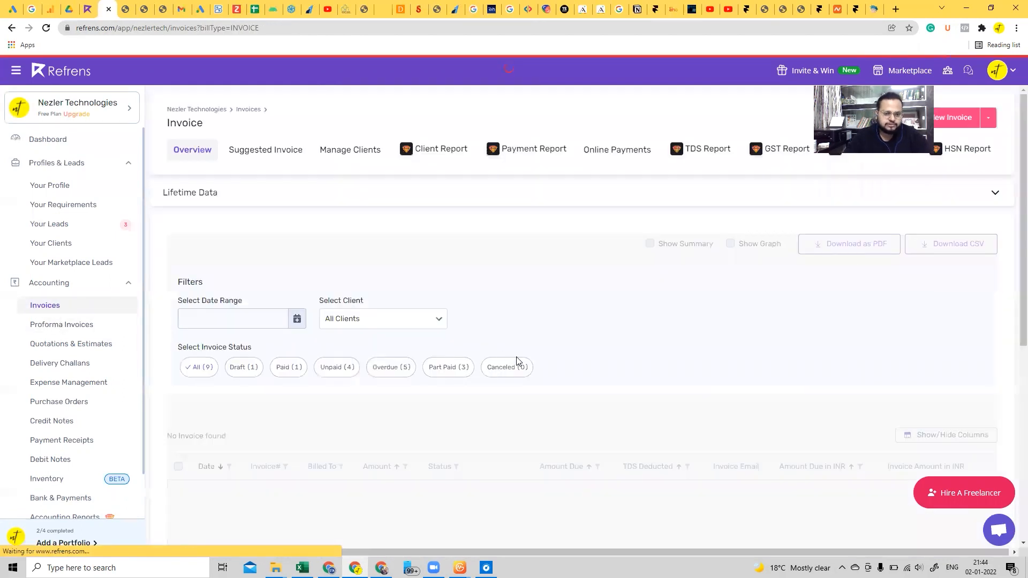
{"action": "scroll", "coordinate": [518, 362], "scroll_direction": "down", "scroll_amount": 4}
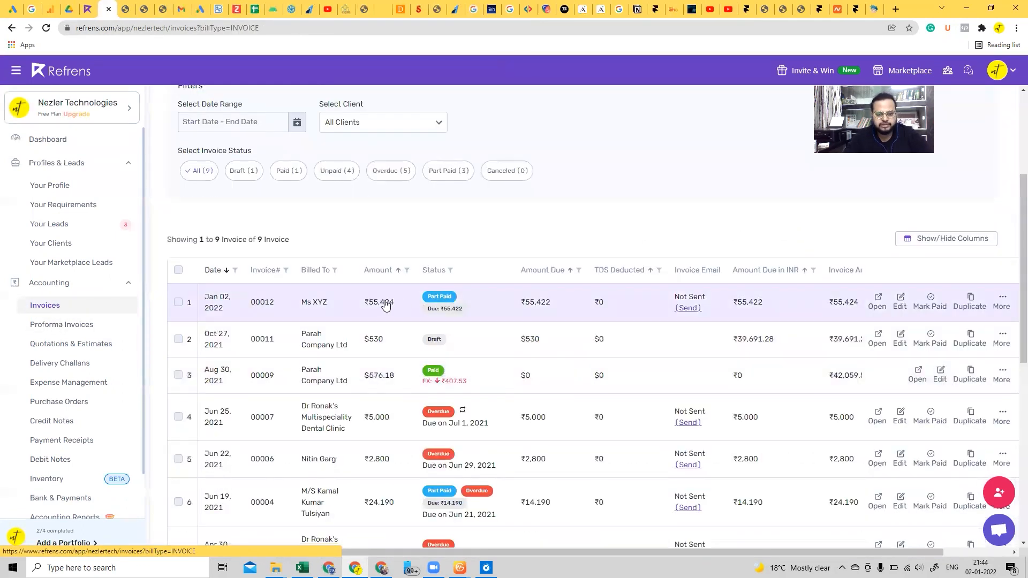
{"action": "left_click", "coordinate": [924, 308]}
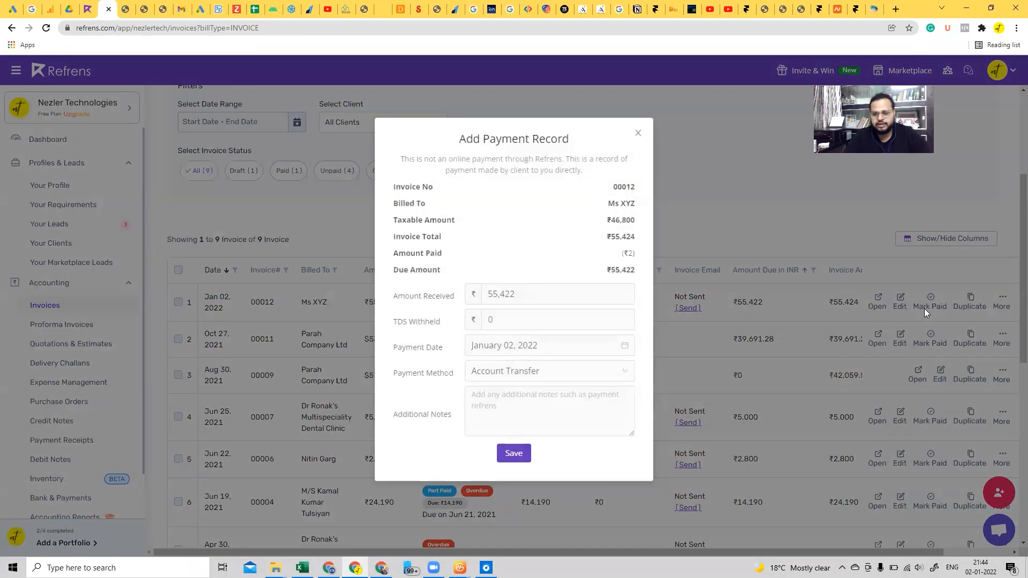
{"action": "left_click", "coordinate": [550, 295]}
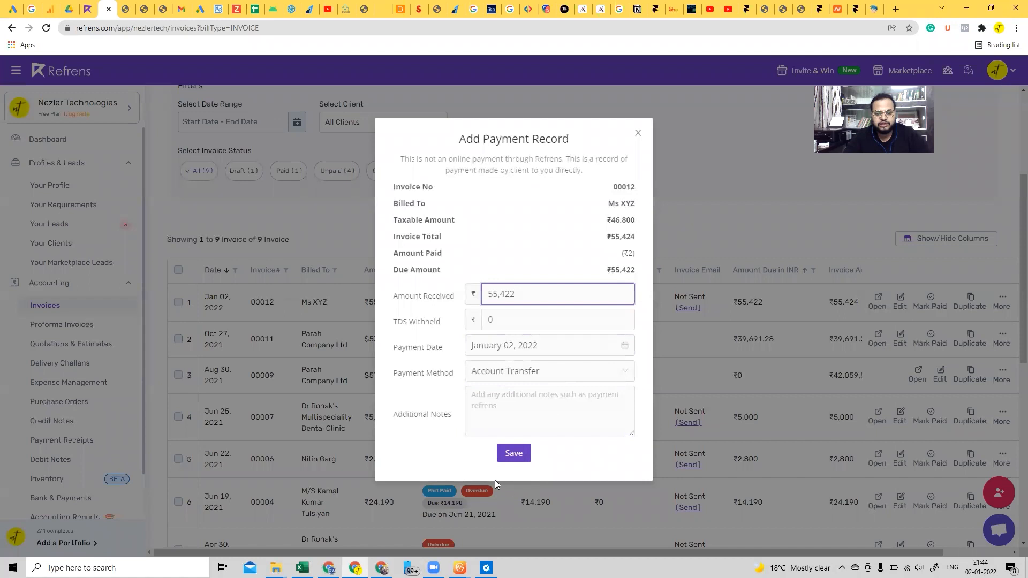
{"action": "left_click", "coordinate": [541, 372]}
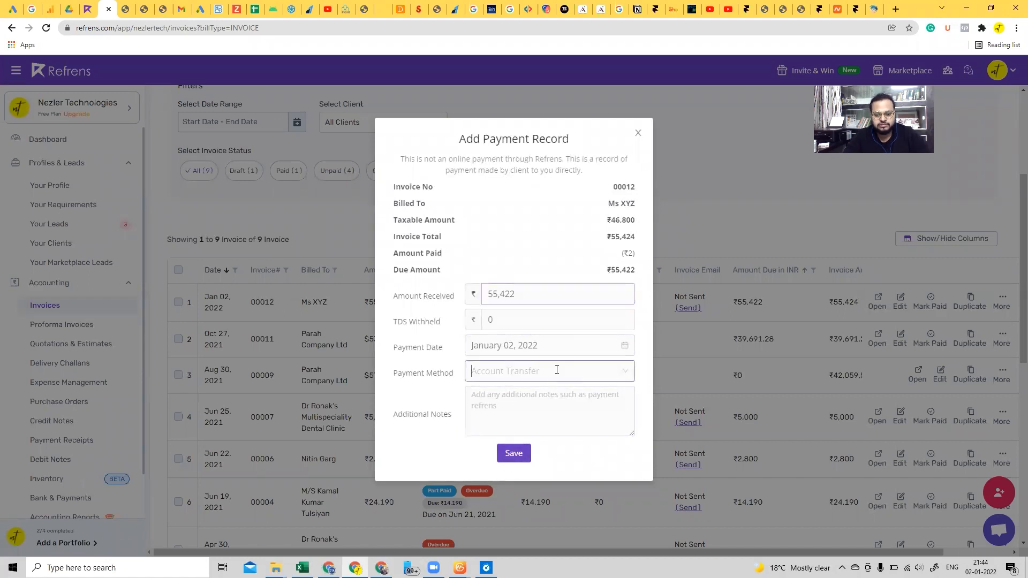
{"action": "left_click", "coordinate": [500, 415]}
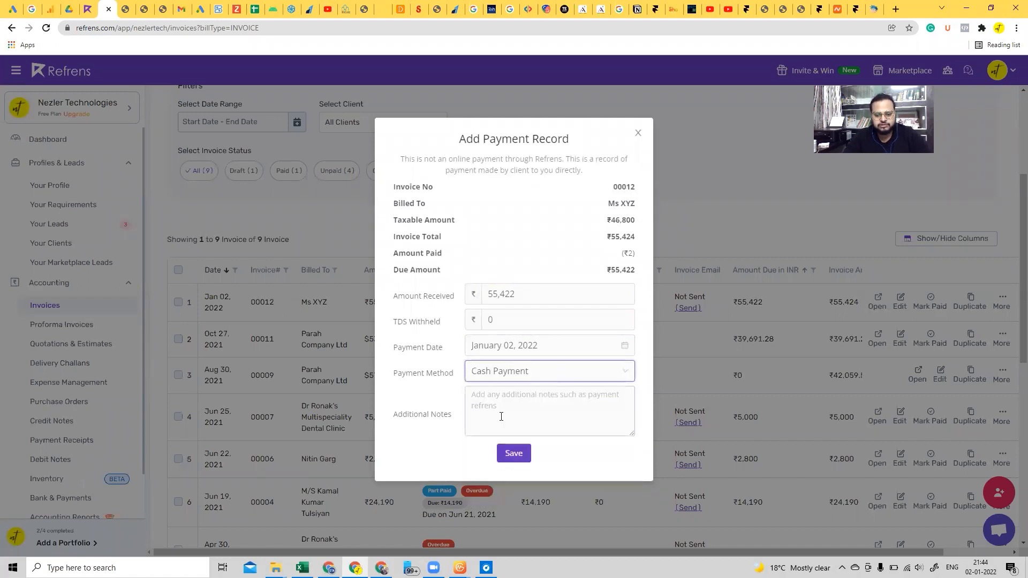
{"action": "left_click", "coordinate": [512, 455]}
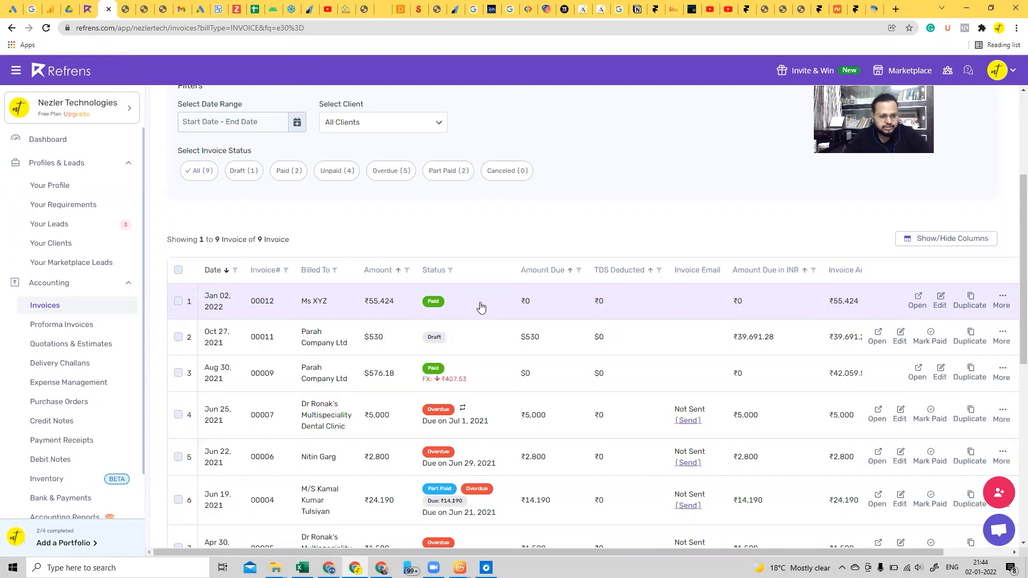
- Open the paid invoice and expand its Invoice Payment Records to view the individual payments
{"action": "left_click", "coordinate": [476, 314]}
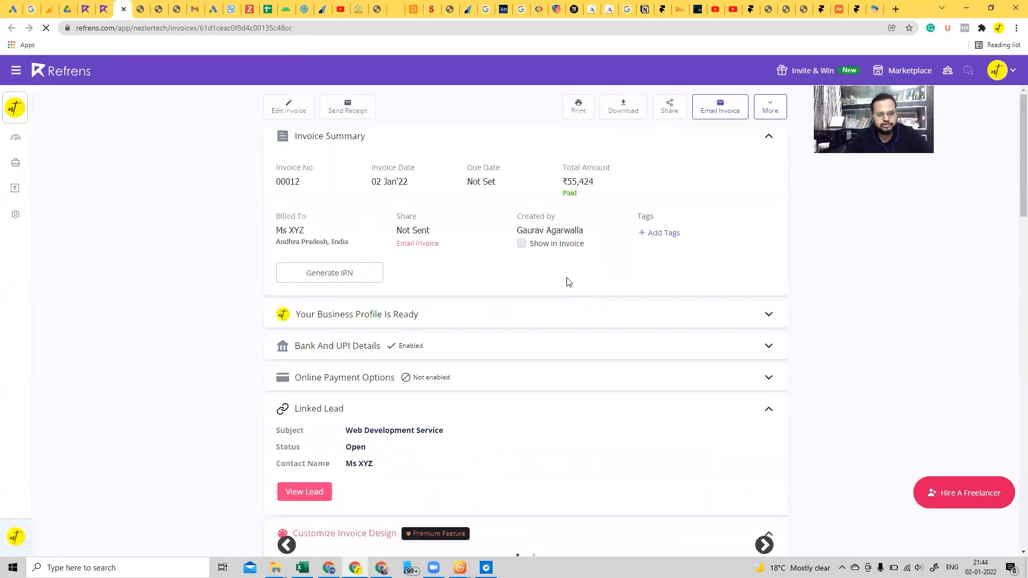
{"action": "scroll", "coordinate": [659, 431], "scroll_direction": "down", "scroll_amount": 4}
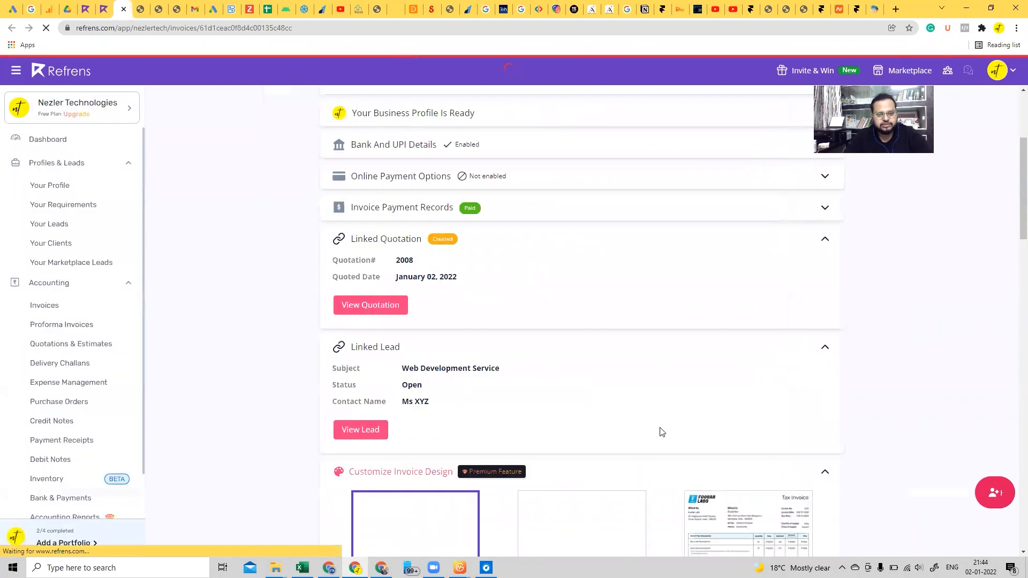
{"action": "left_click", "coordinate": [823, 213]}
{"action": "scroll", "coordinate": [805, 223], "scroll_direction": "down", "scroll_amount": 1}
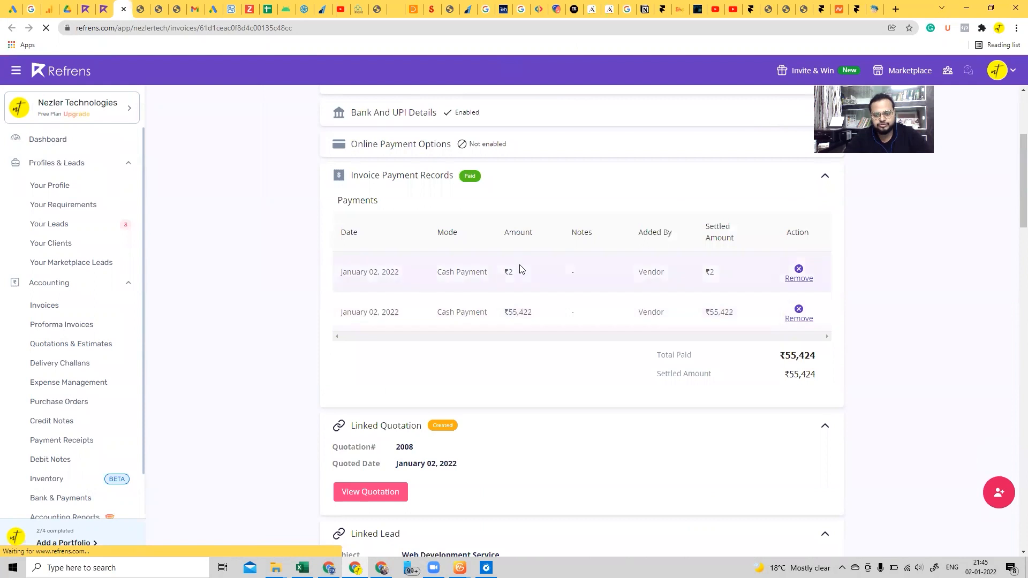
- Review the paid invoice's preview, including its status label, amount paid and list of payments
{"action": "scroll", "coordinate": [840, 346], "scroll_direction": "down", "scroll_amount": 10}
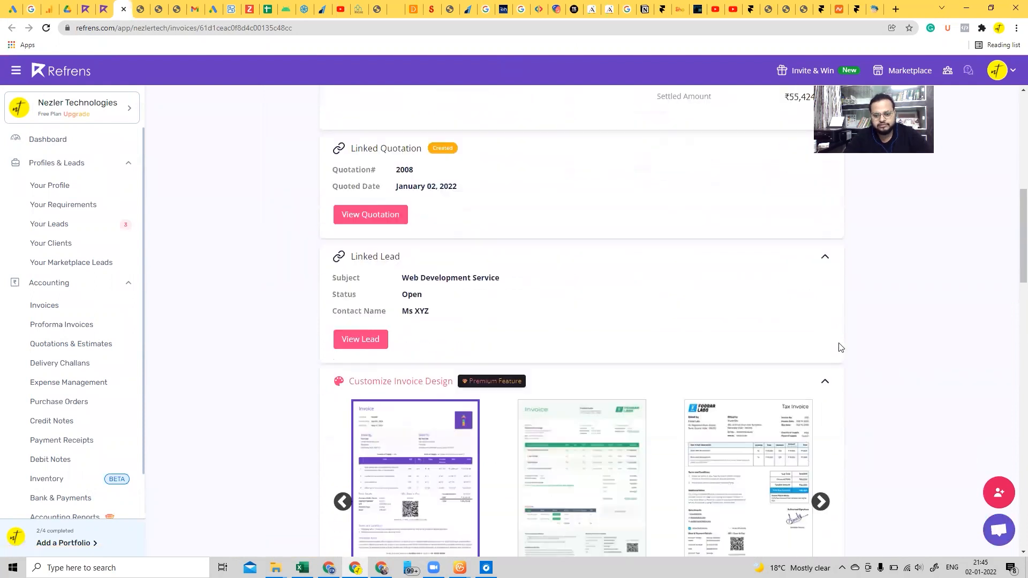
{"action": "scroll", "coordinate": [840, 347], "scroll_direction": "down", "scroll_amount": 8}
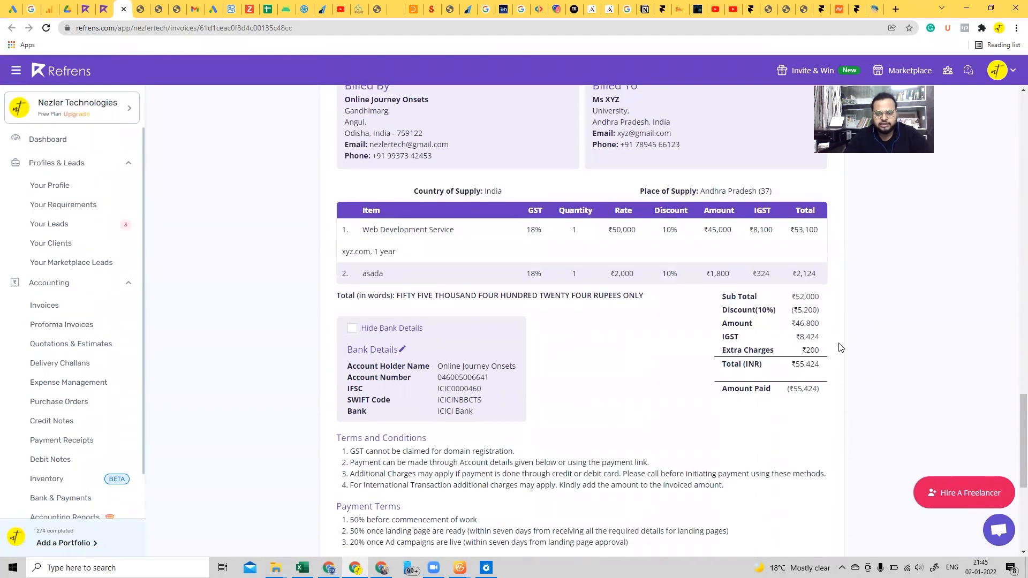
{"action": "scroll", "coordinate": [647, 450], "scroll_direction": "down", "scroll_amount": 5}
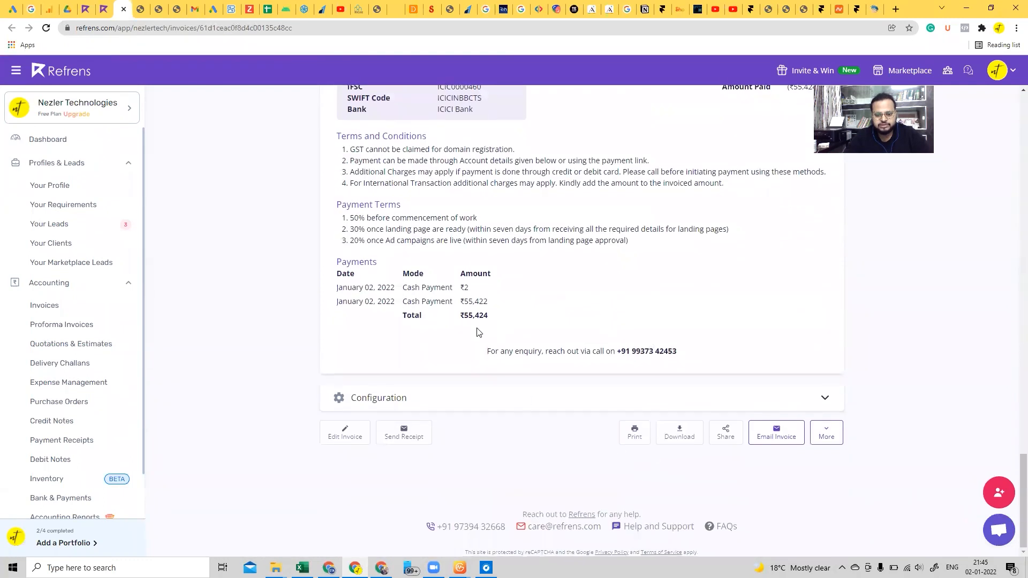
{"action": "scroll", "coordinate": [557, 321], "scroll_direction": "up", "scroll_amount": 12}
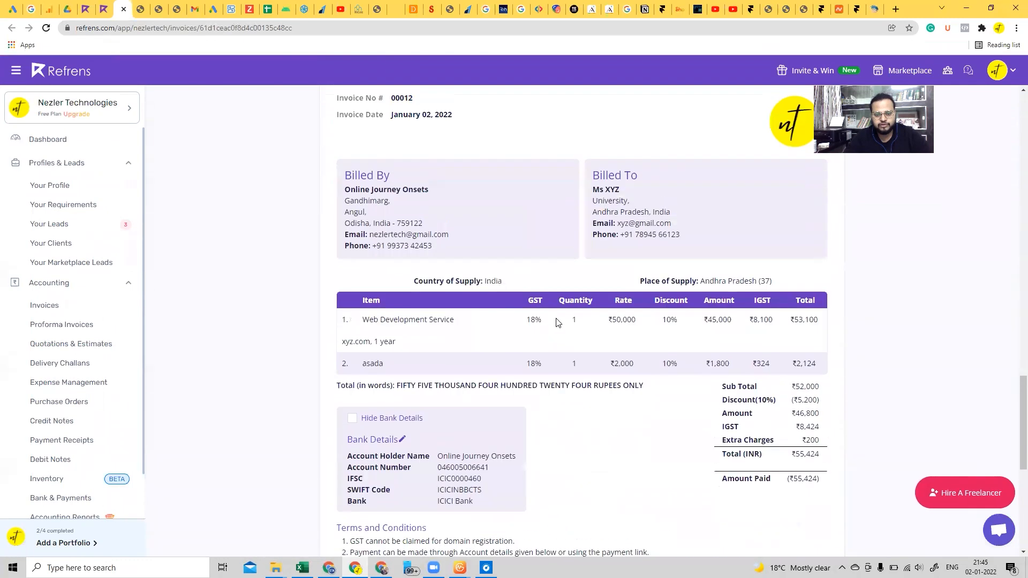
{"action": "scroll", "coordinate": [557, 321], "scroll_direction": "down", "scroll_amount": 2}
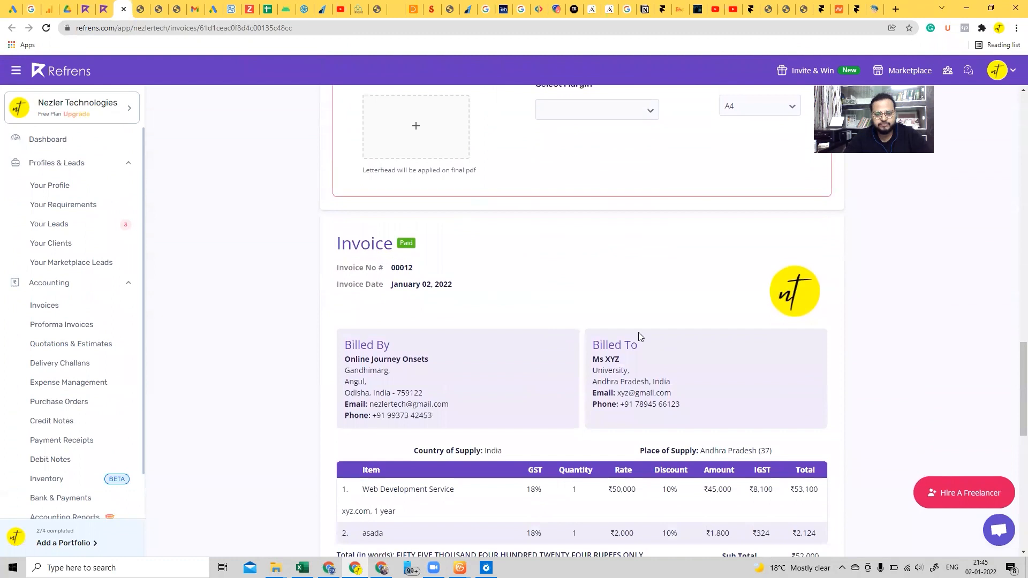
{"action": "scroll", "coordinate": [638, 335], "scroll_direction": "down", "scroll_amount": 2}
{"action": "scroll", "coordinate": [643, 338], "scroll_direction": "down", "scroll_amount": 8}
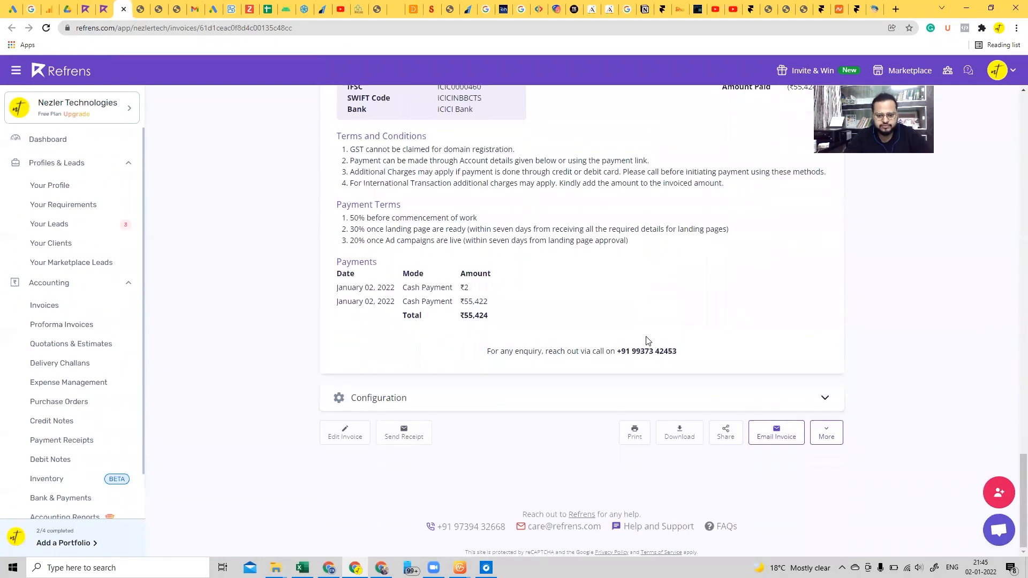
- Download the fully paid invoice as a PDF and check its status label and payments list
{"action": "left_click", "coordinate": [693, 435]}
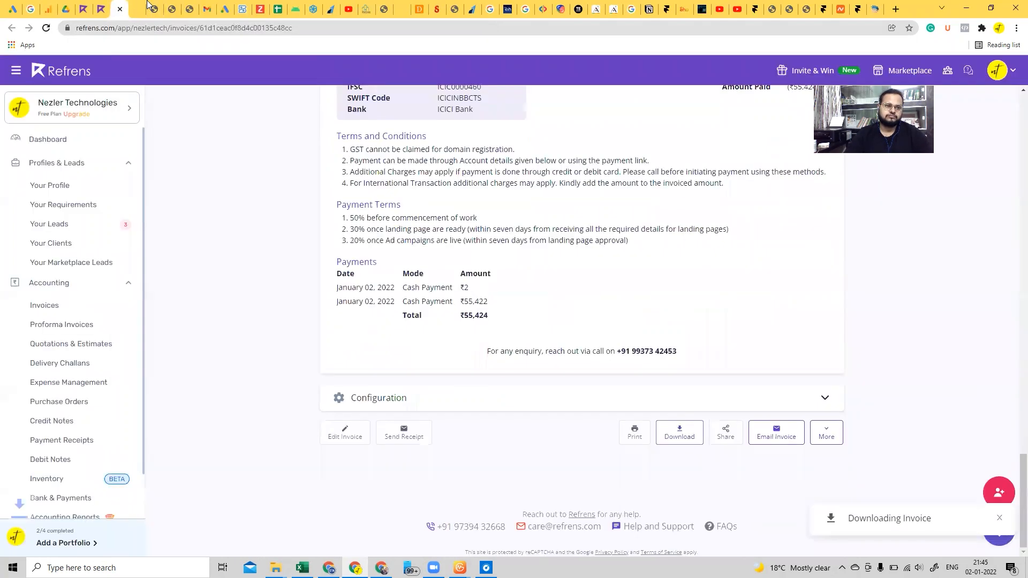
{"action": "left_click", "coordinate": [64, 541]}
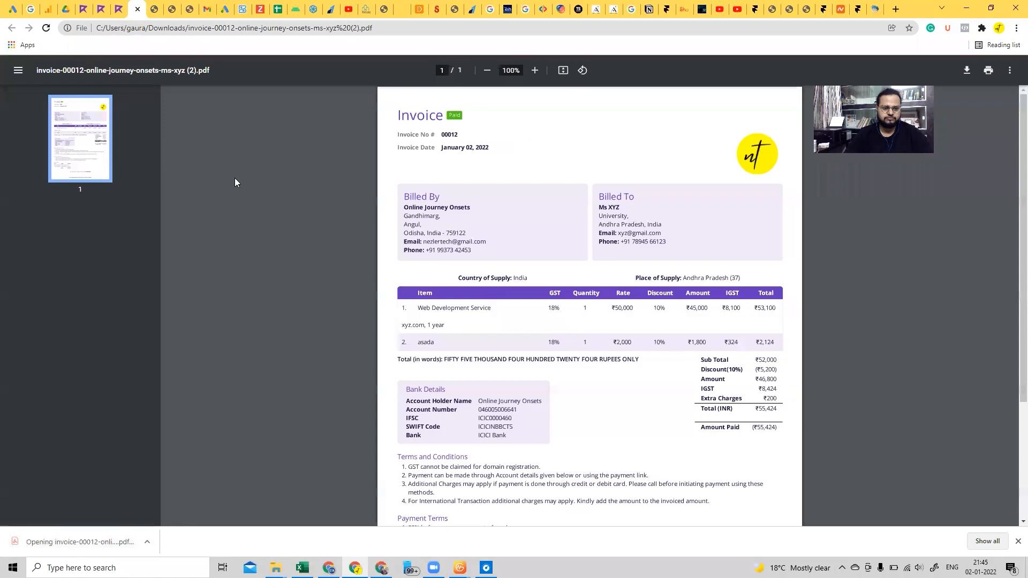
{"action": "scroll", "coordinate": [515, 368], "scroll_direction": "down", "scroll_amount": 3}
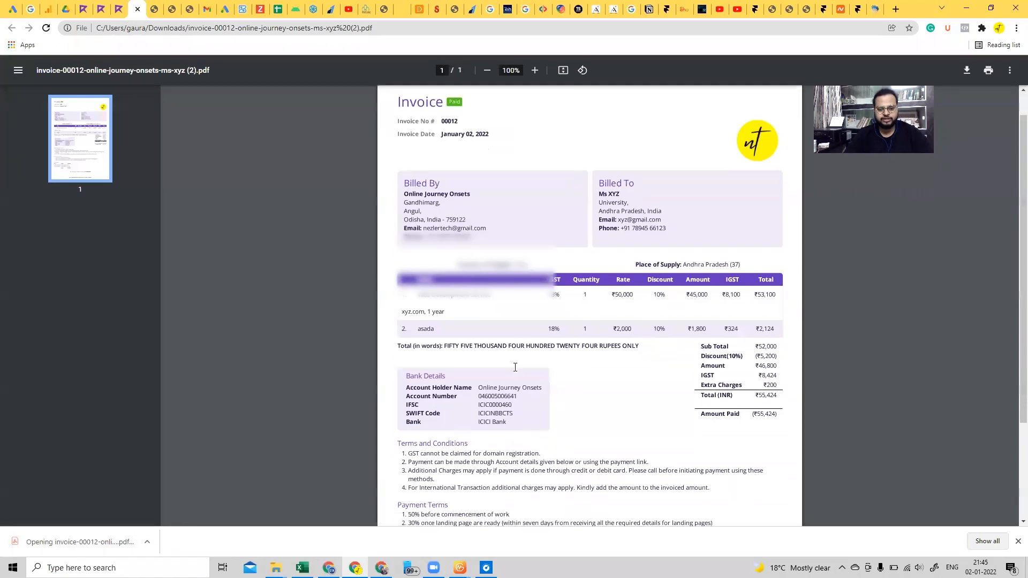
{"action": "scroll", "coordinate": [541, 435], "scroll_direction": "up", "scroll_amount": 3}
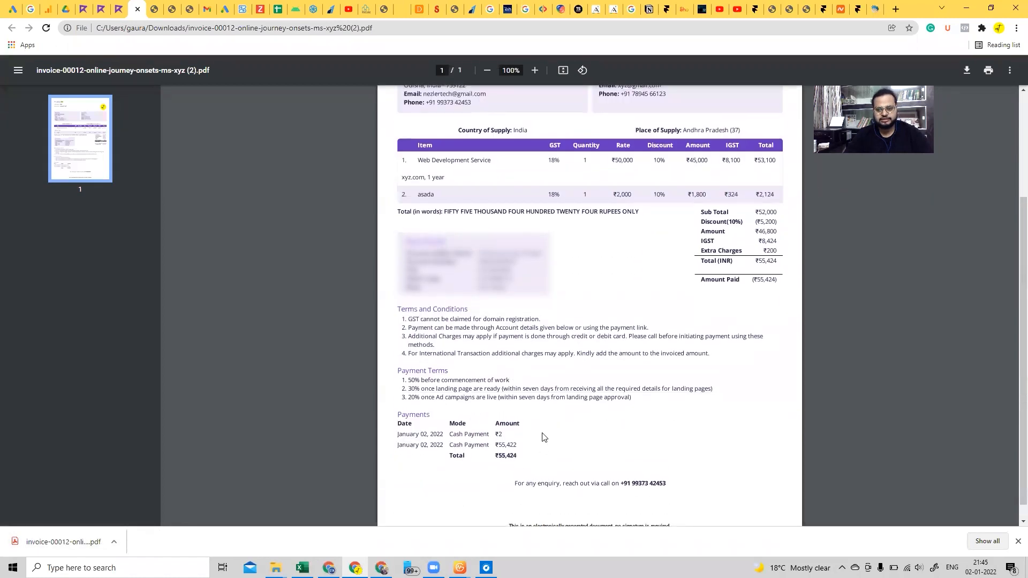
- Return to the invoice page in Refrens and look over the available accounting sections
{"action": "left_click", "coordinate": [122, 6]}
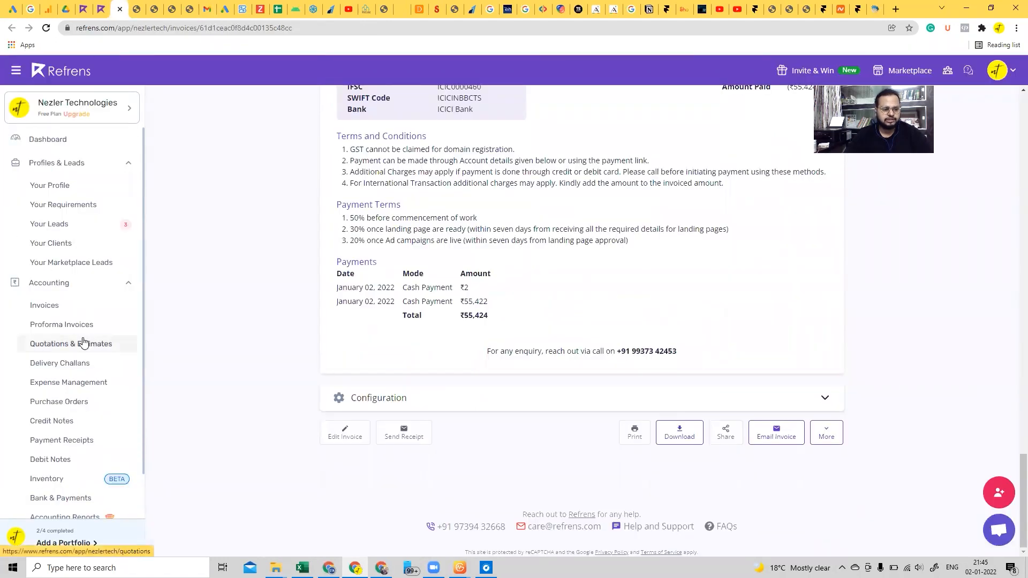
{"action": "scroll", "coordinate": [80, 343], "scroll_direction": "down", "scroll_amount": 1}
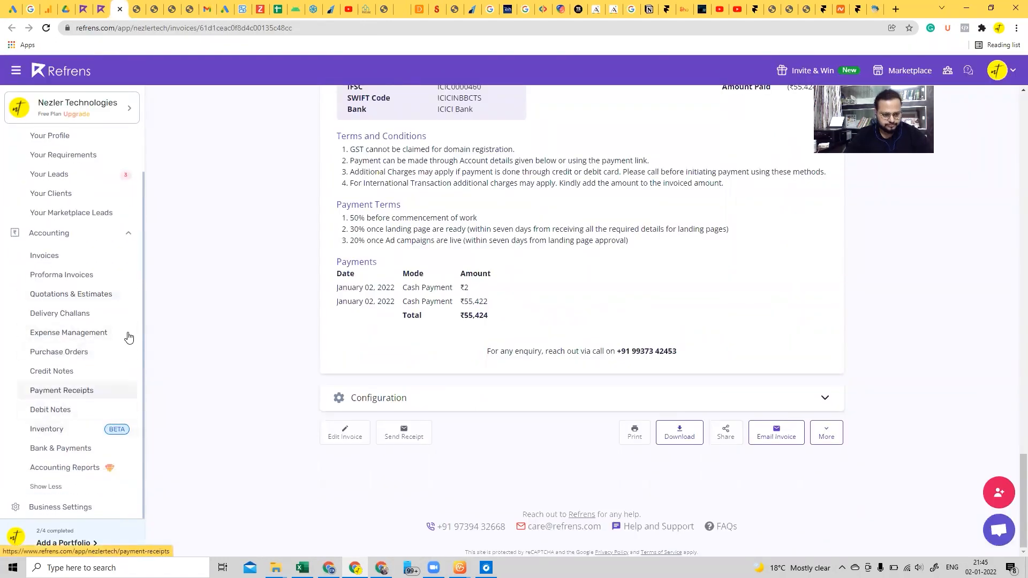
{"action": "scroll", "coordinate": [100, 351], "scroll_direction": "up", "scroll_amount": 1}
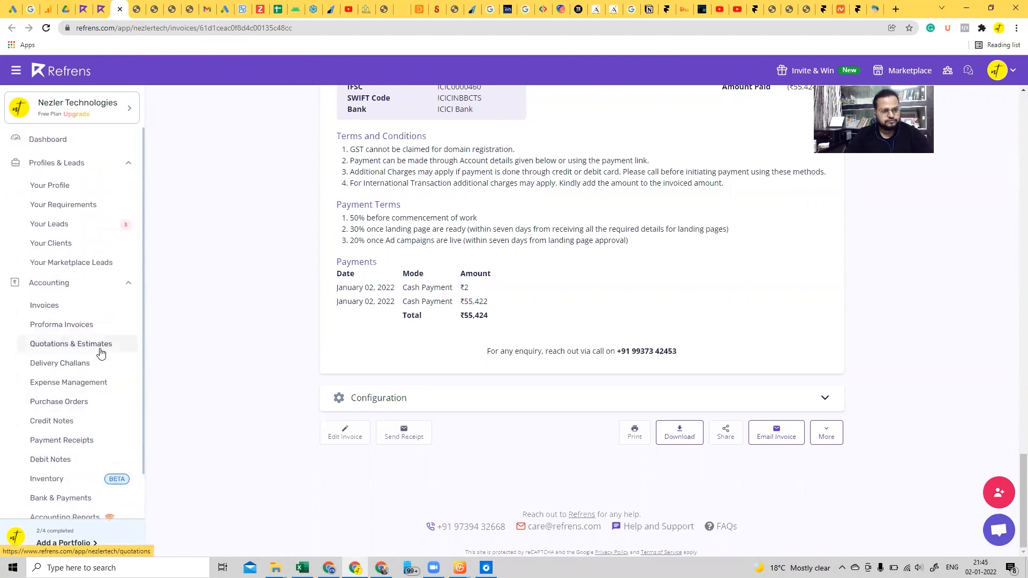
- Open the client list and the business dashboard to look over their contents
{"action": "left_click", "coordinate": [74, 244]}
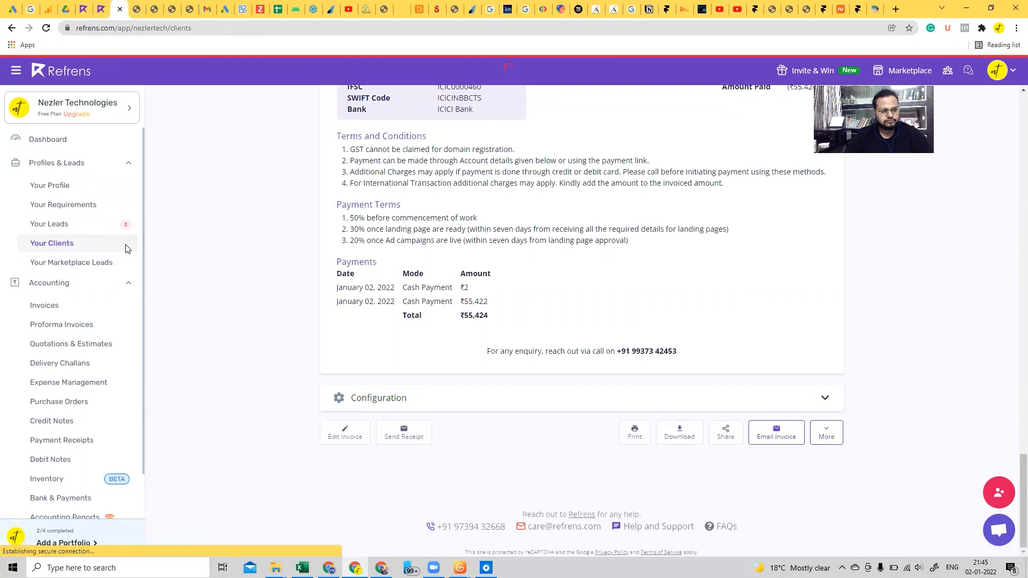
{"action": "scroll", "coordinate": [69, 295], "scroll_direction": "down", "scroll_amount": 1}
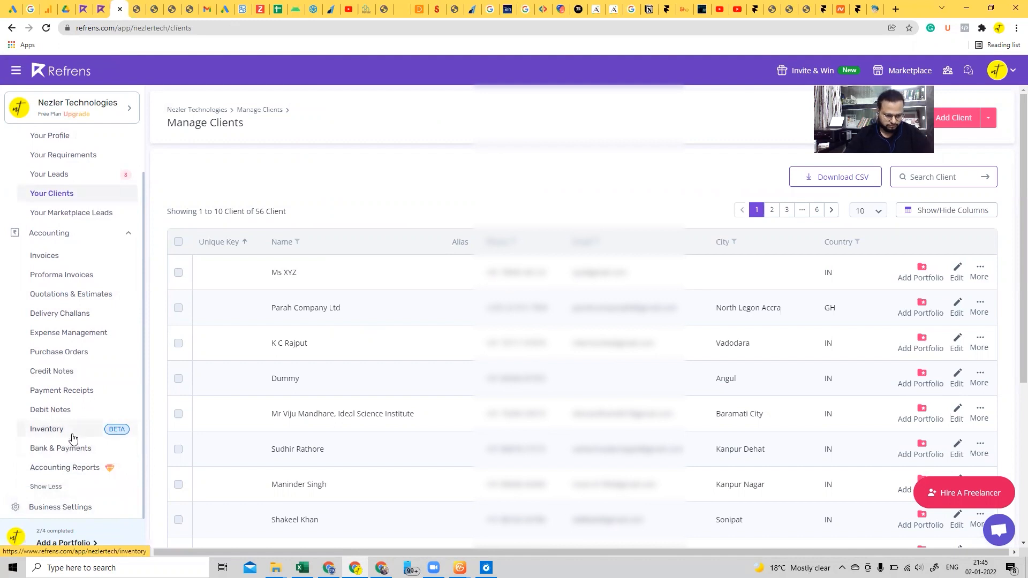
{"action": "scroll", "coordinate": [88, 289], "scroll_direction": "up", "scroll_amount": 1}
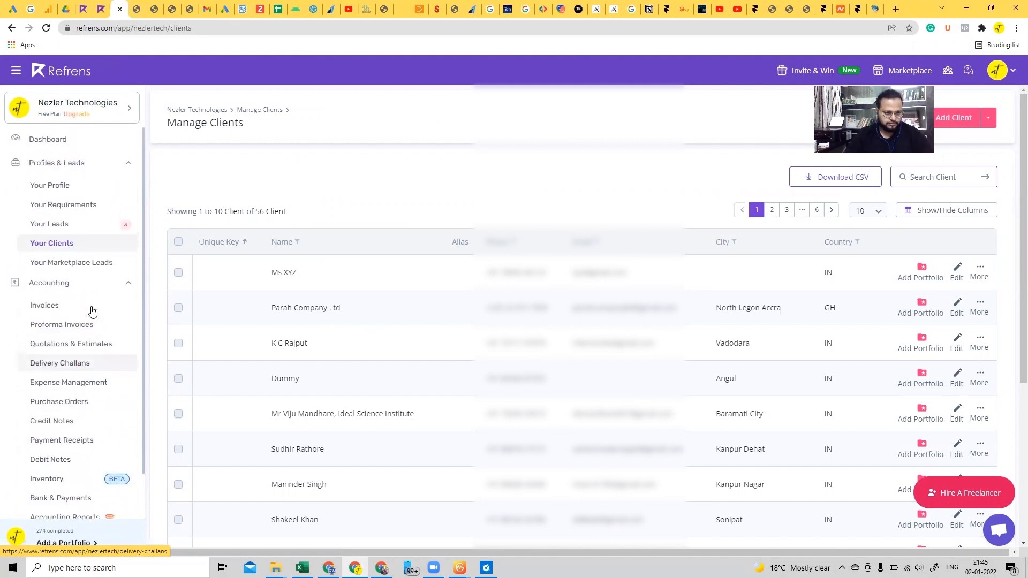
{"action": "left_click", "coordinate": [84, 137]}
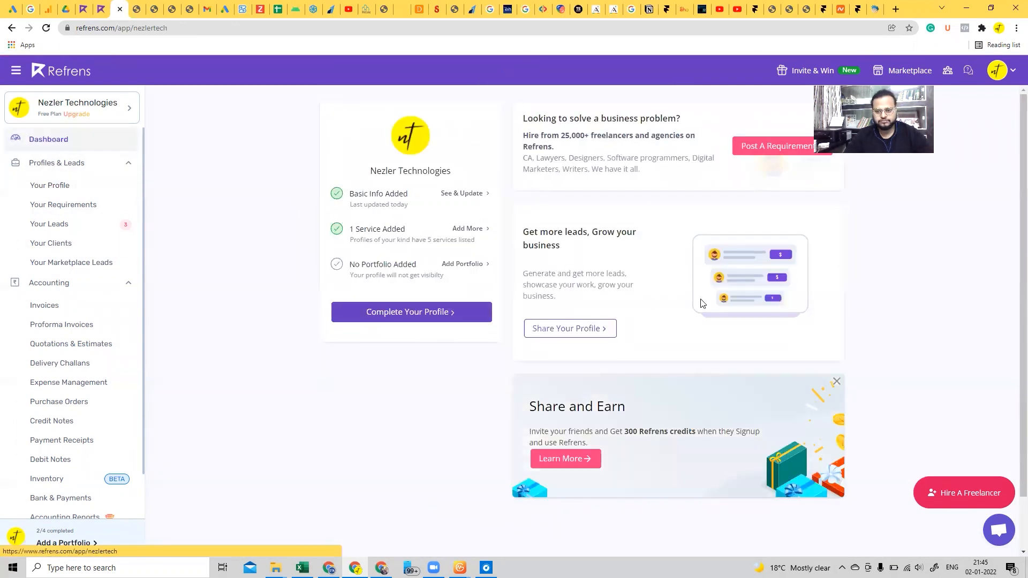
{"action": "scroll", "coordinate": [702, 302], "scroll_direction": "down", "scroll_amount": 1}
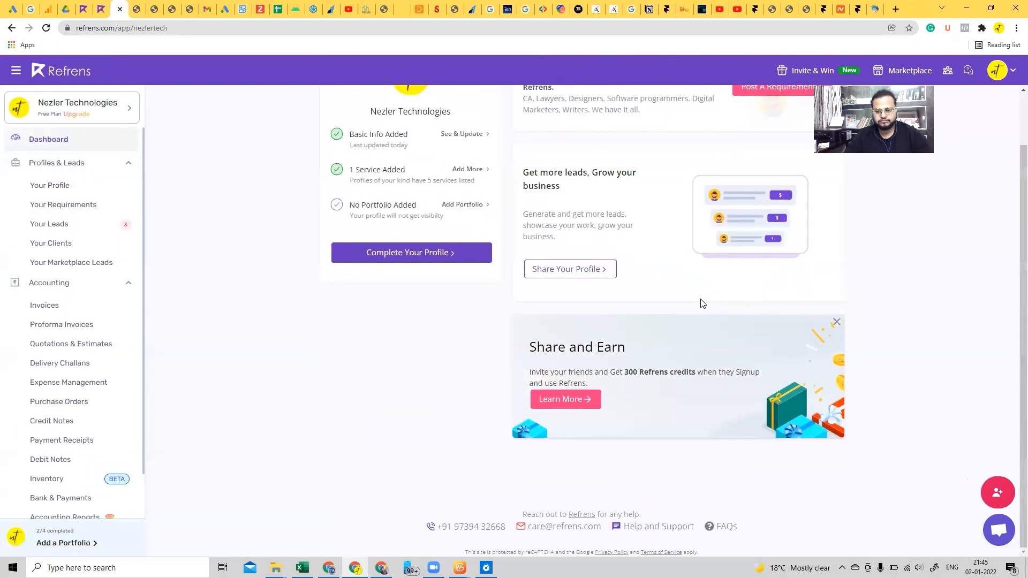
- Return to the client list and view the statement of the first listed client
{"action": "left_click", "coordinate": [54, 186]}
{"action": "left_click", "coordinate": [80, 205]}
{"action": "left_click", "coordinate": [63, 223]}
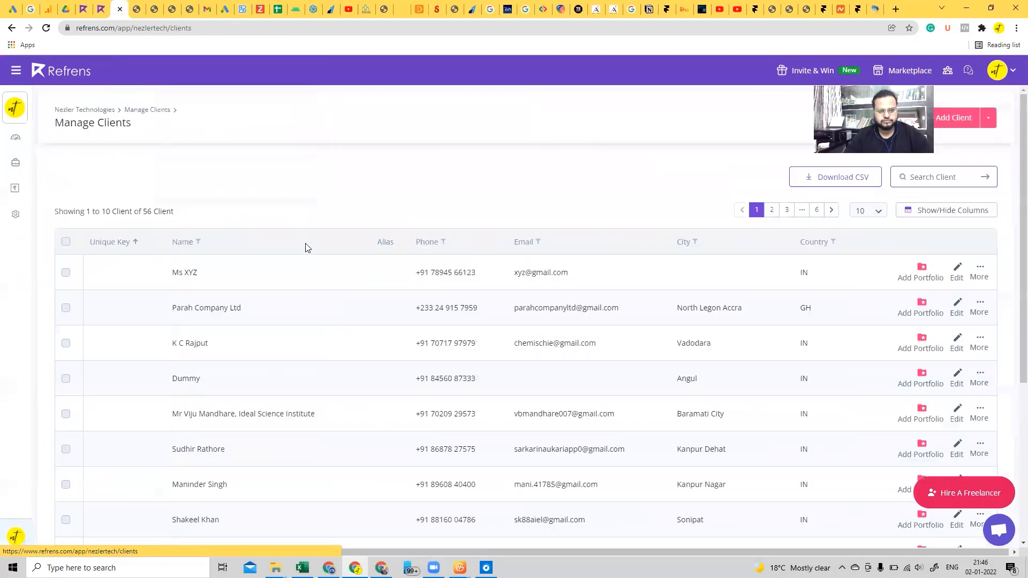
{"action": "scroll", "coordinate": [287, 300], "scroll_direction": "down", "scroll_amount": 3}
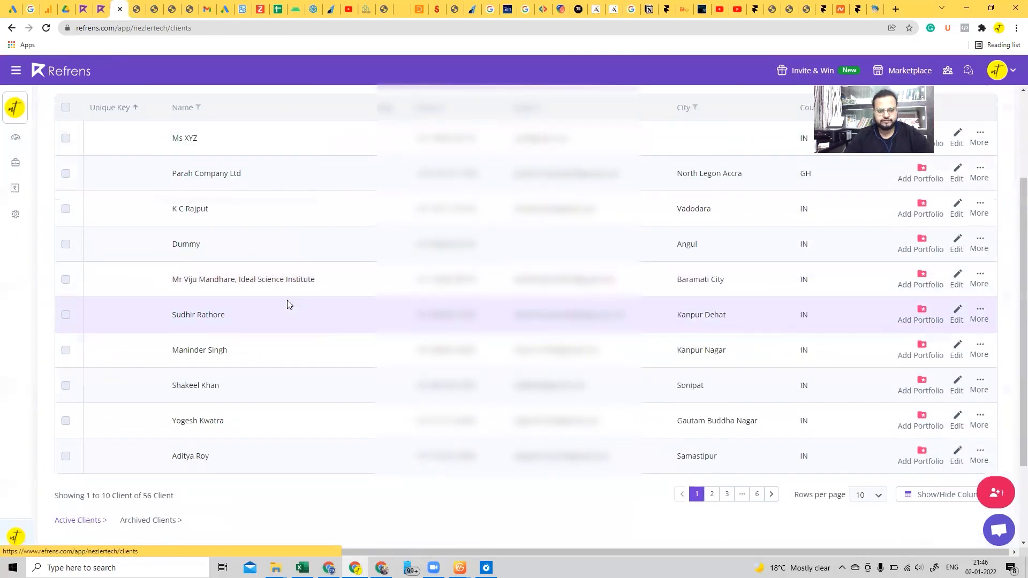
{"action": "scroll", "coordinate": [288, 300], "scroll_direction": "up", "scroll_amount": 3}
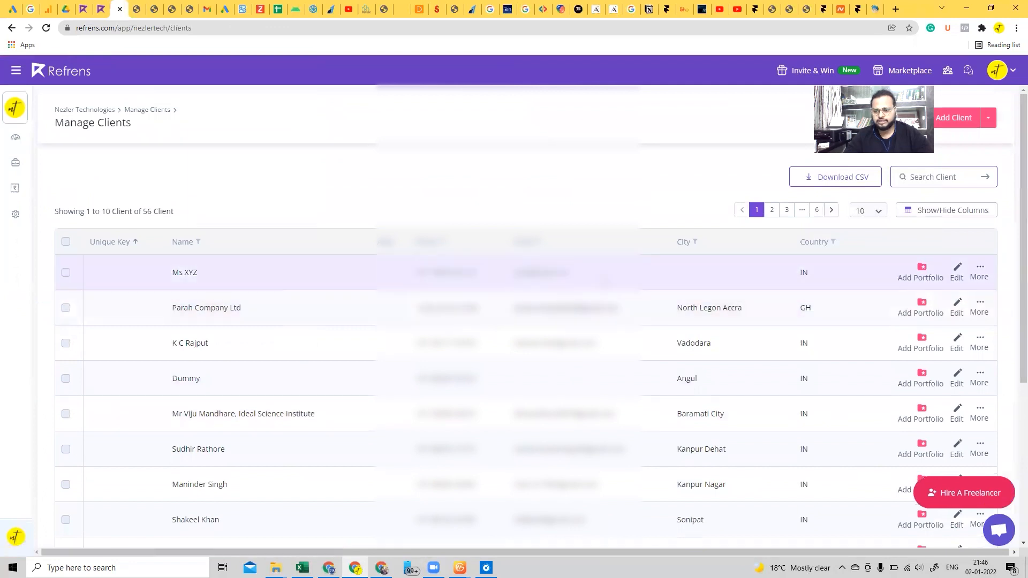
{"action": "left_click", "coordinate": [984, 273]}
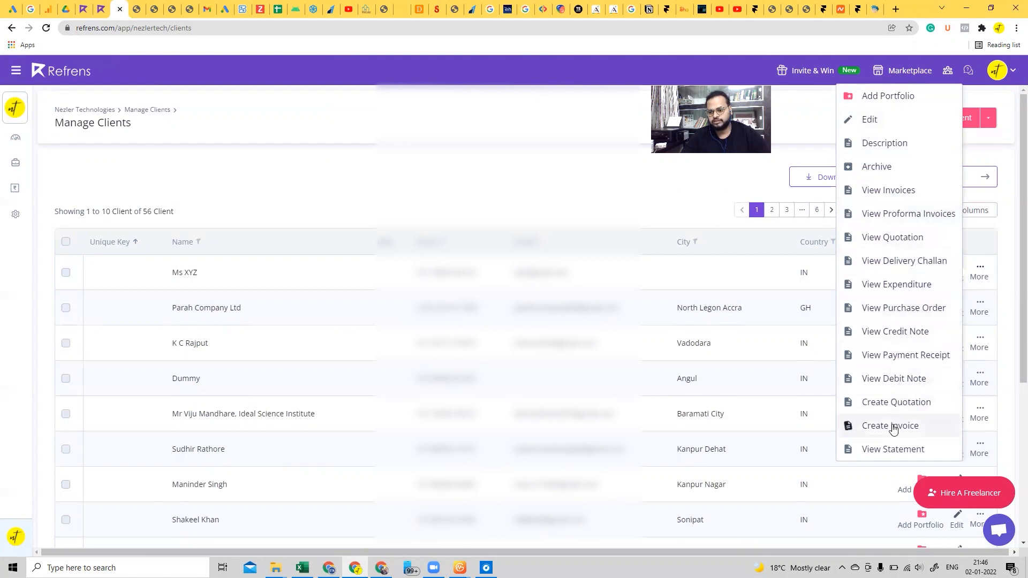
{"action": "left_click", "coordinate": [892, 449]}
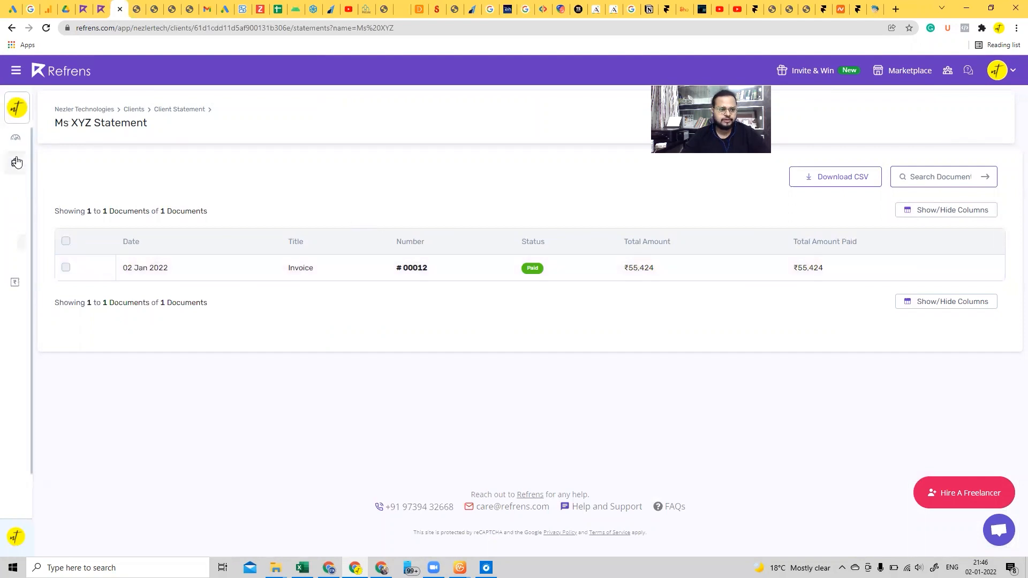
- Open the invoices overview and expand its Lifetime Data section
{"action": "mouse_move", "coordinate": [16, 161]}
{"action": "scroll", "coordinate": [101, 433], "scroll_direction": "down", "scroll_amount": 2}
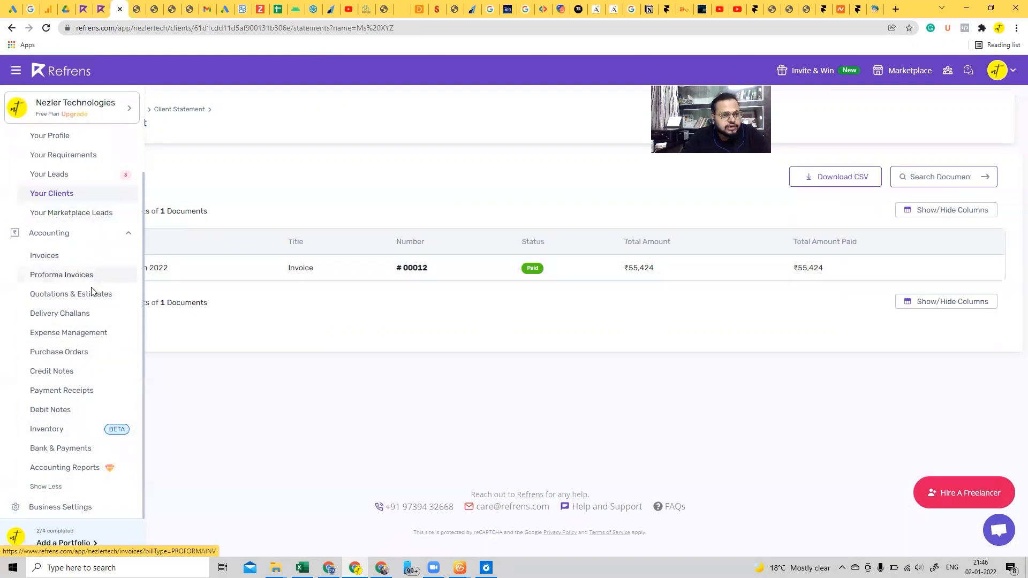
{"action": "left_click", "coordinate": [76, 258]}
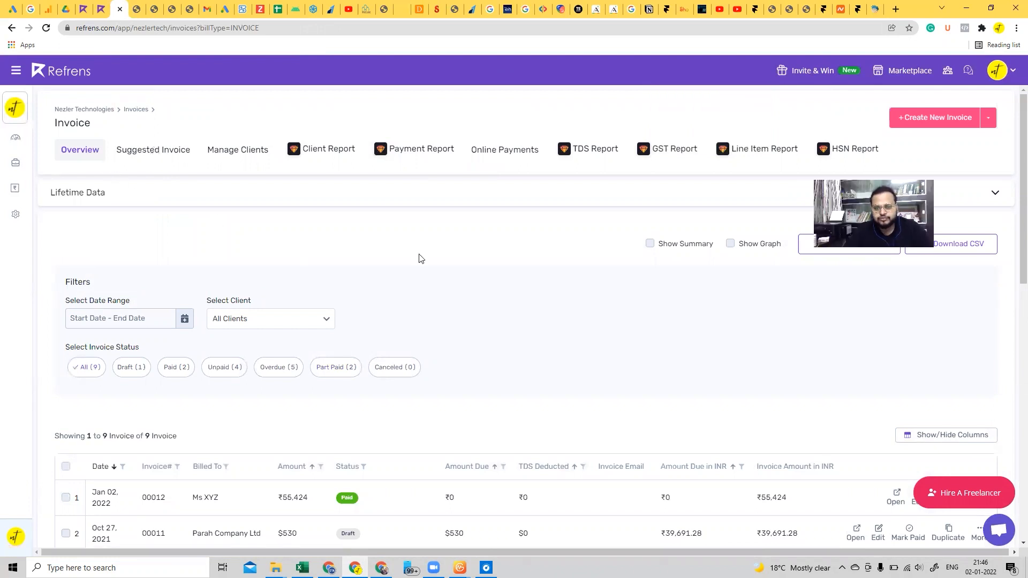
{"action": "left_click", "coordinate": [492, 203]}
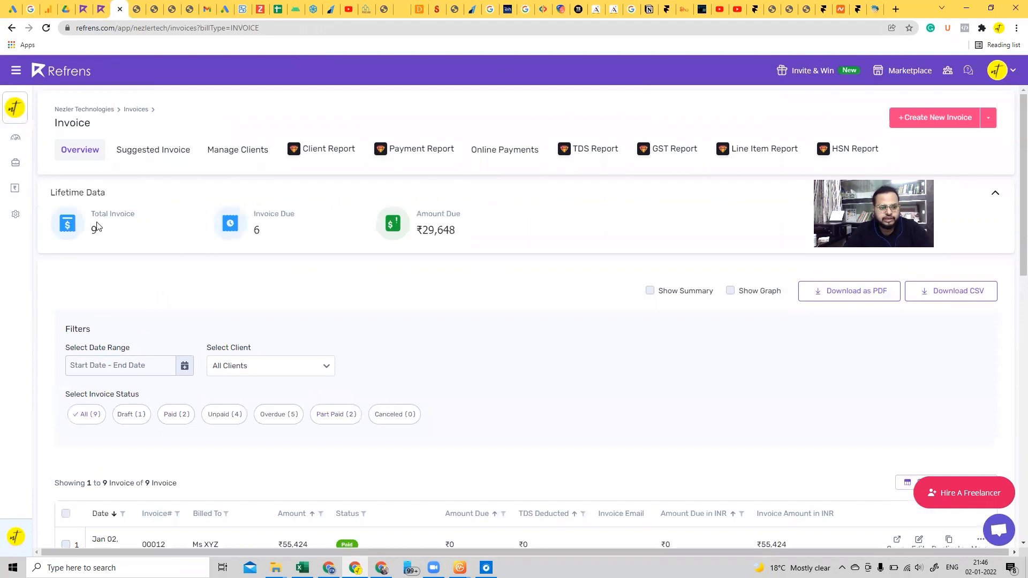
- Look through the full invoice list, checking each invoice's status, amount and amount due
{"action": "scroll", "coordinate": [441, 230], "scroll_direction": "down", "scroll_amount": 5}
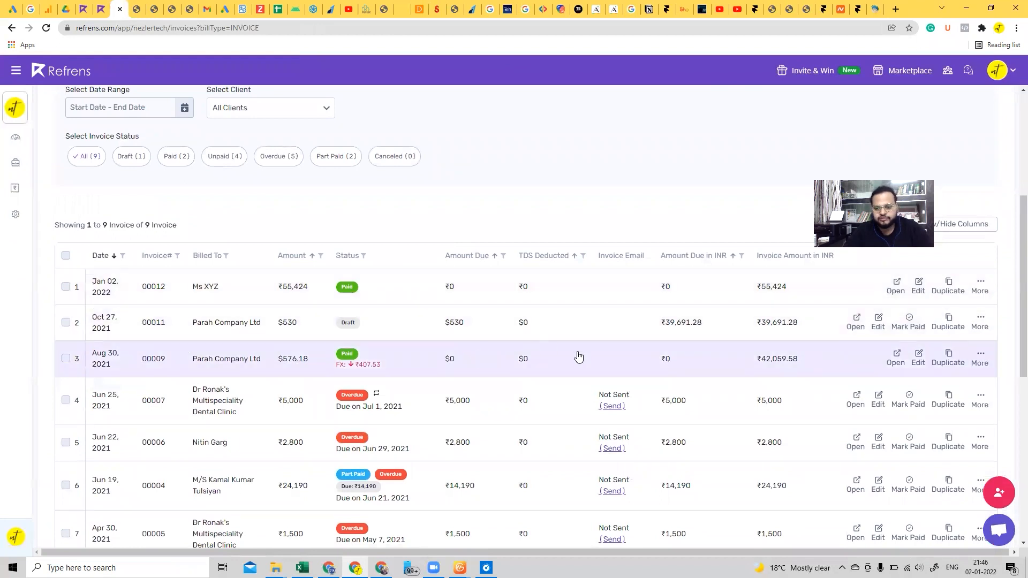
{"action": "scroll", "coordinate": [578, 356], "scroll_direction": "down", "scroll_amount": 5}
{"action": "scroll", "coordinate": [578, 356], "scroll_direction": "down", "scroll_amount": 2}
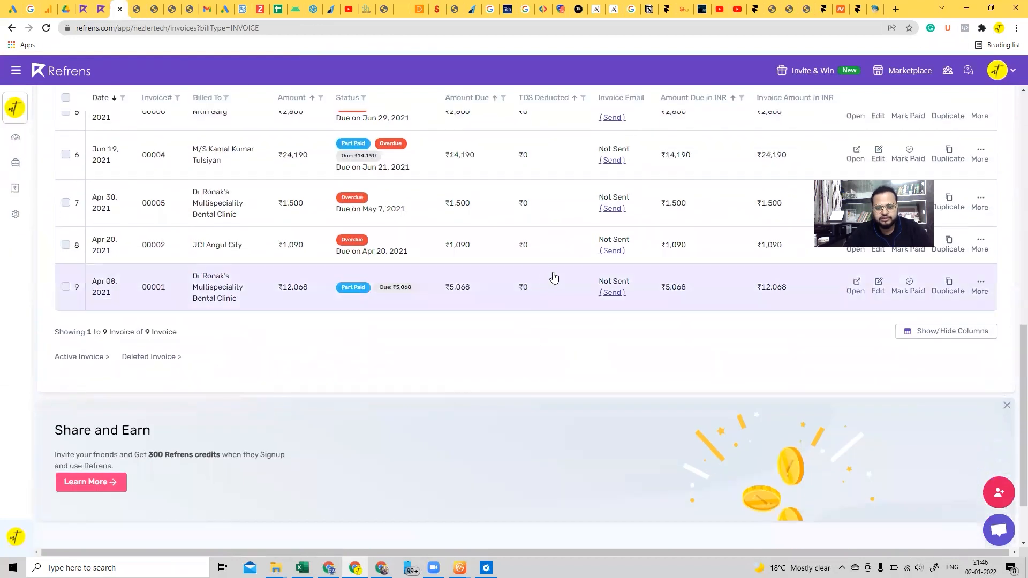
{"action": "scroll", "coordinate": [553, 272], "scroll_direction": "down", "scroll_amount": 2}
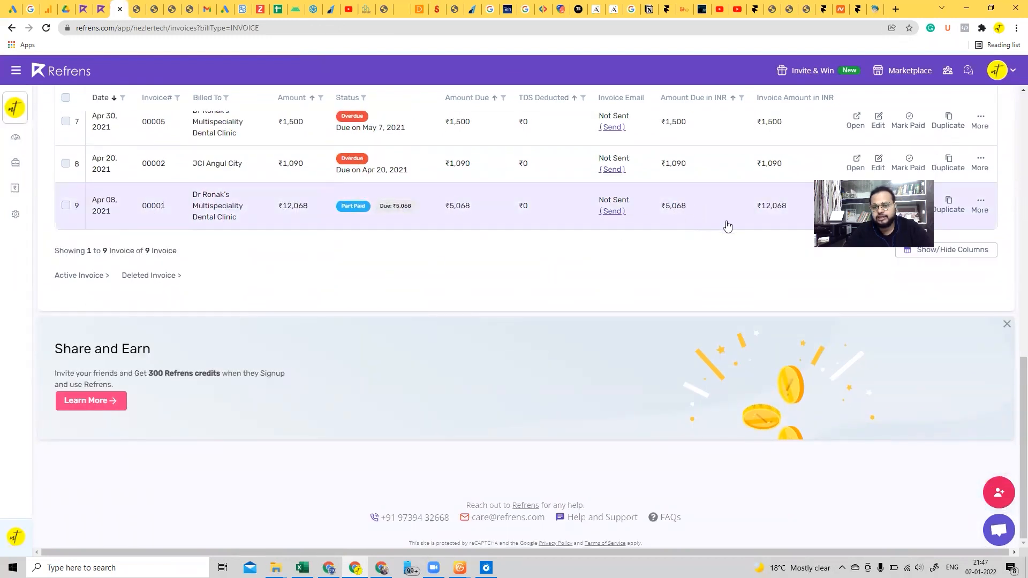
{"action": "scroll", "coordinate": [627, 272], "scroll_direction": "up", "scroll_amount": 10}
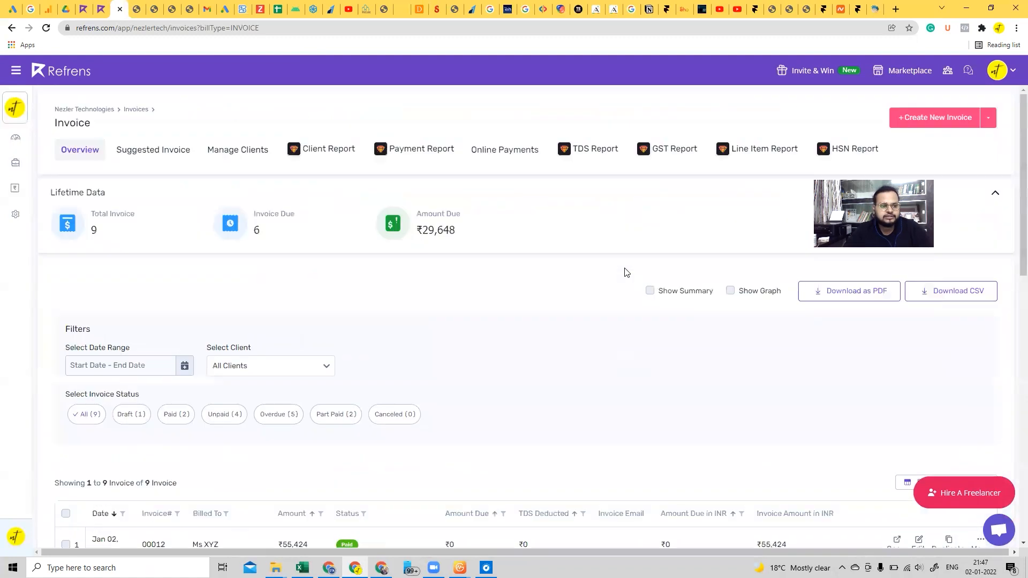
{"action": "mouse_move", "coordinate": [12, 187]}
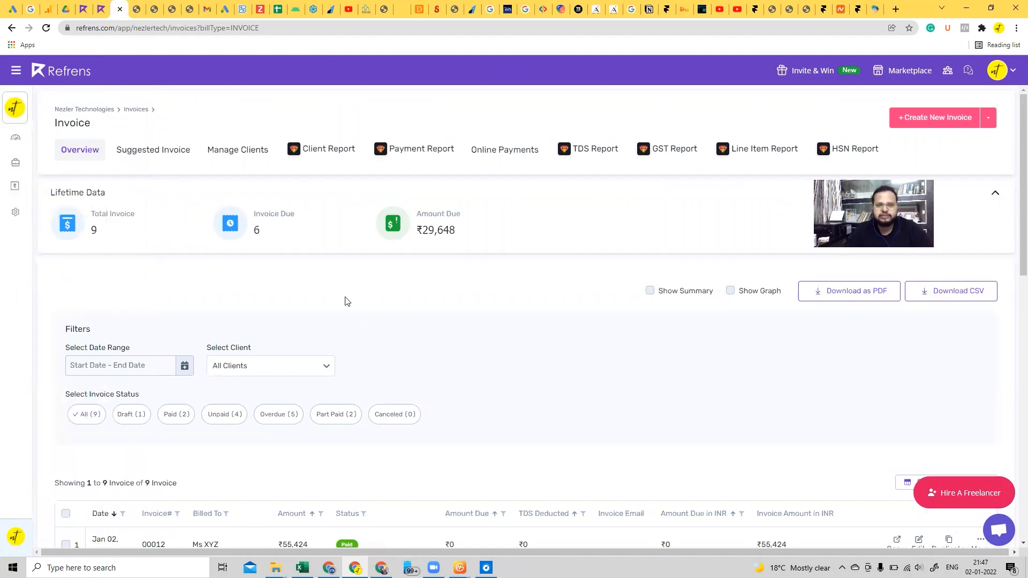
- Delete the paid invoice dated Jan 02, 2022 from the invoice list, giving "Demo" as the reason
{"action": "scroll", "coordinate": [507, 272], "scroll_direction": "down", "scroll_amount": 6}
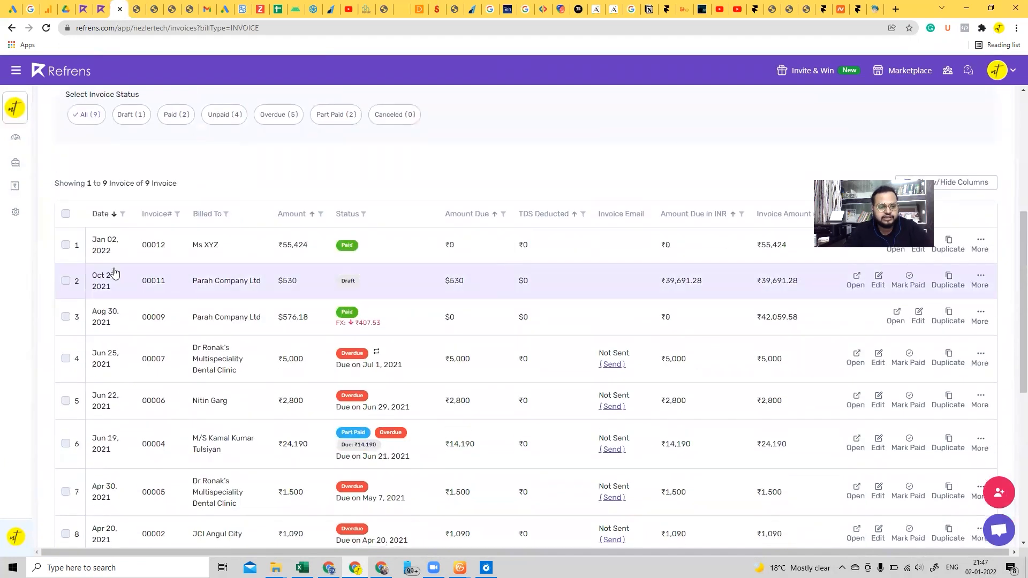
{"action": "left_click", "coordinate": [66, 247]}
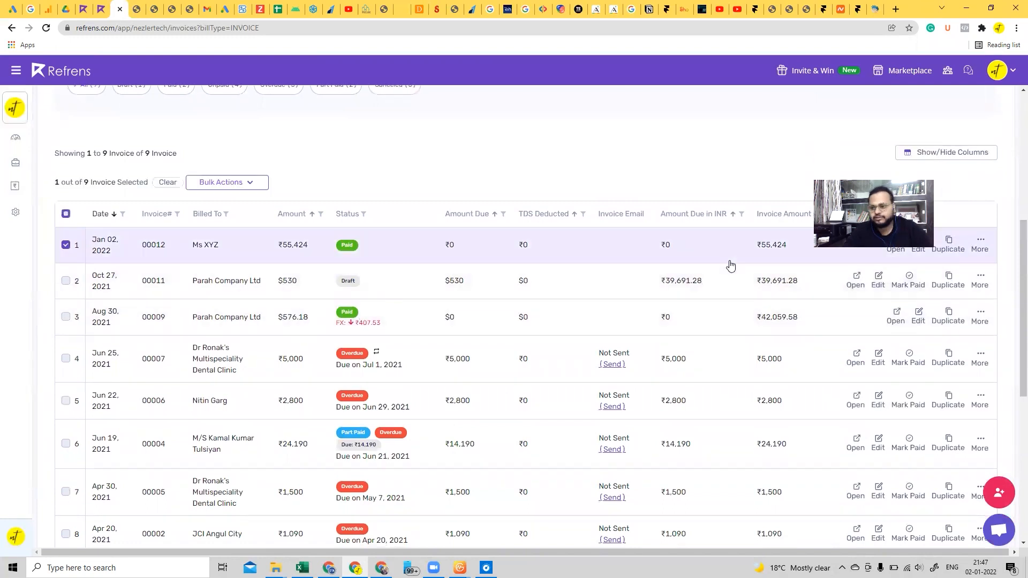
{"action": "left_click", "coordinate": [979, 245]}
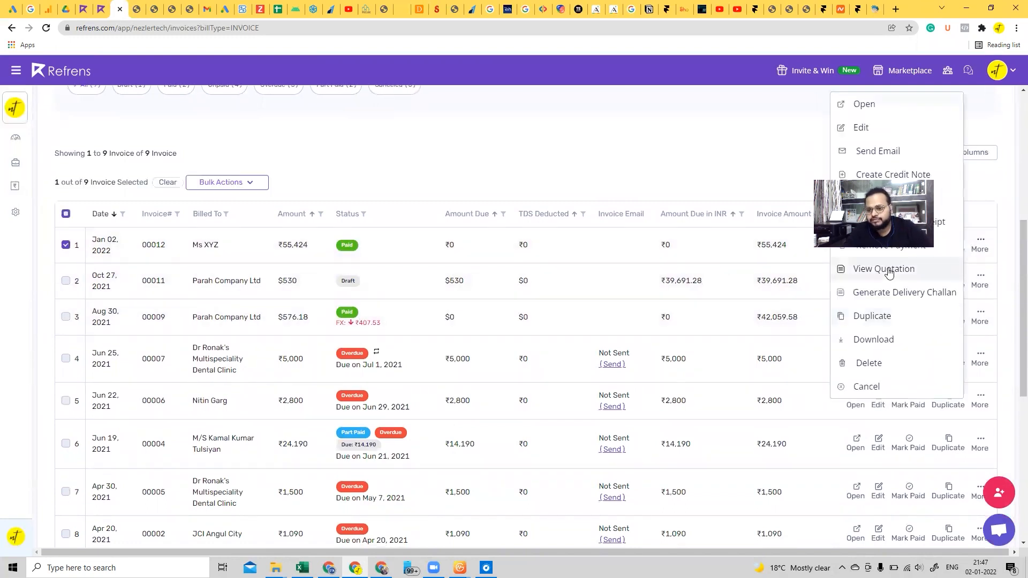
{"action": "left_click", "coordinate": [873, 363]}
{"action": "left_click", "coordinate": [475, 320]}
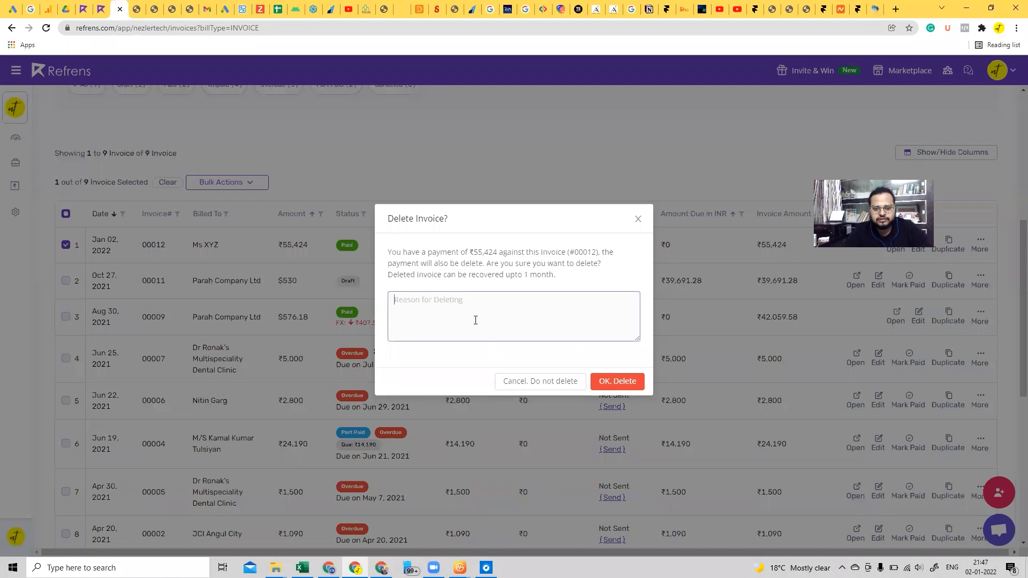
{"action": "type", "text": "Demo"}
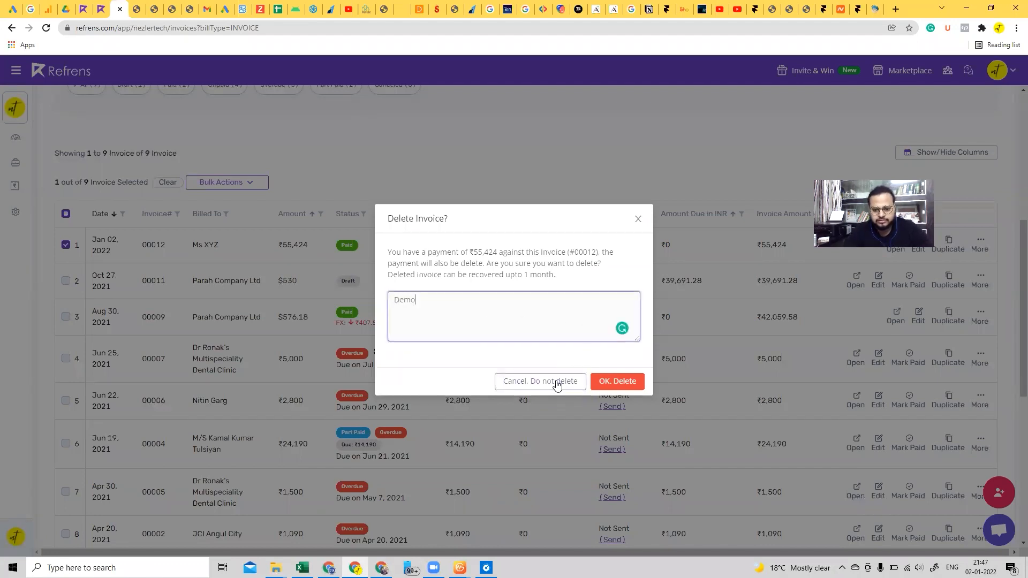
{"action": "left_click", "coordinate": [620, 382]}
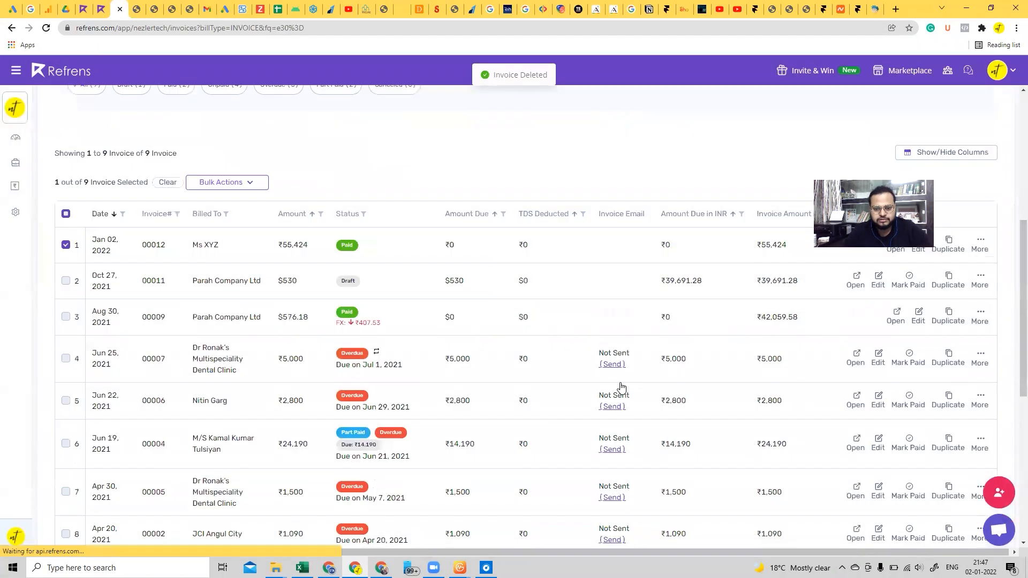
{"action": "scroll", "coordinate": [179, 297], "scroll_direction": "up", "scroll_amount": 5}
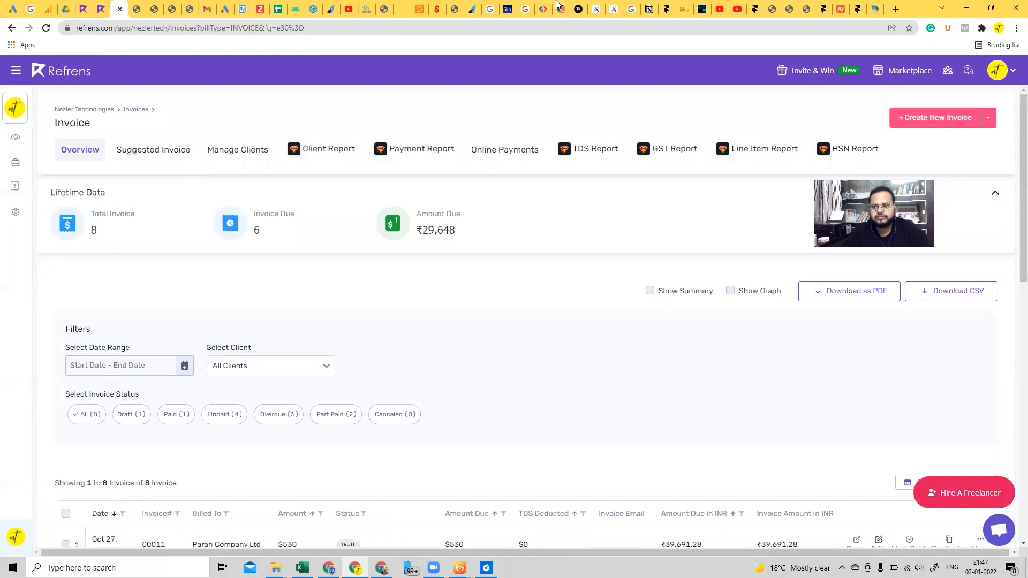
{"action": "left_click", "coordinate": [531, 486]}
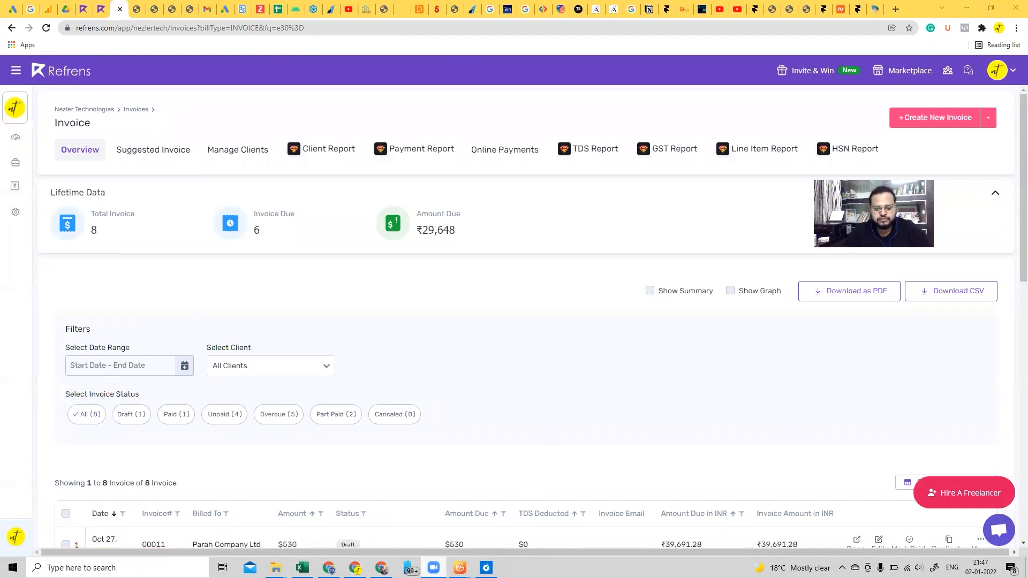